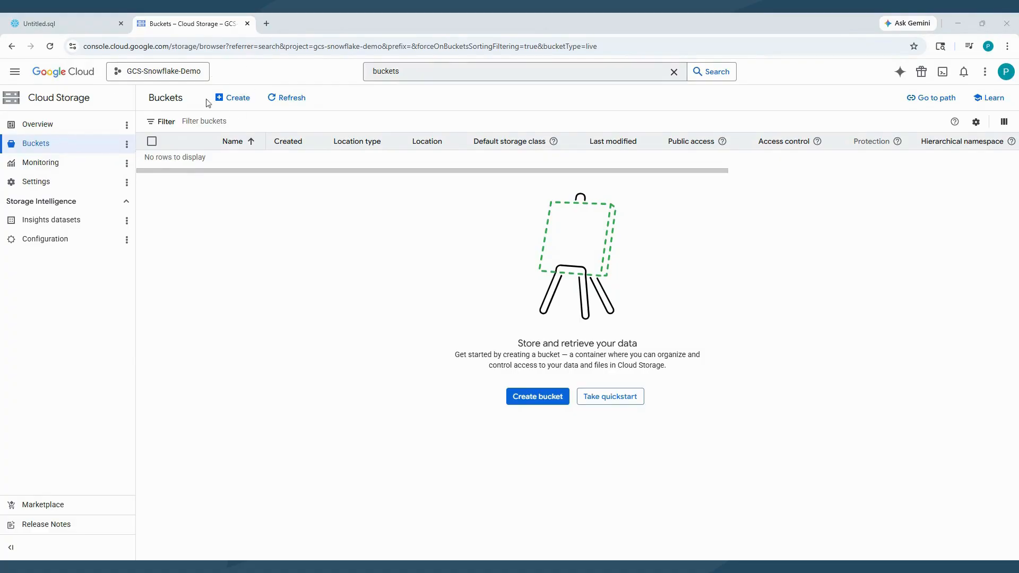
Create a storage bucket named stg_bucket_demo with default settings and public access prevention enforced, and dismiss the sorting tip
click(235, 101)
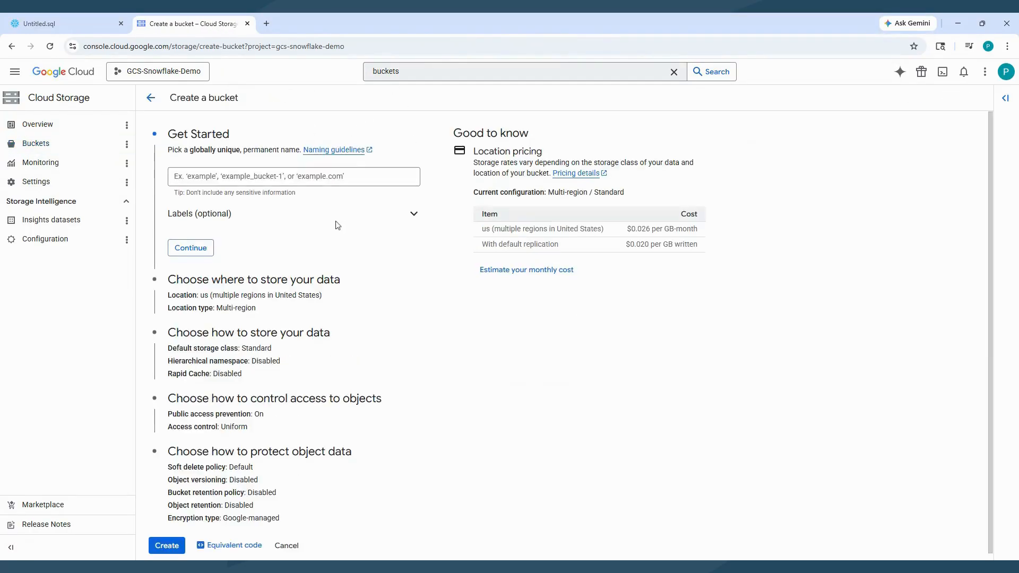
click(265, 177)
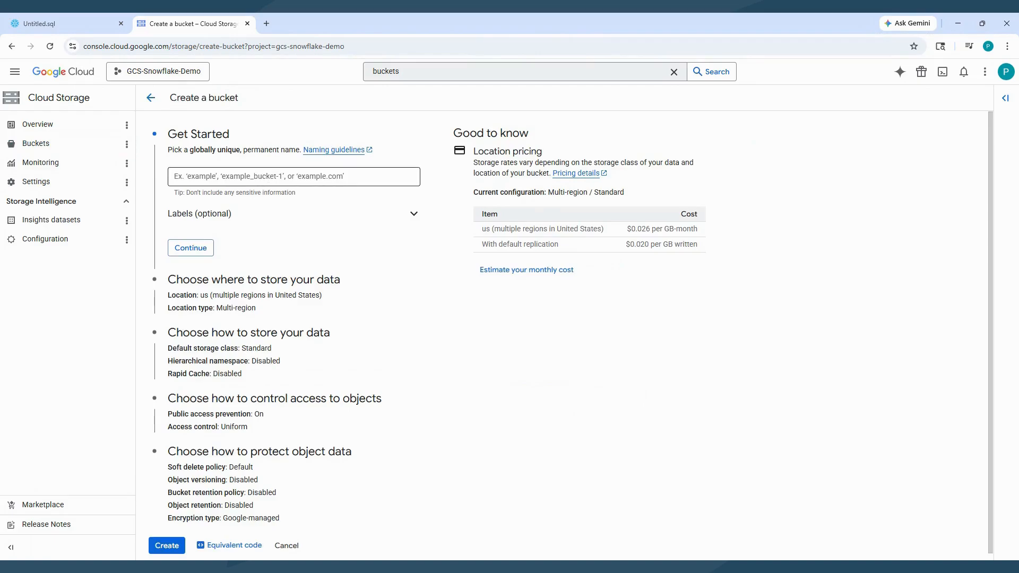
click(266, 177)
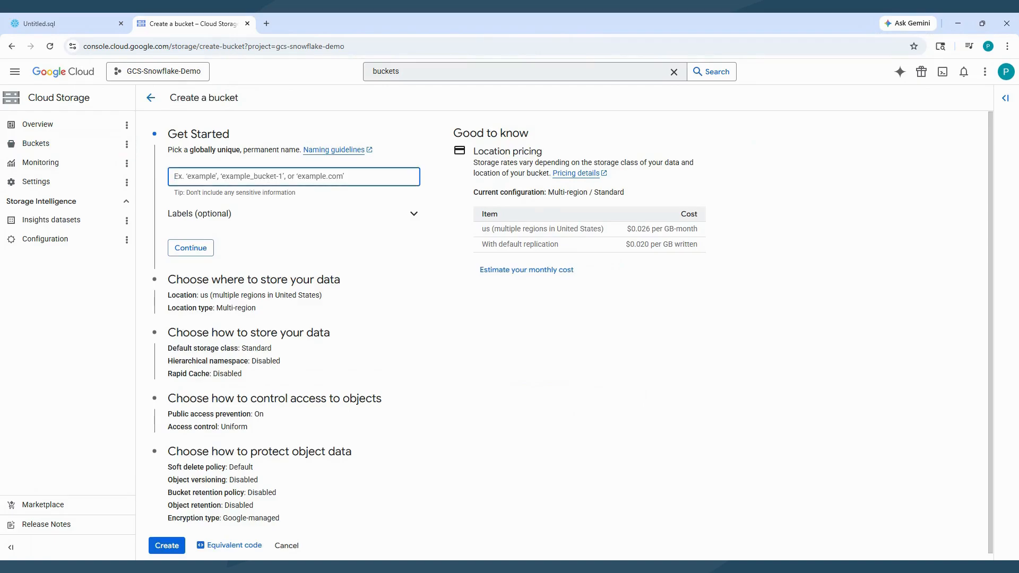
text(stg)
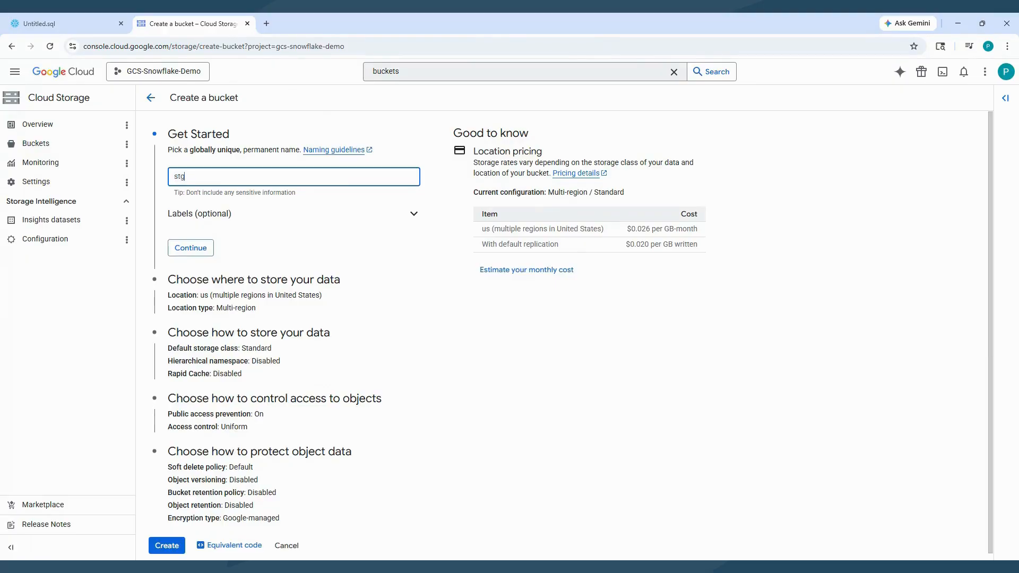
text(_bucket_demo)
scroll(234, 410, down, 1)
click(164, 539)
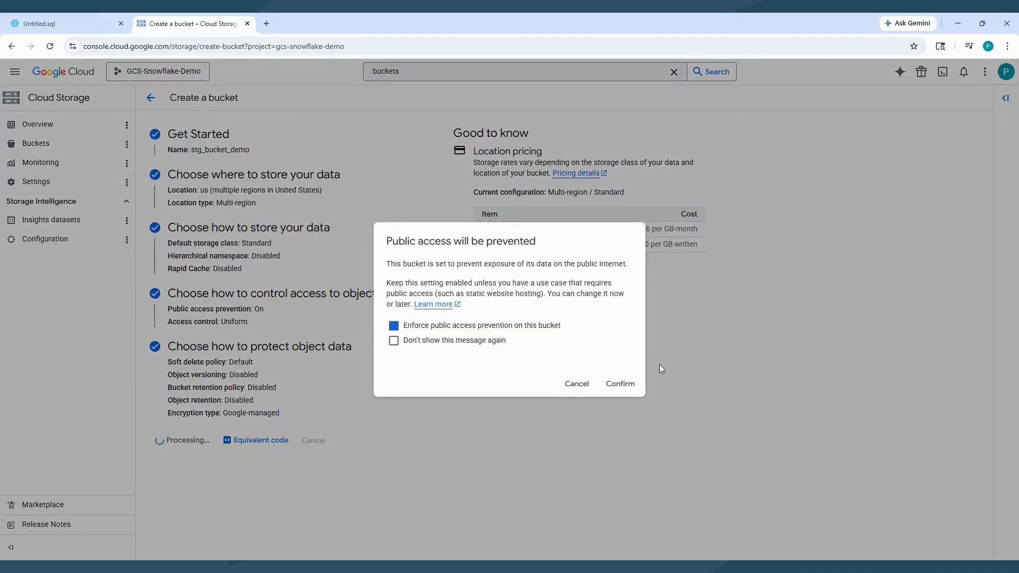
click(620, 384)
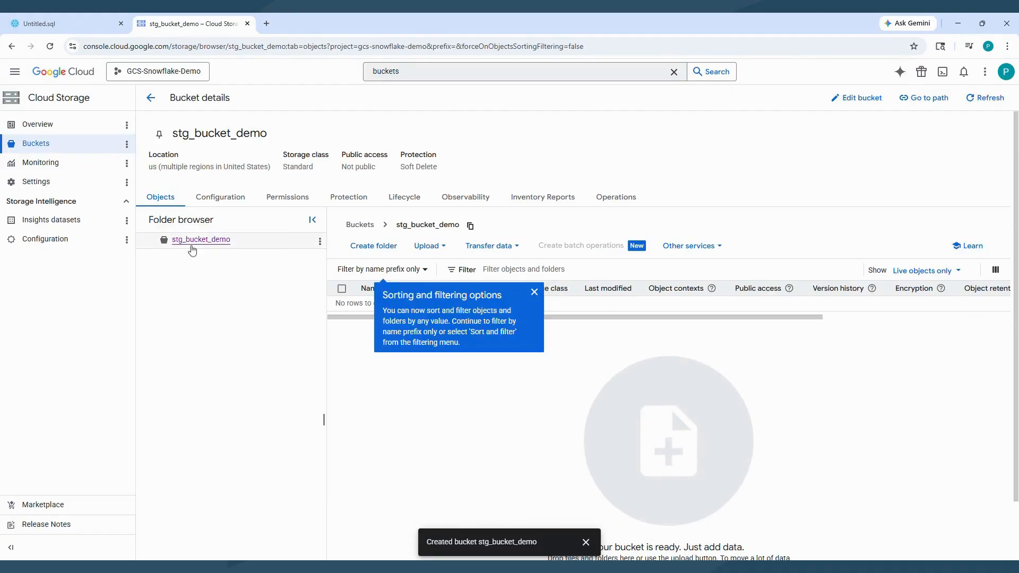
click(550, 299)
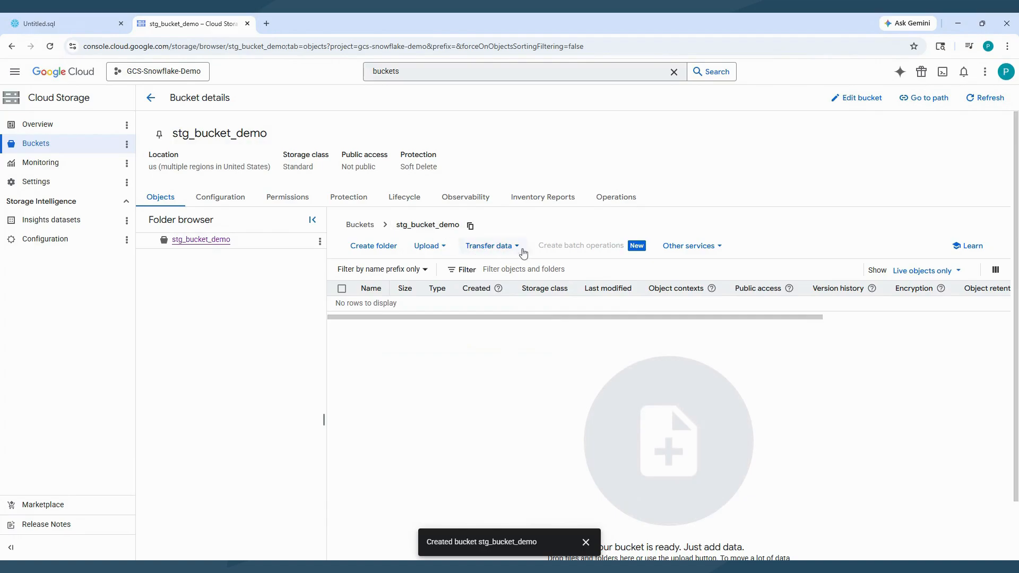
Upload the local DataFiles folder to the root of stg_bucket_demo and dismiss the upload notification
click(367, 249)
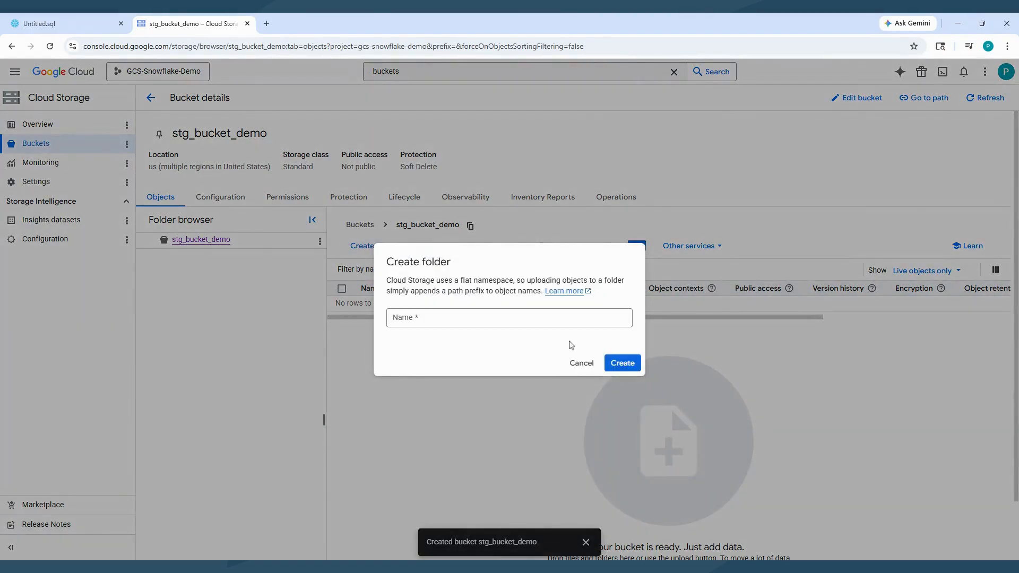
click(582, 364)
click(438, 250)
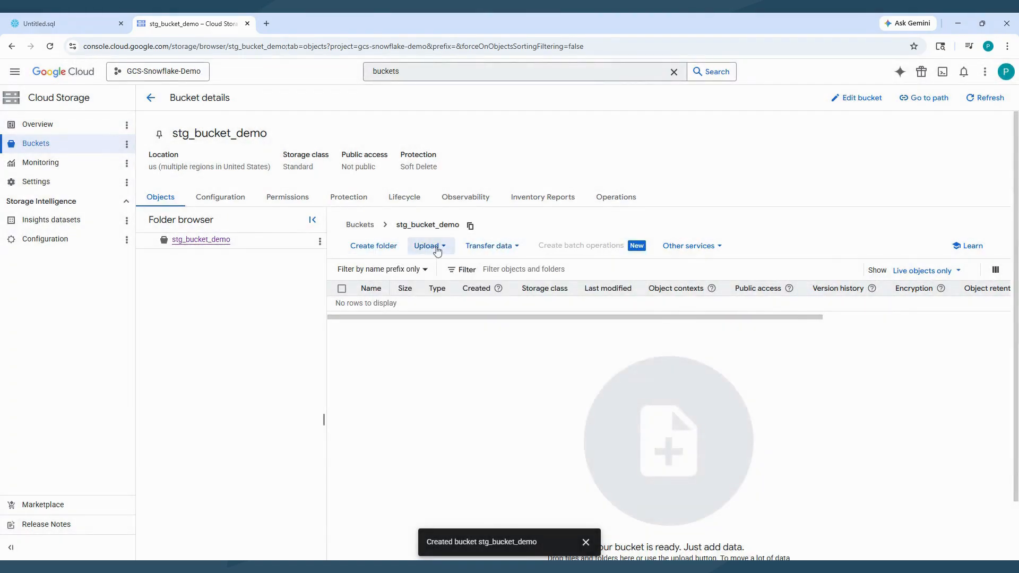
click(443, 282)
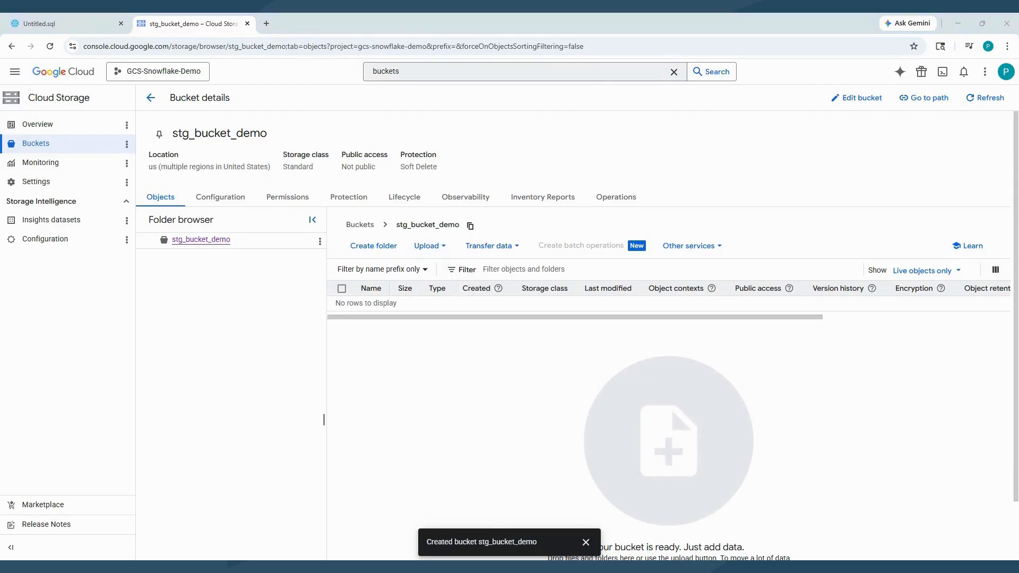
key(Return)
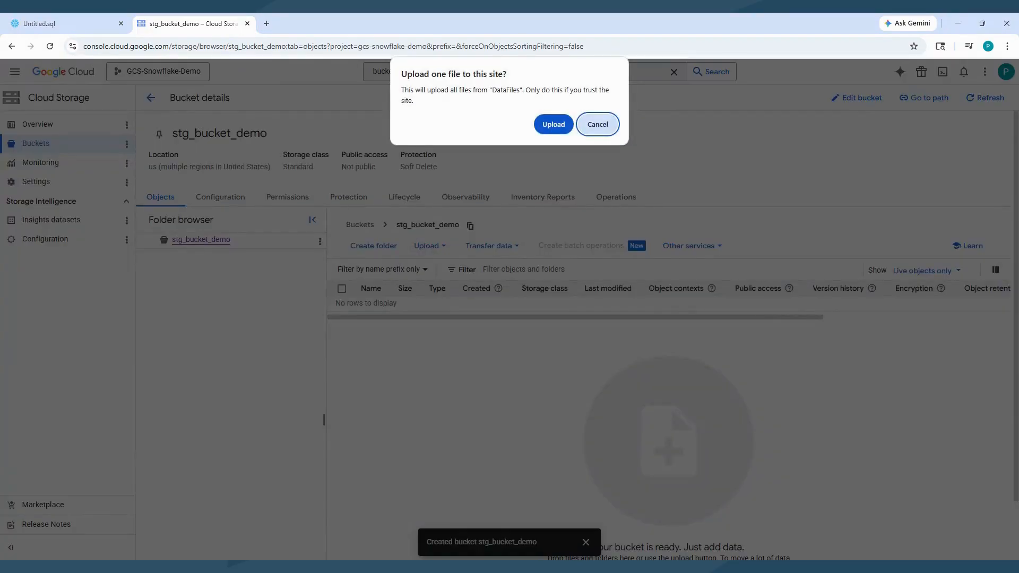
click(552, 127)
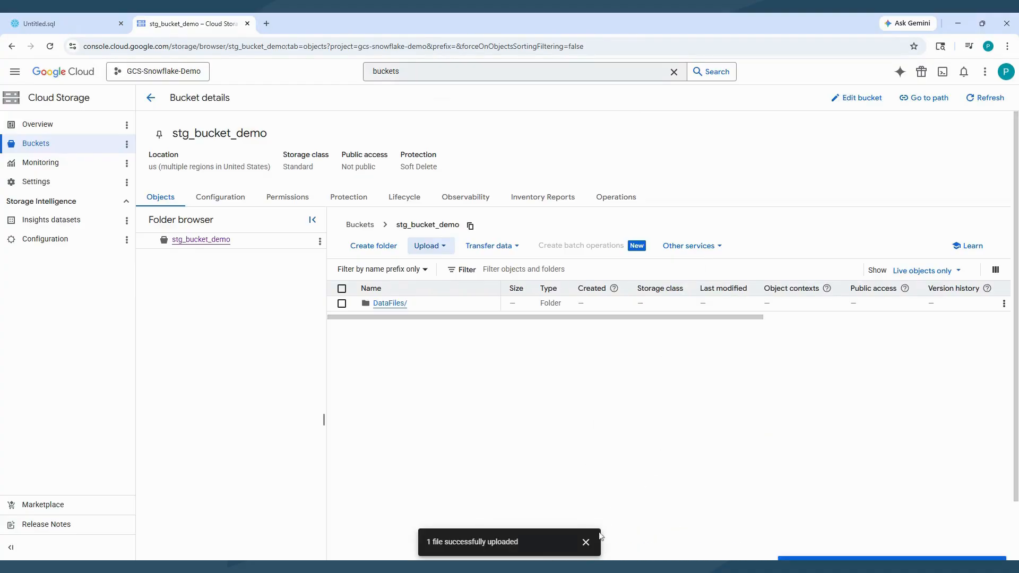
click(586, 542)
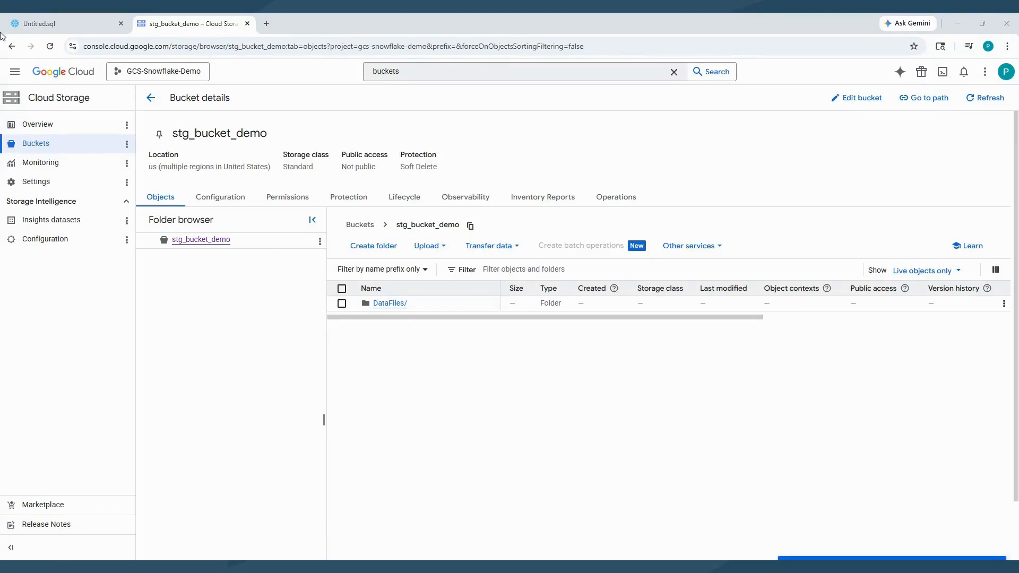
Switch to Untitled.sql in Snowflake and add a "---Part 1---" divider comment followed by the statement "use role sysadmin;"
click(43, 23)
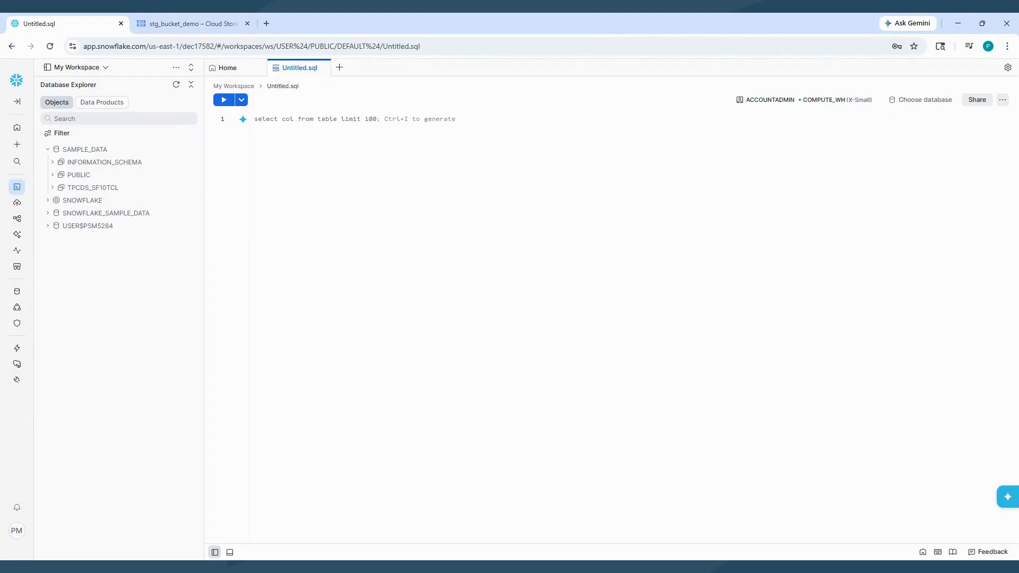
text(---Part 1----------------------------------)
key(Return)
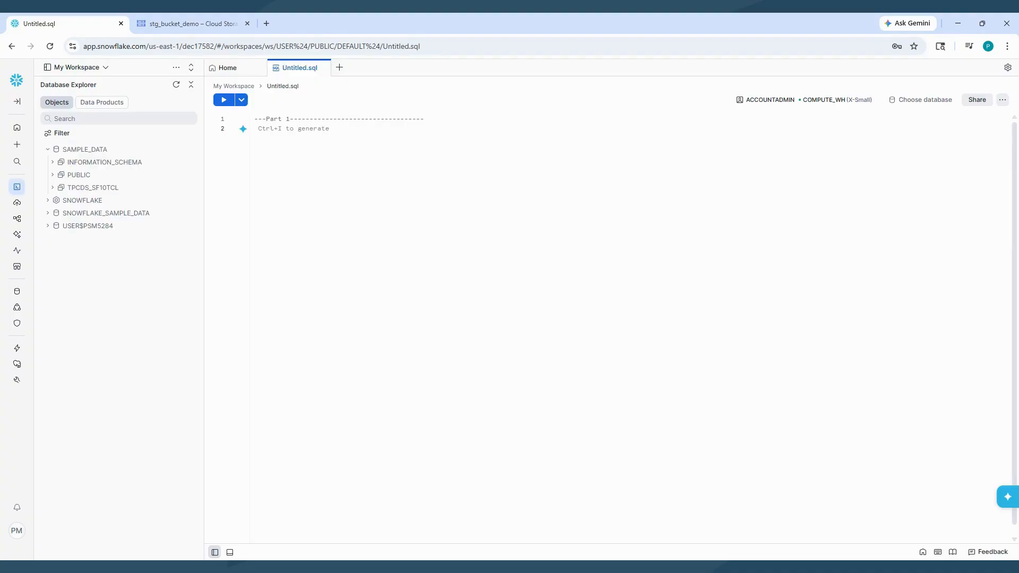
text(use role sys)
key(Return)
text(;)
key(Return)
key(Return)
Add the statement "create database if not exists Staging;" below the role statement
text(c)
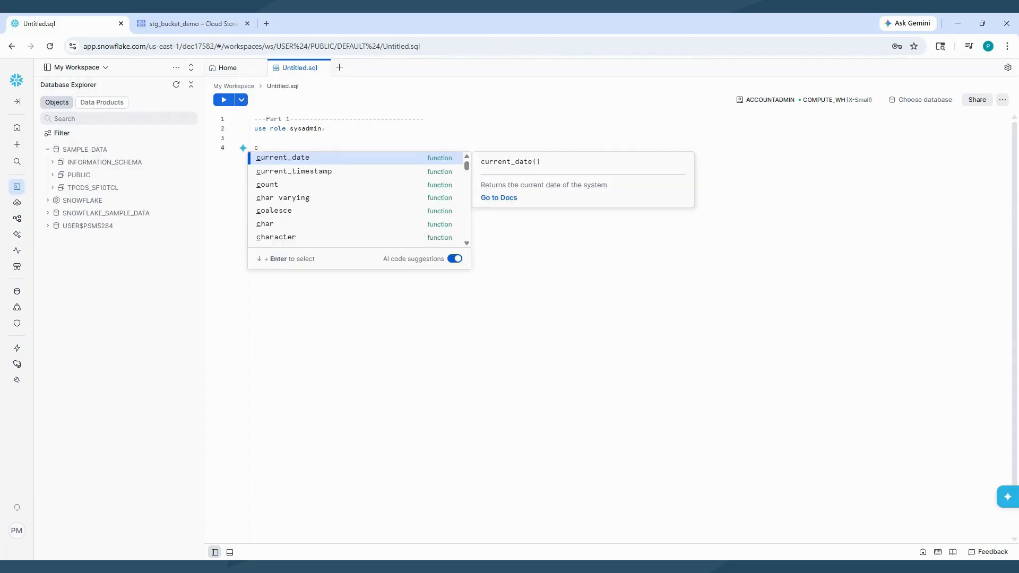
text(reate)
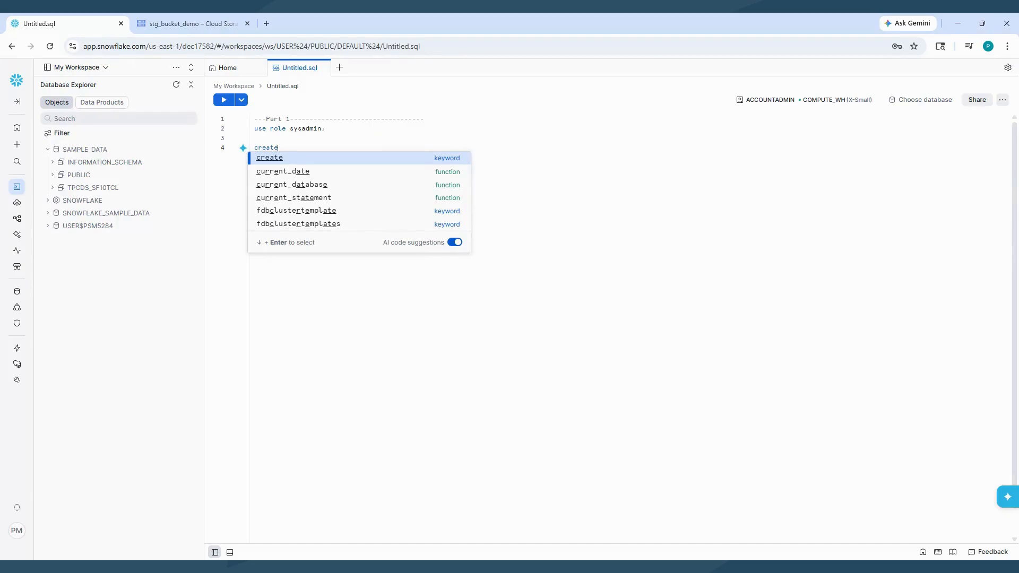
key(Return)
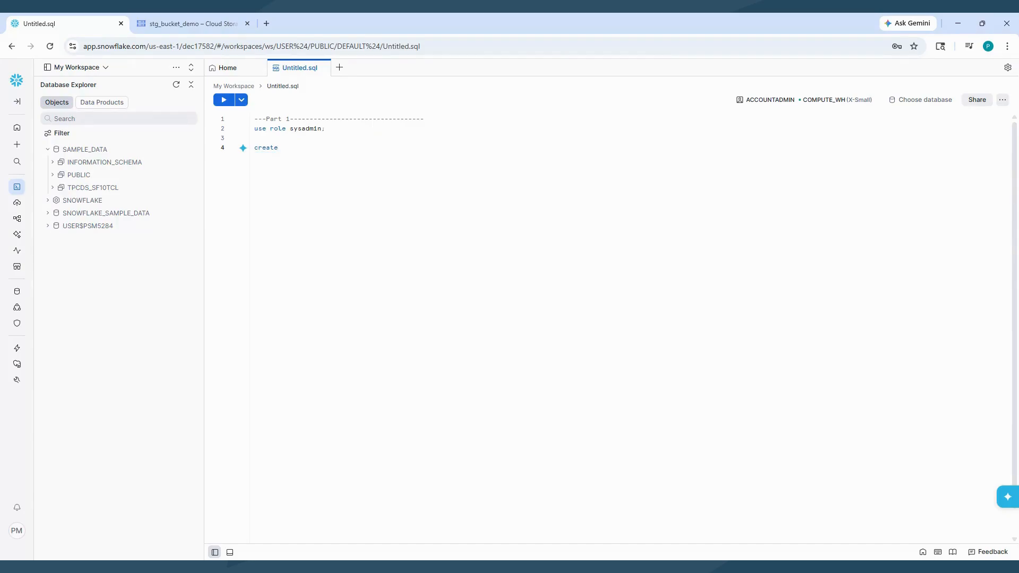
text(databas)
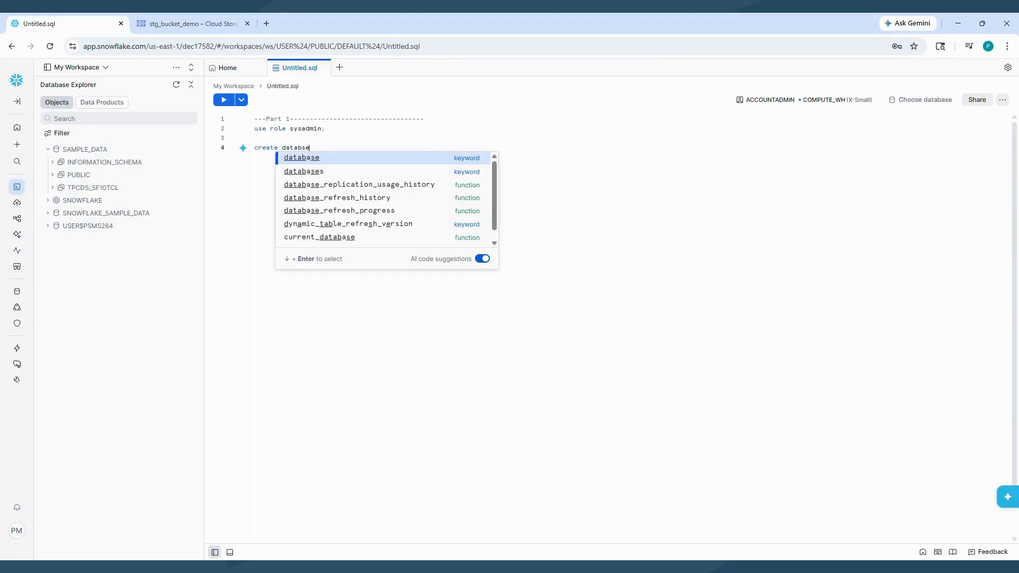
text(e)
key(Return)
text(ifnot)
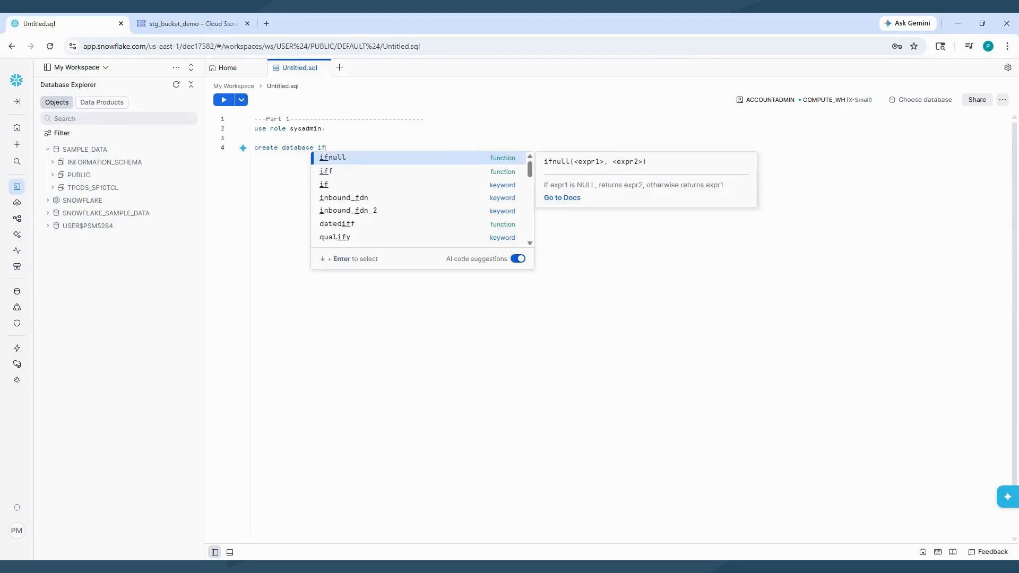
key(BackSpace)
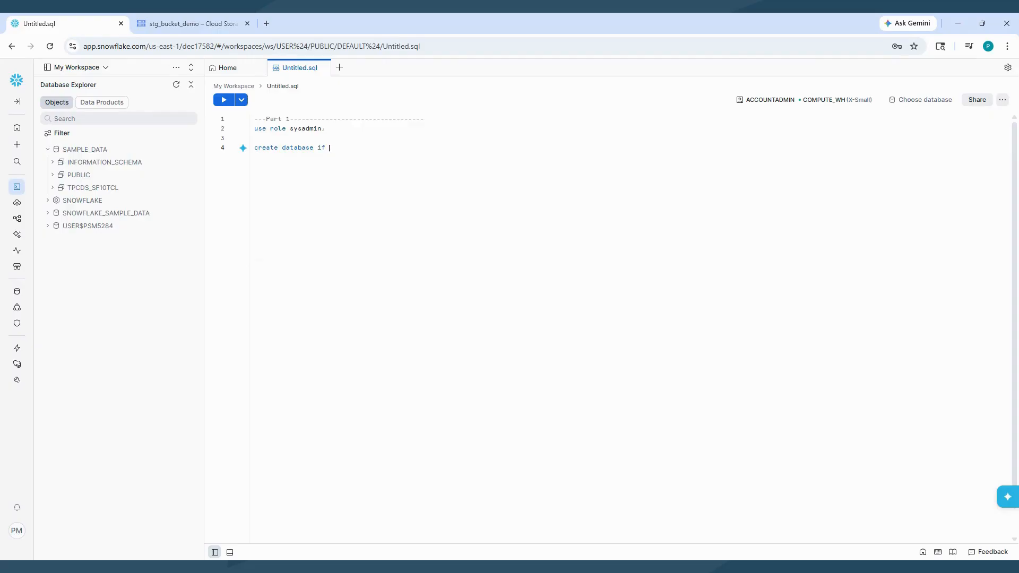
text(not exist)
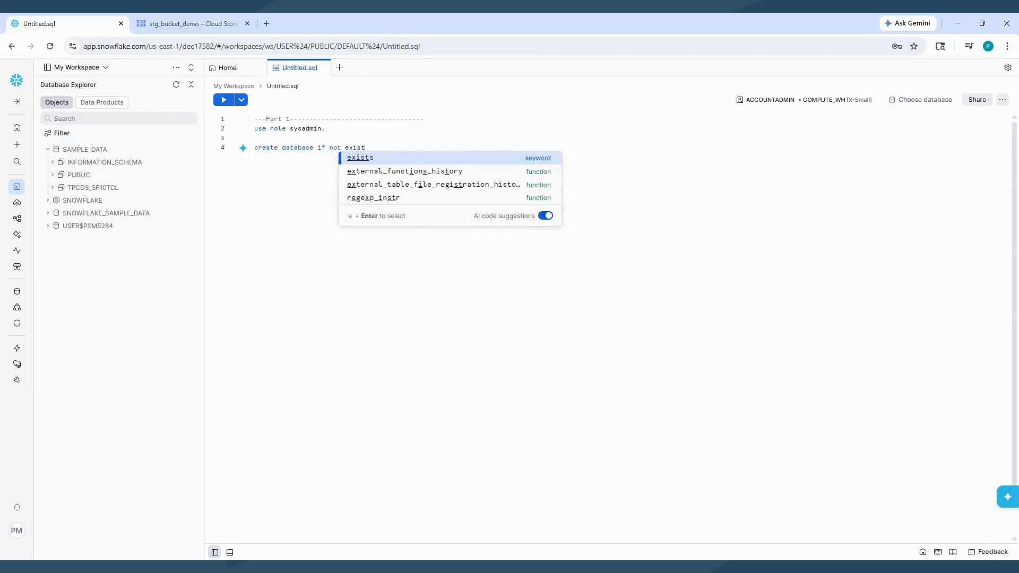
key(Return)
text(Staging)
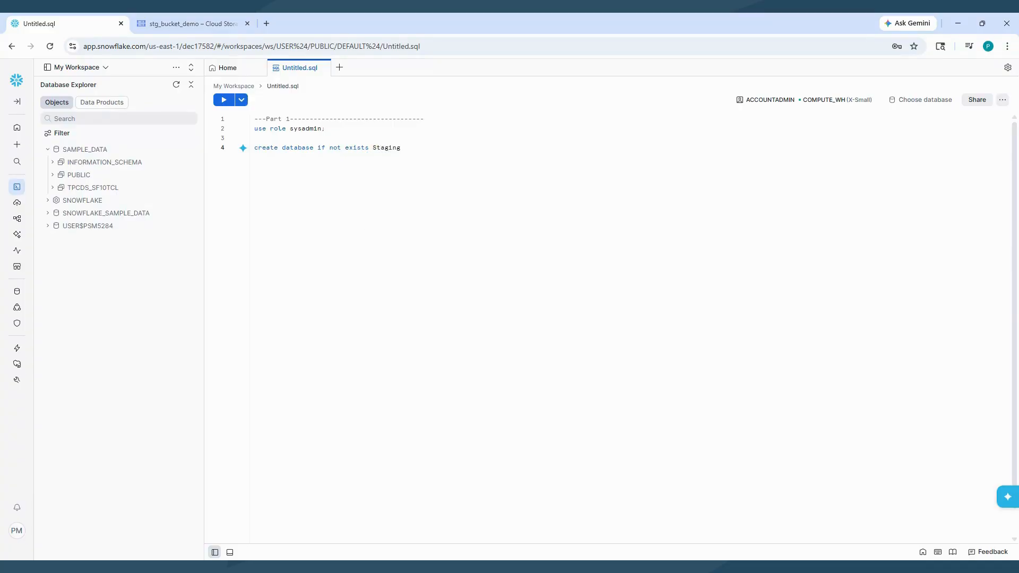
text(;)
key(Return)
key(Return)
Add "create schema if not exist Staging.raw_data;" and try to run the role, database and schema statements together
text(create)
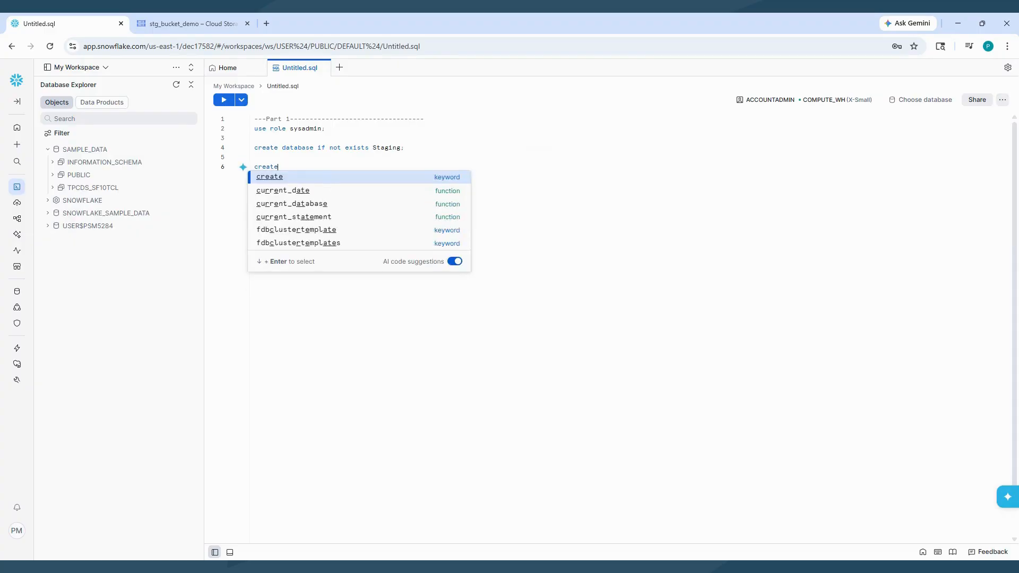
text( schema)
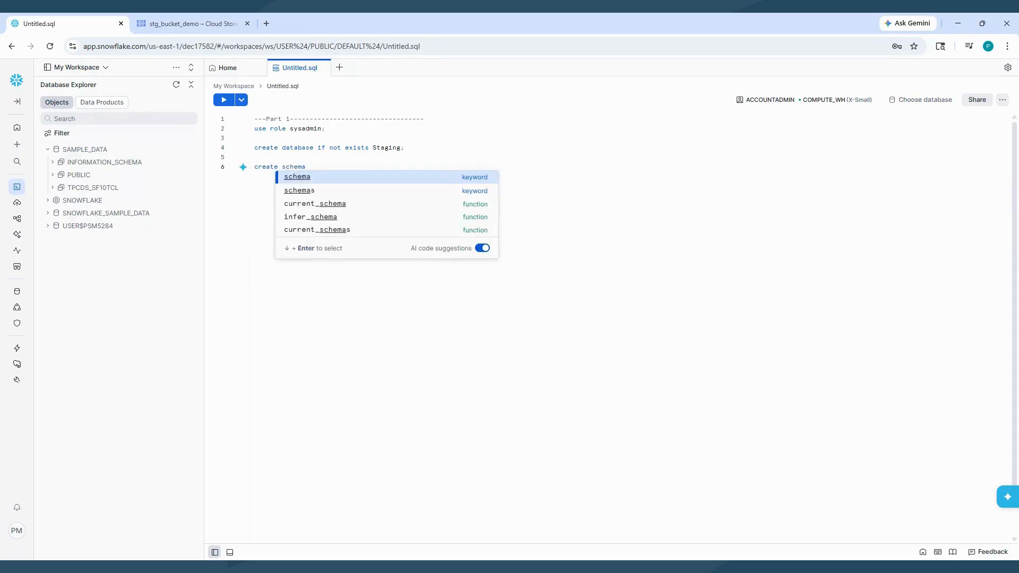
text( if not ex)
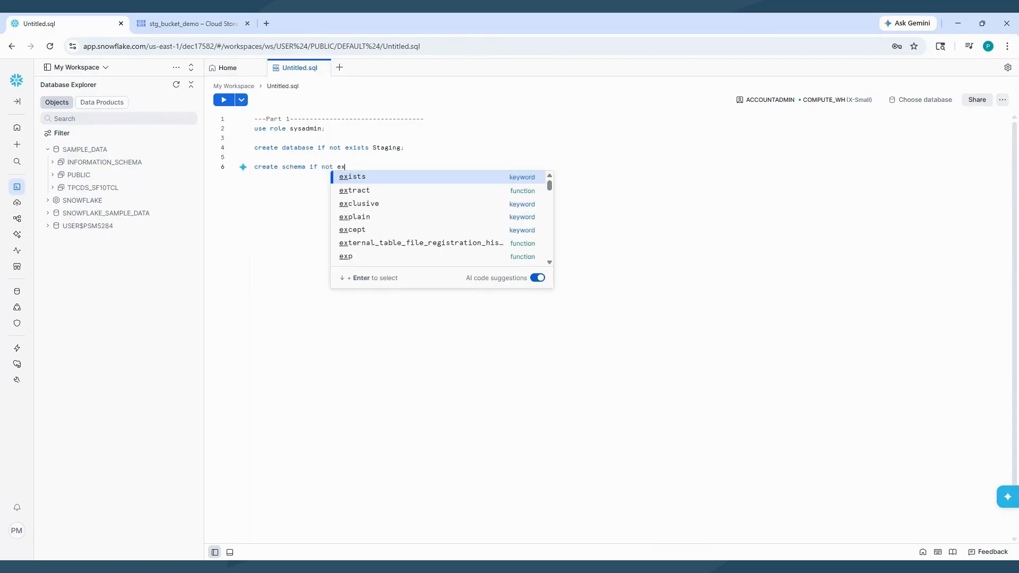
text(ist S)
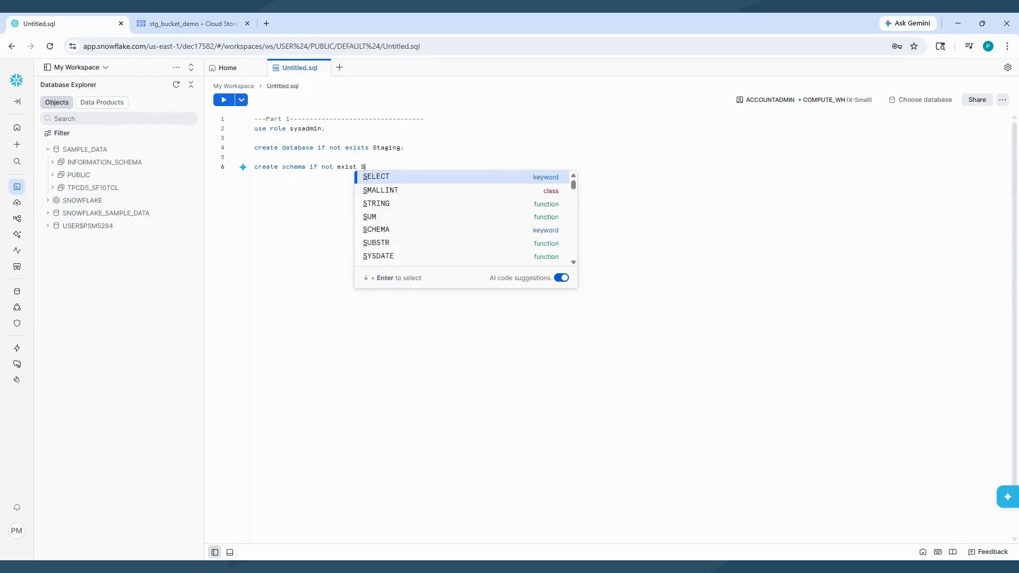
text(taging.raw_)
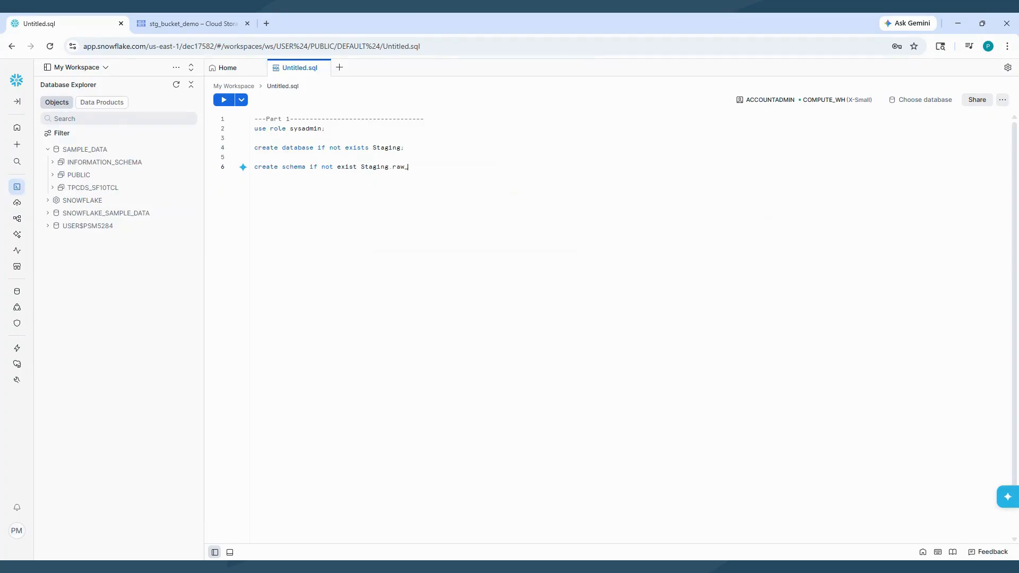
text(data;)
drag(428, 167, 249, 126)
click(224, 100)
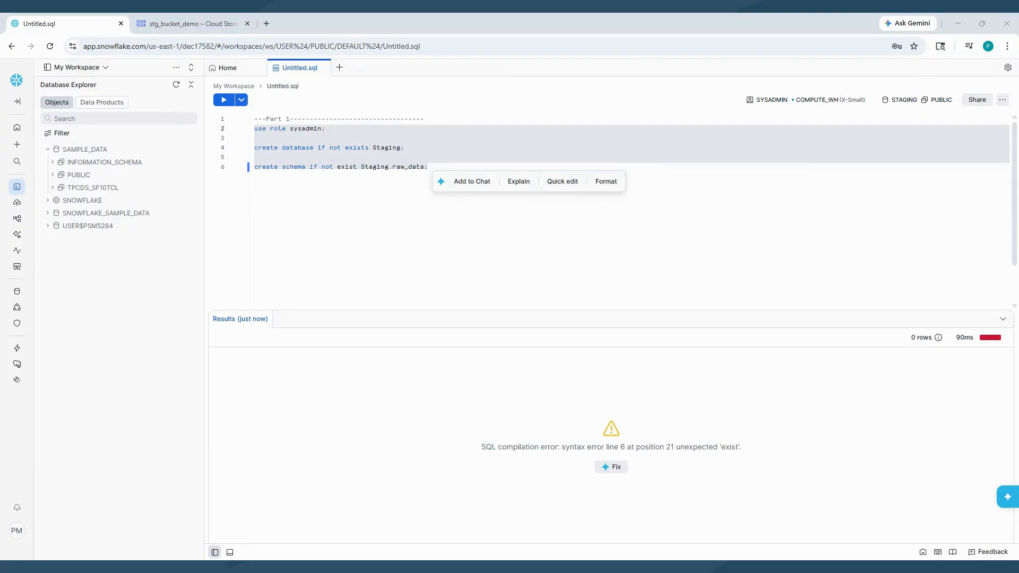
Correct "exist" to "exists" in the create schema statement and rerun the role, database and schema statements
click(357, 167)
text(s)
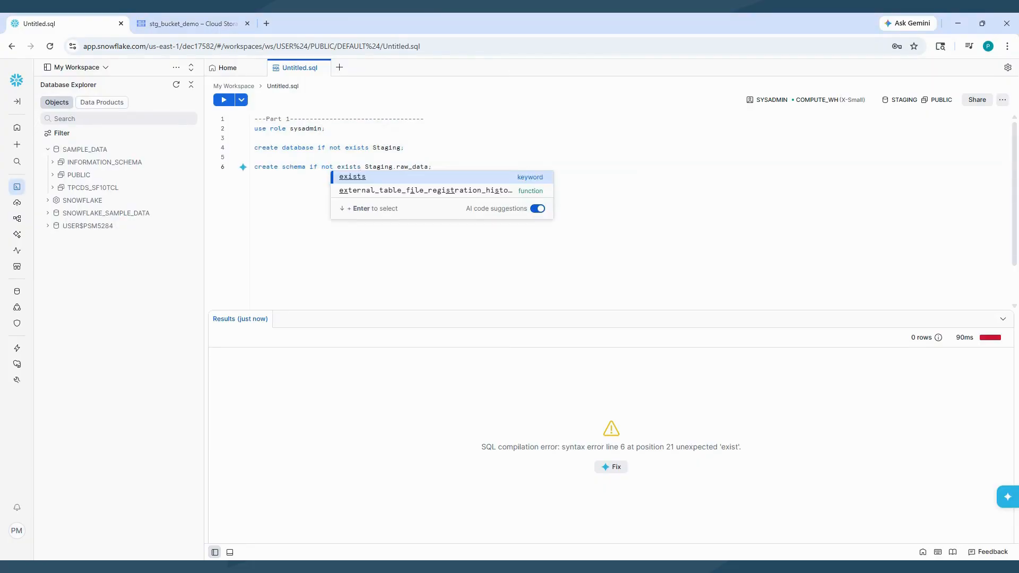
drag(434, 167, 254, 129)
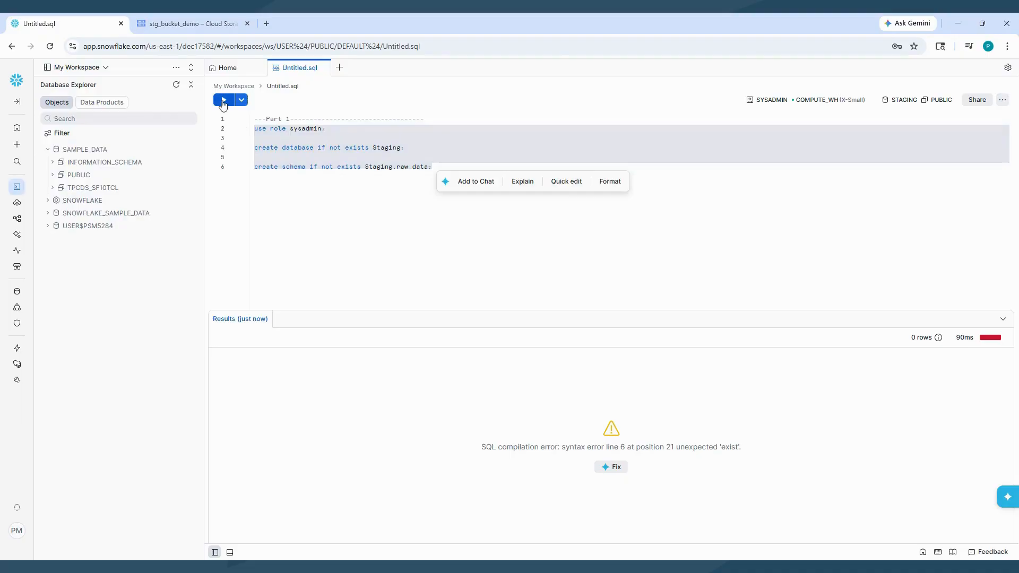
click(223, 101)
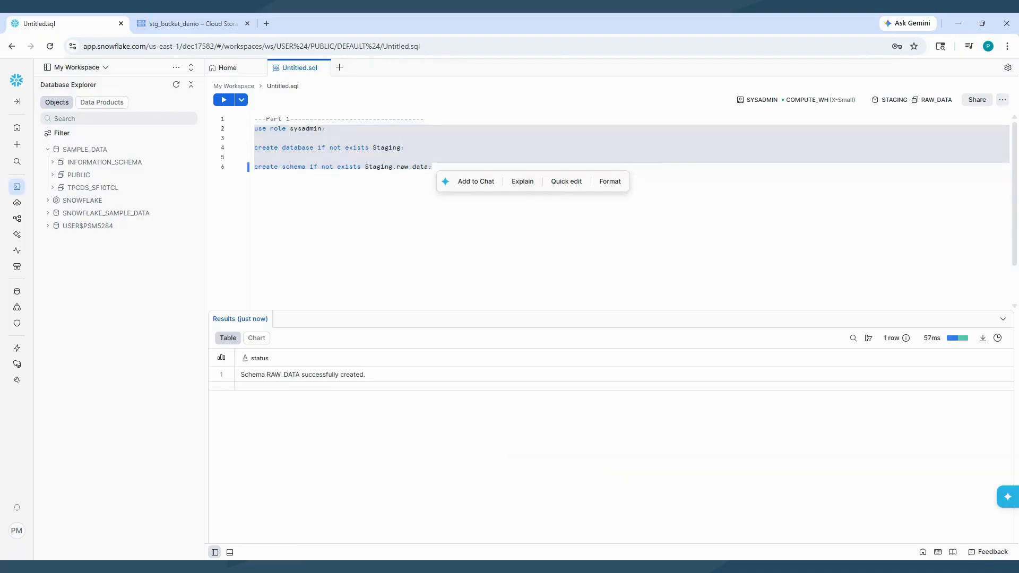
Add the statement "use role ACCOUNTADMIN;" on line 9, leaving two blank lines after the schema statement
click(436, 167)
key(Return)
key(Return)
key(Return)
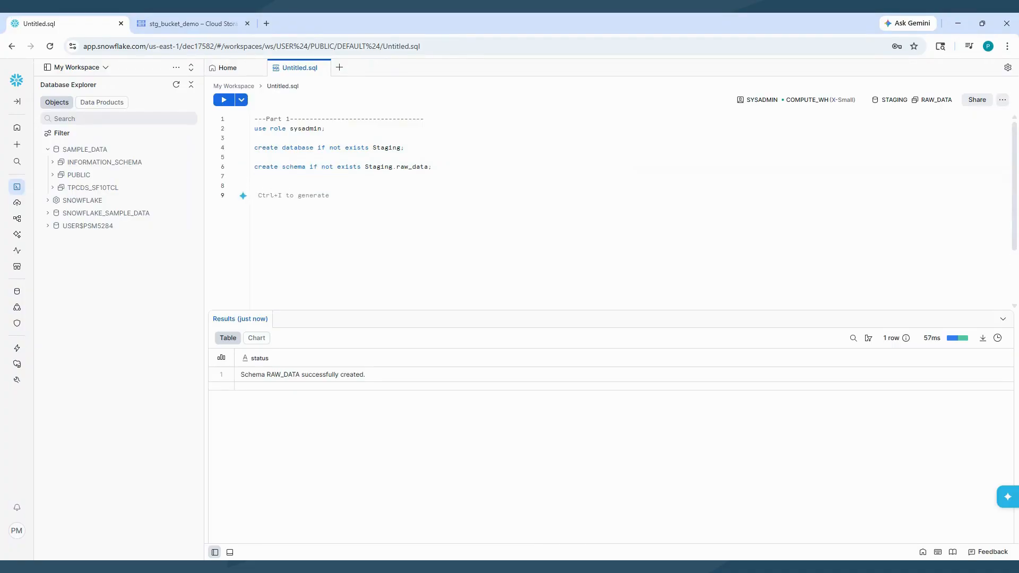
text(use role A)
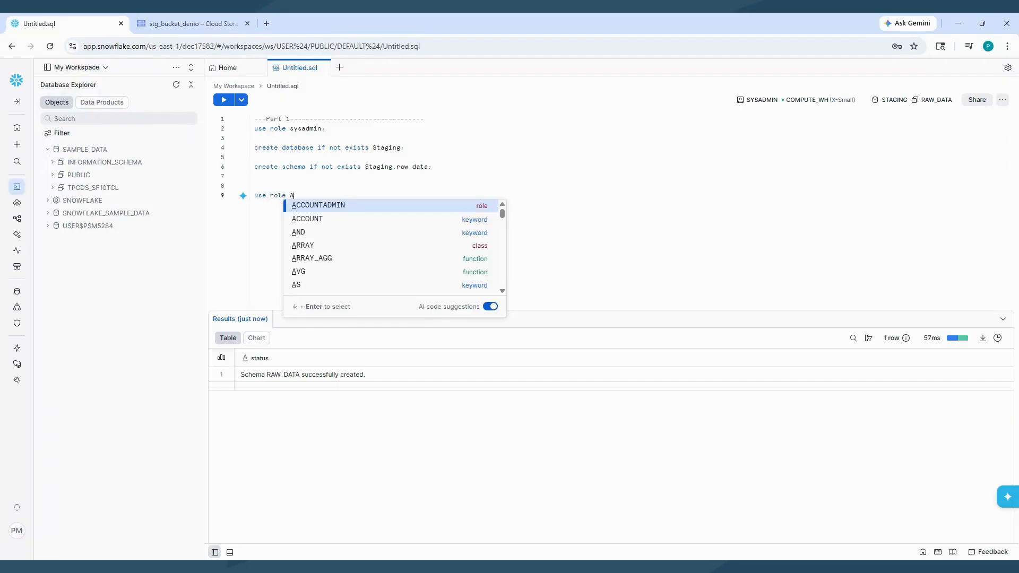
key(Return)
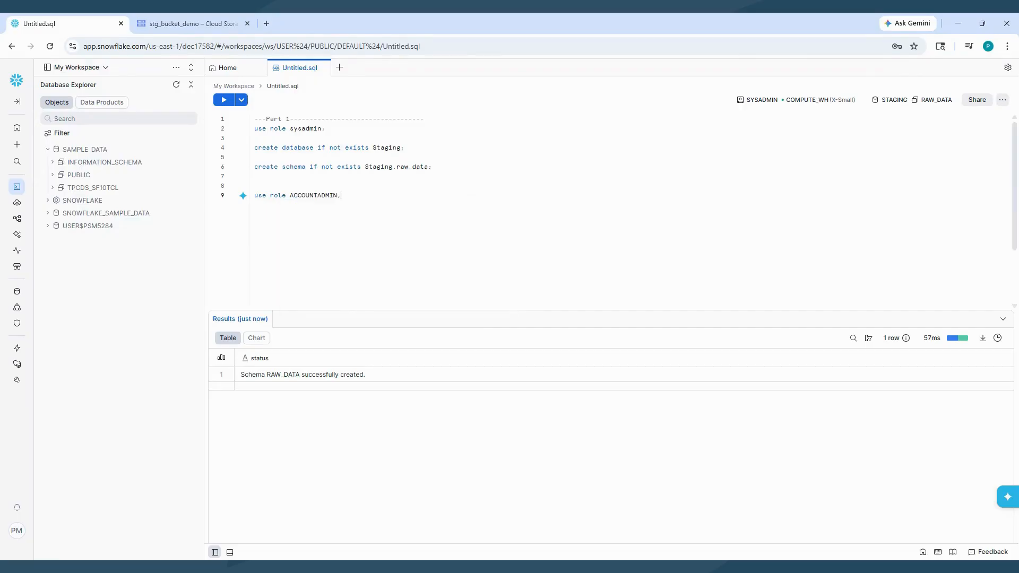
Begin a "create storage integration integration1" statement below the ACCOUNTADMIN role statement, leaving one blank line between them
text(;)
key(Return)
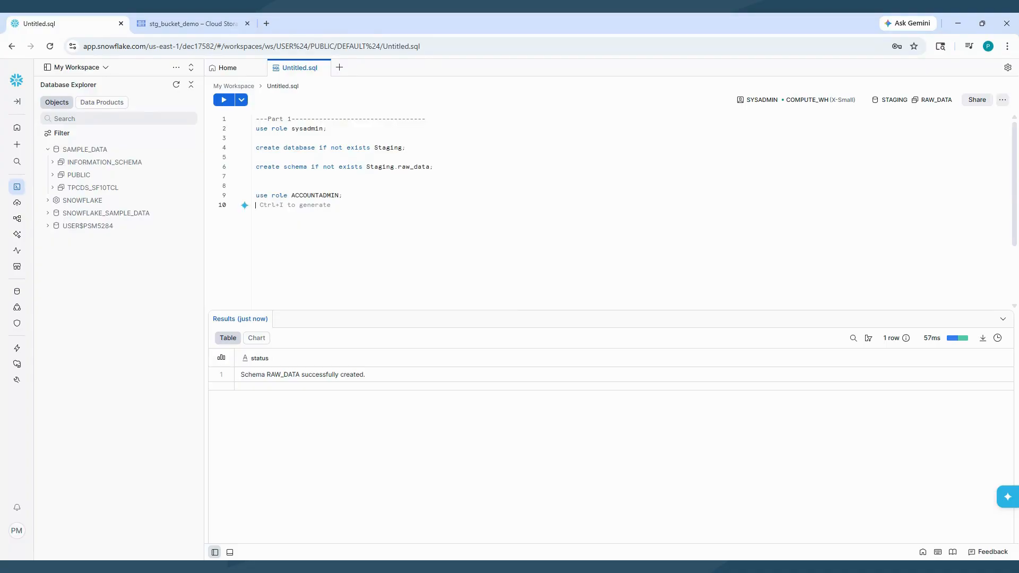
key(Return)
text(creat)
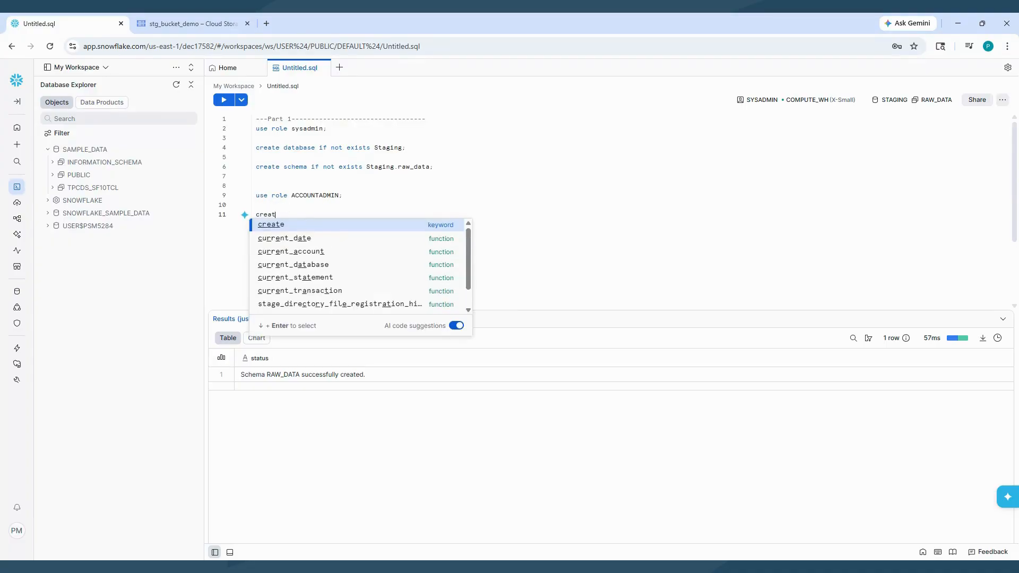
text(e s)
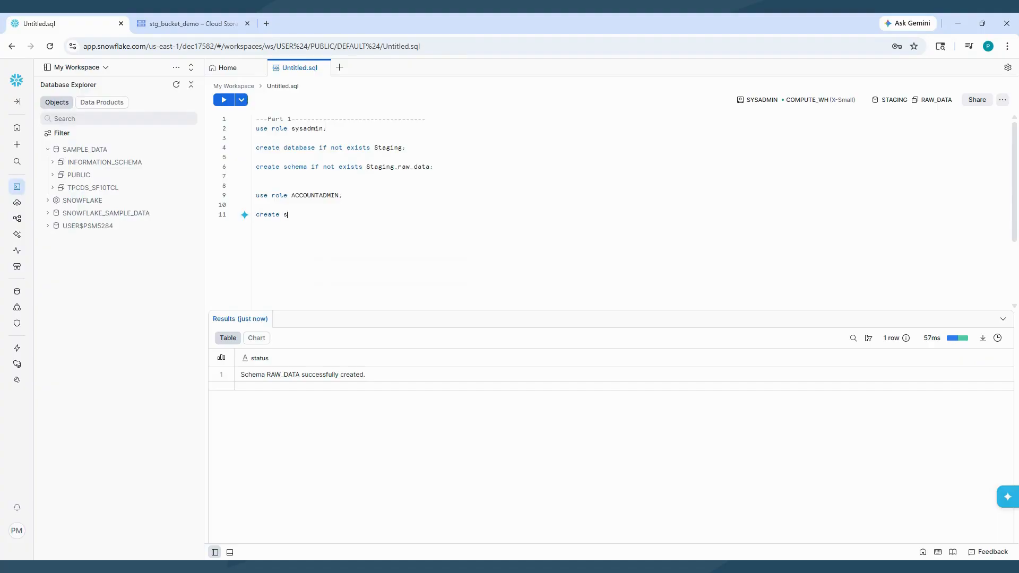
text(torage integ)
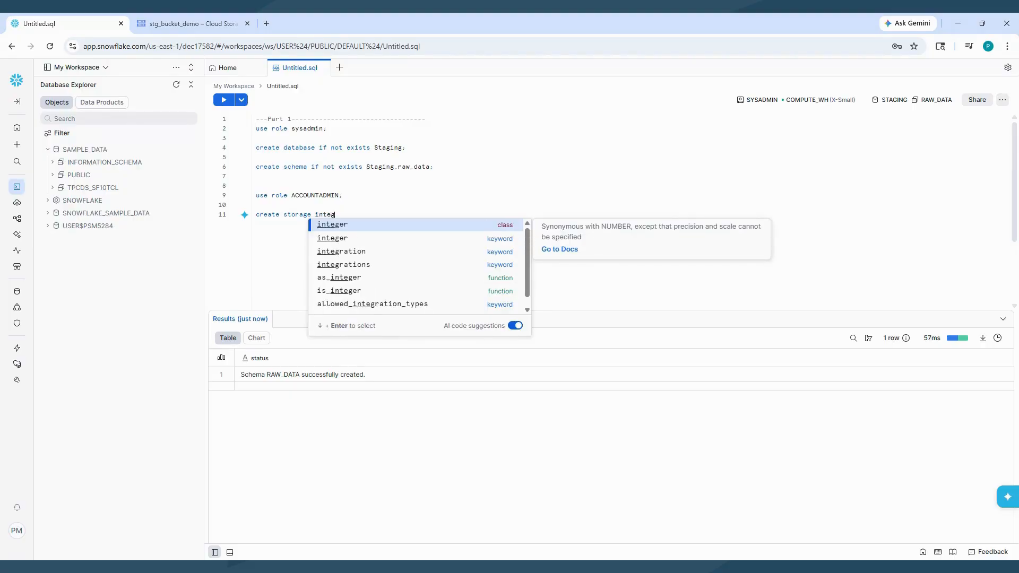
key(Down)
key(Down)
key(Return)
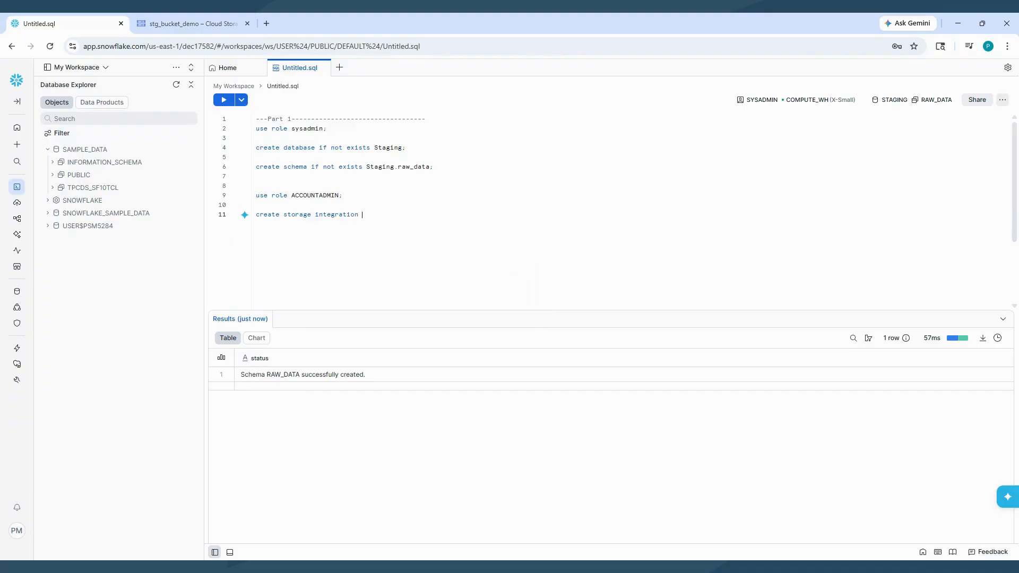
text(integr)
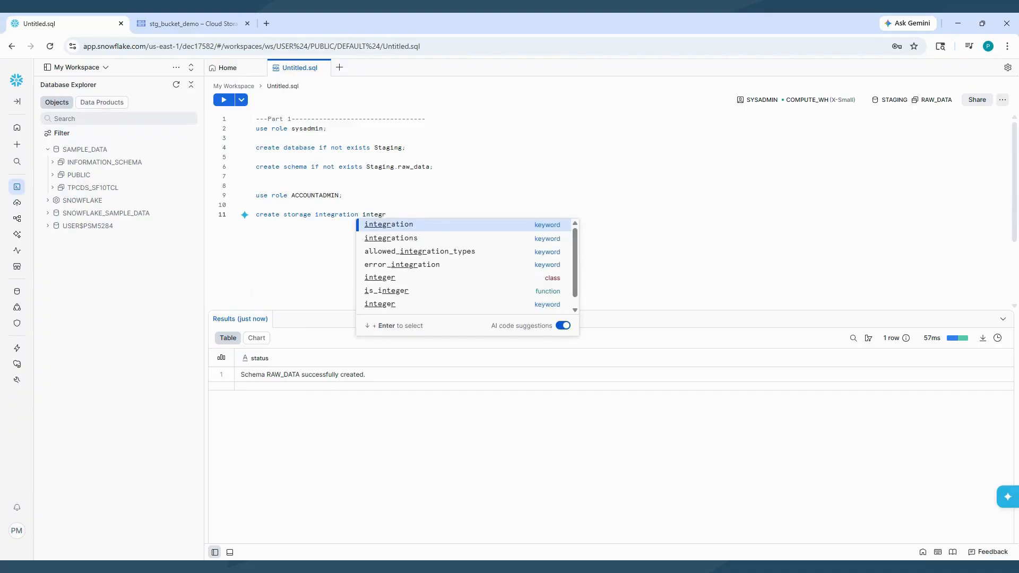
text(ation1)
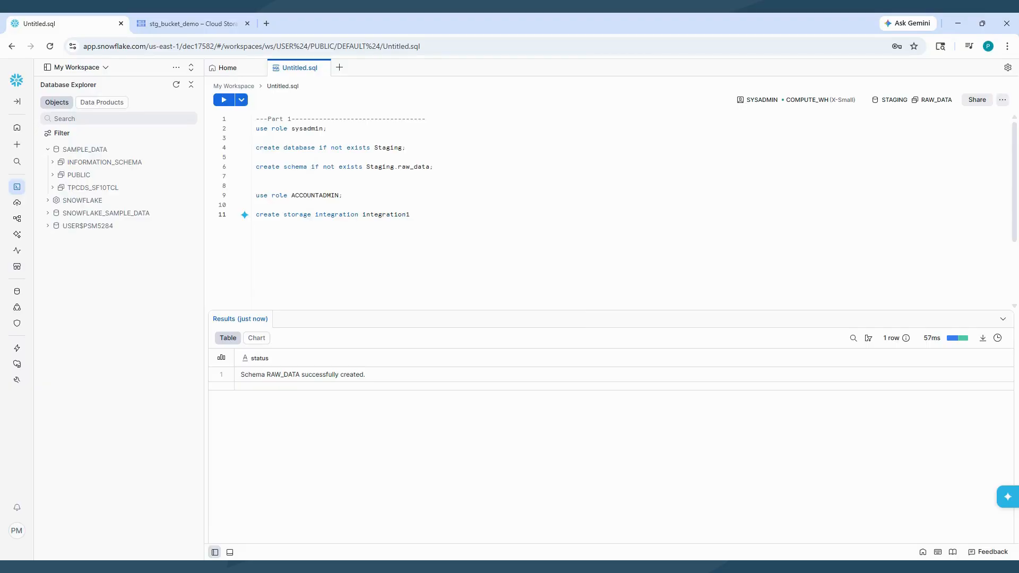
Add the indented parameter "type = external_stage" under the create storage integration line
key(Return)
key(Tab)
text(ty)
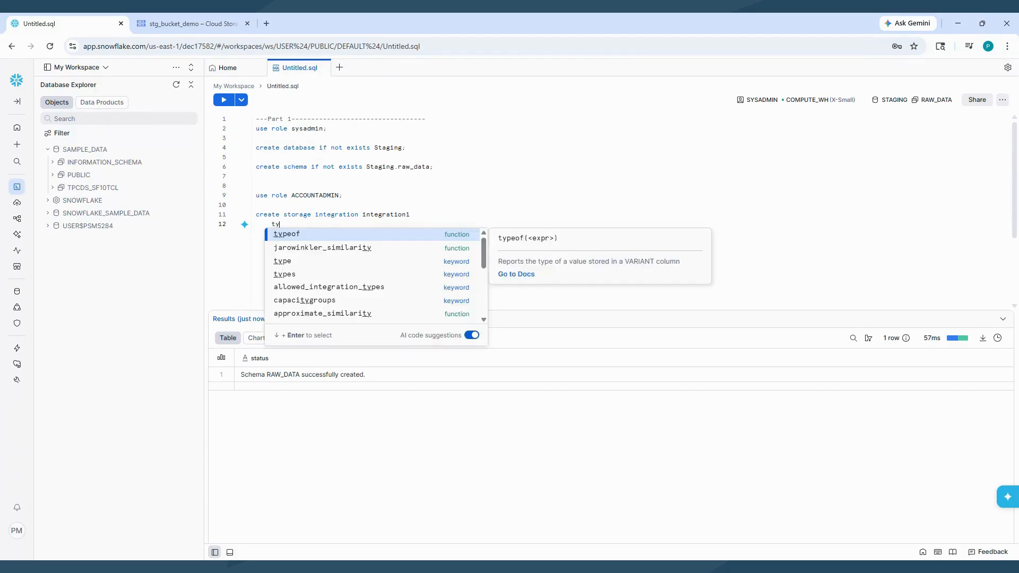
text(pe = )
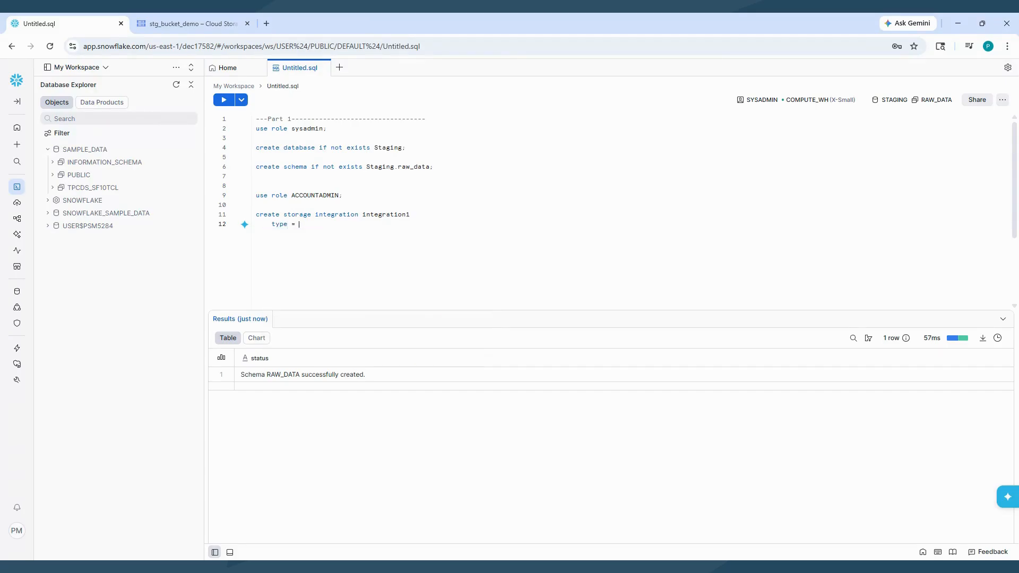
text(ex)
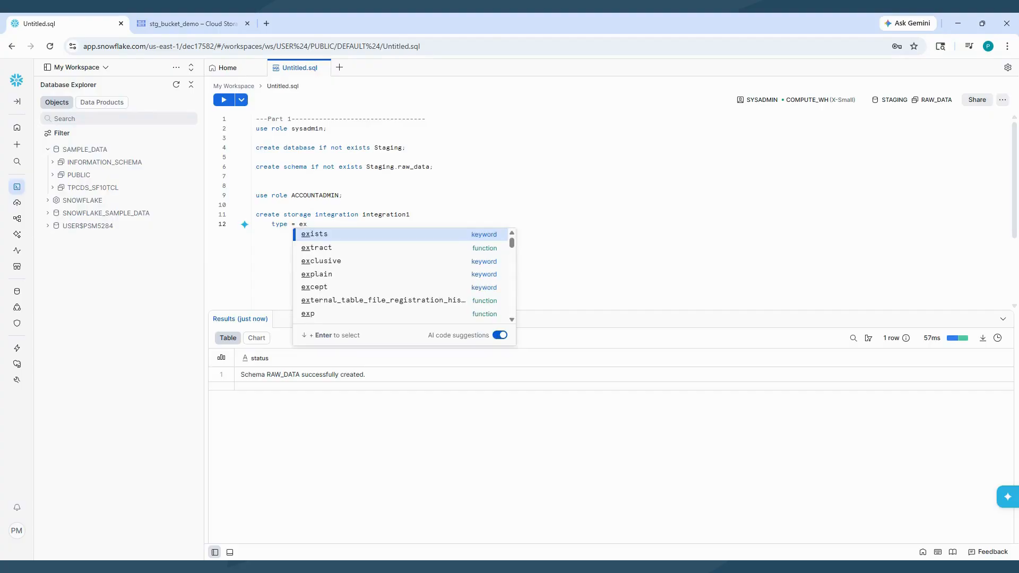
text(ter)
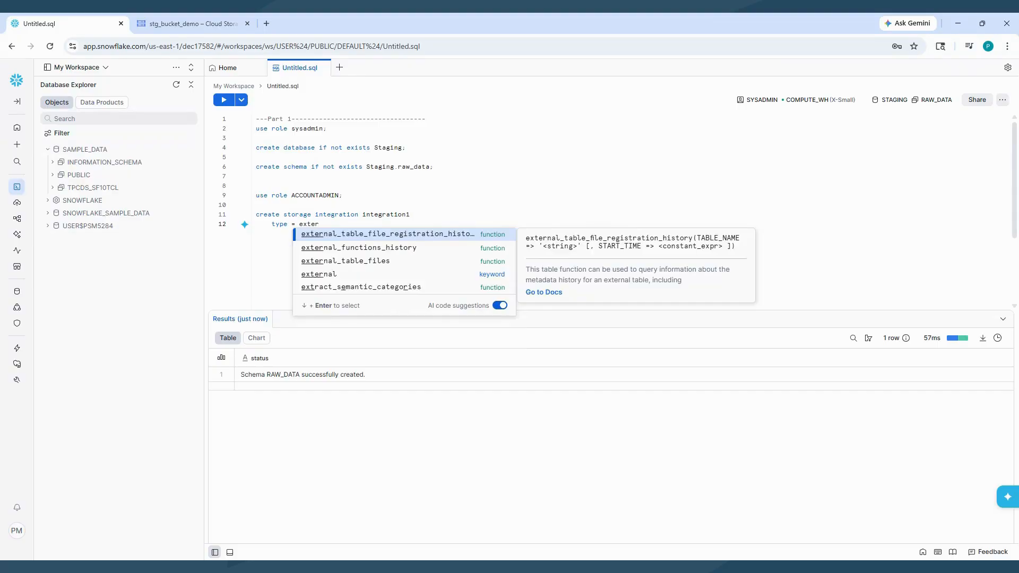
text(nal_)
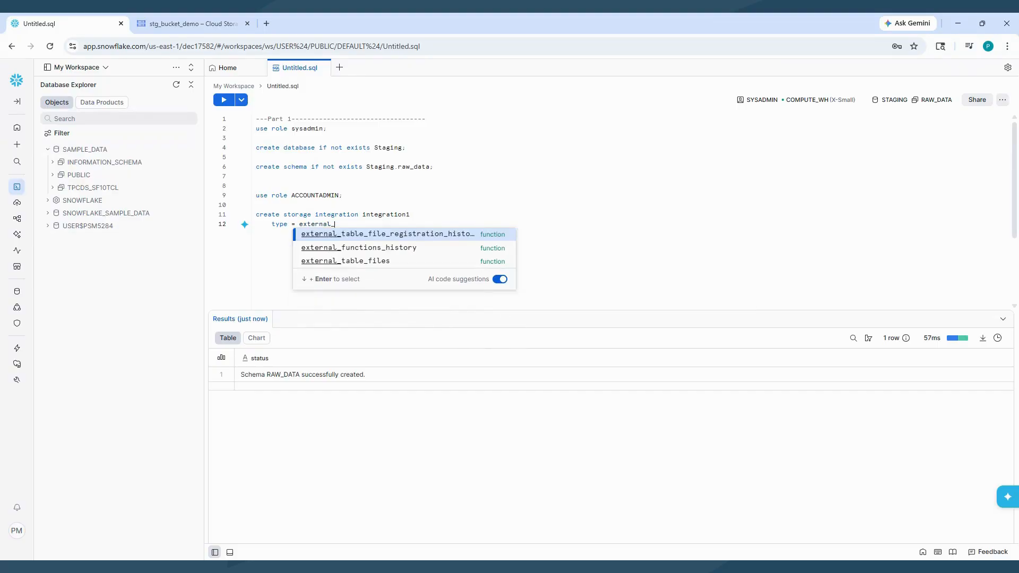
text(stage)
Add the parameter "storage_provider = 'gcs'" on the line below the integration type
key(Return)
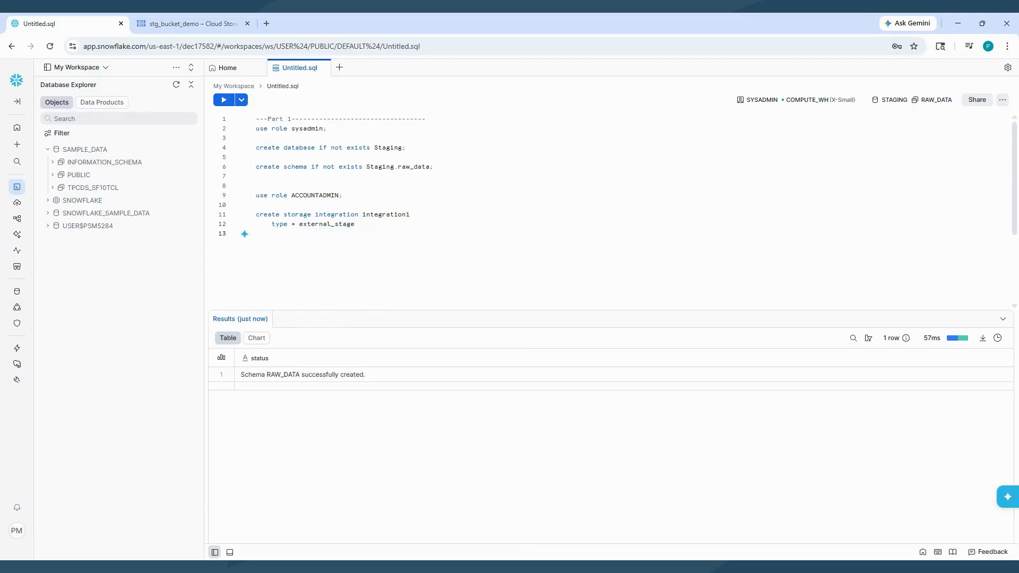
text(storage)
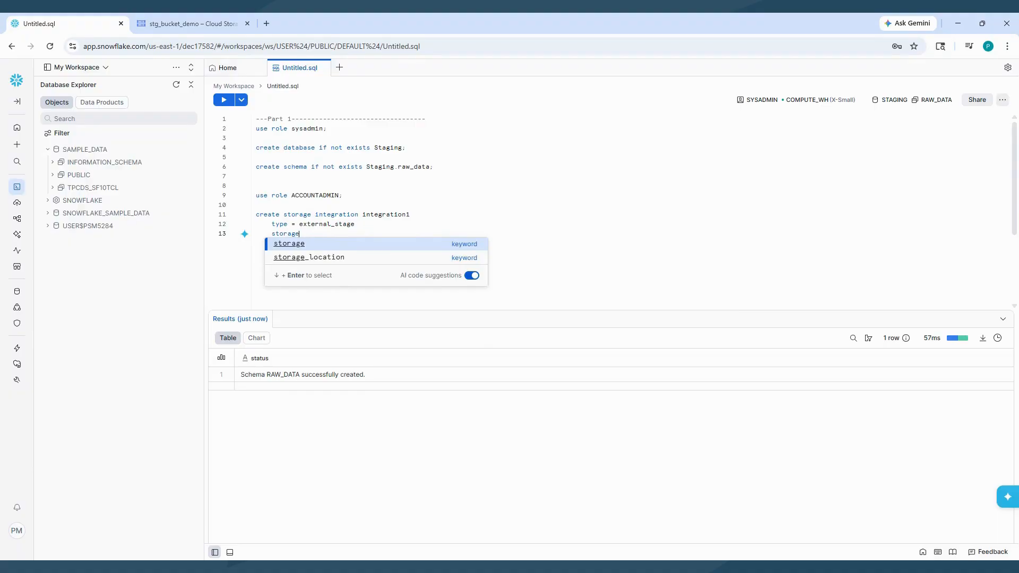
text(_pro)
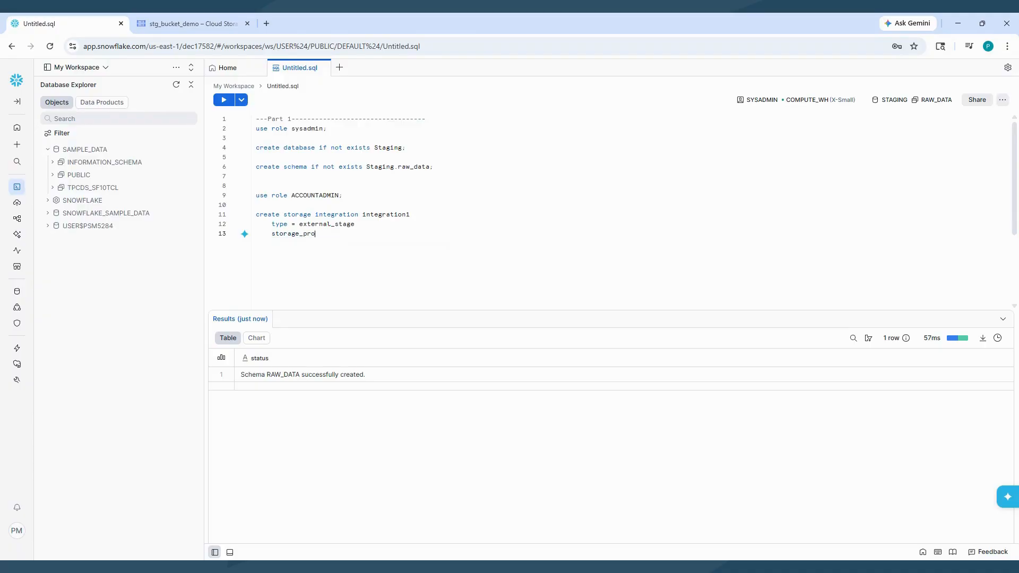
text(vider = 'gcs)
Add the parameter "enable = true" on the line below the storage provider
key(Return)
text(enab)
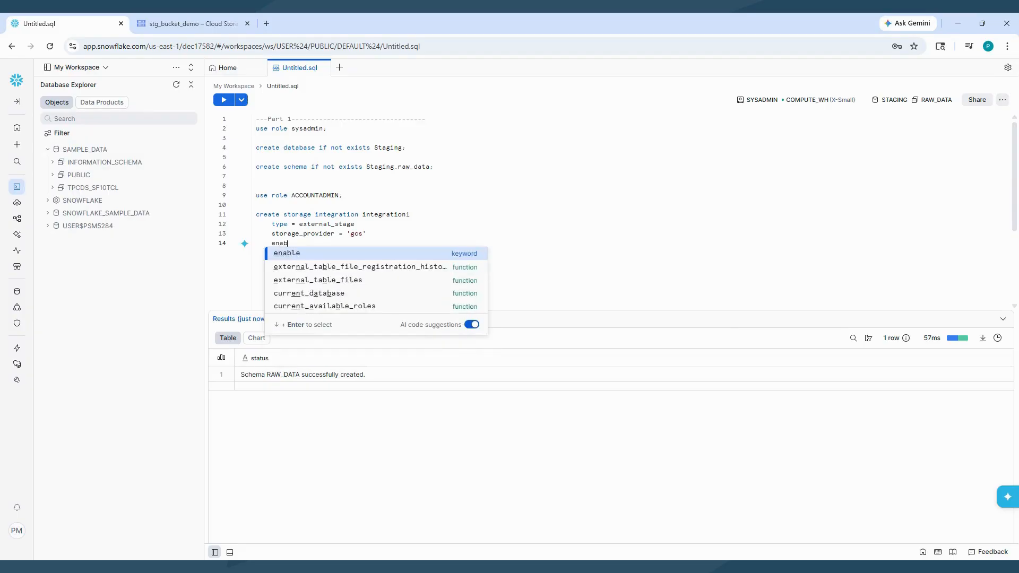
text(le = )
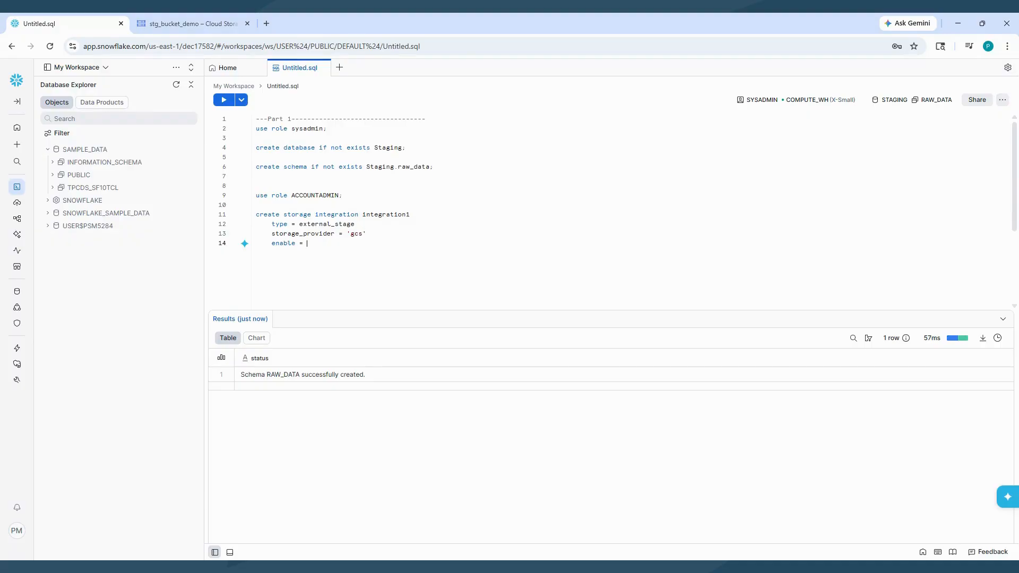
text(trie)
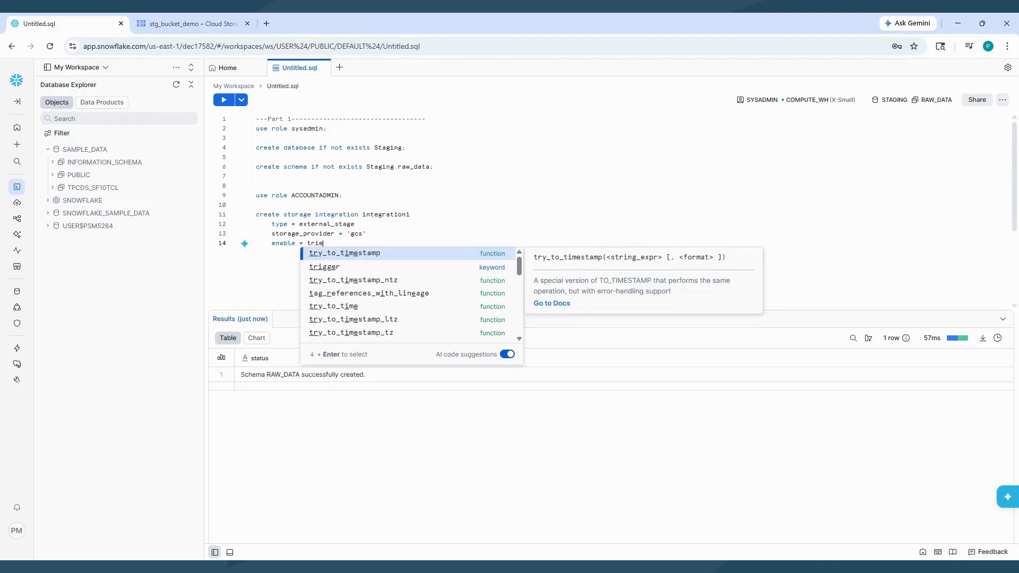
key(BackSpace)
key(BackSpace)
text(ue)
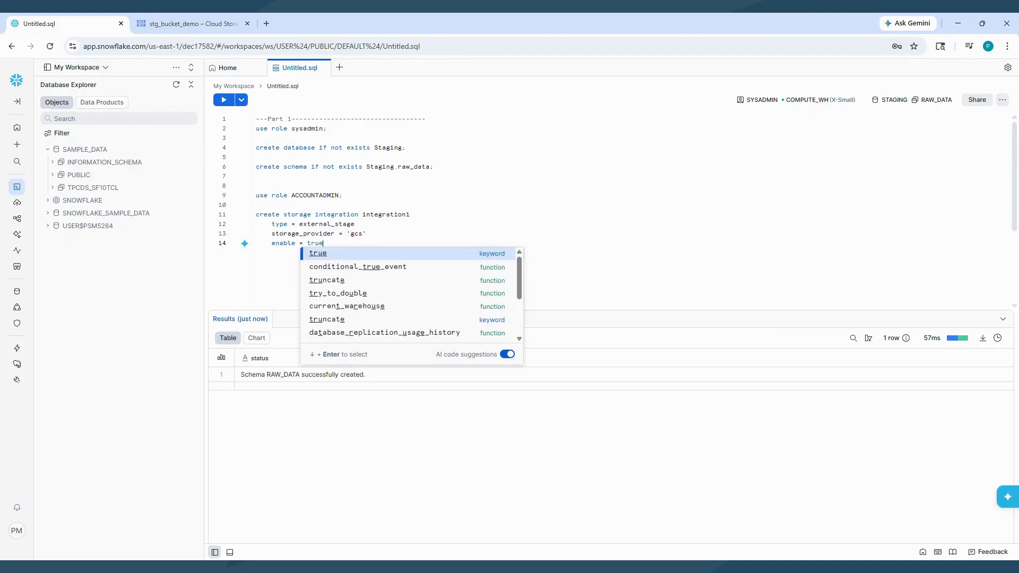
key(Escape)
Add "storage_allowed_locations = ('gcs://')" as the last parameter of the storage integration
key(Return)
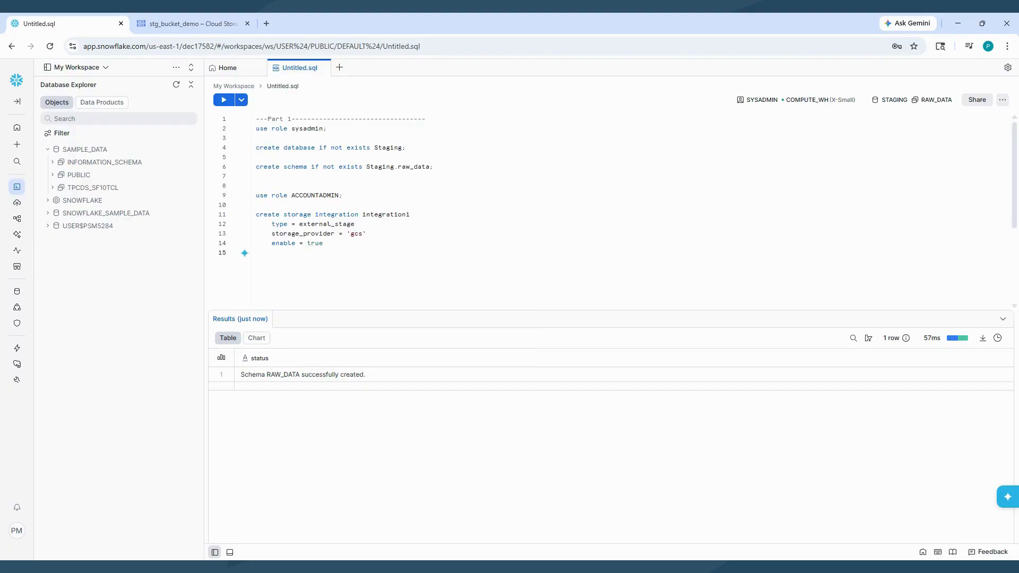
text(storage)
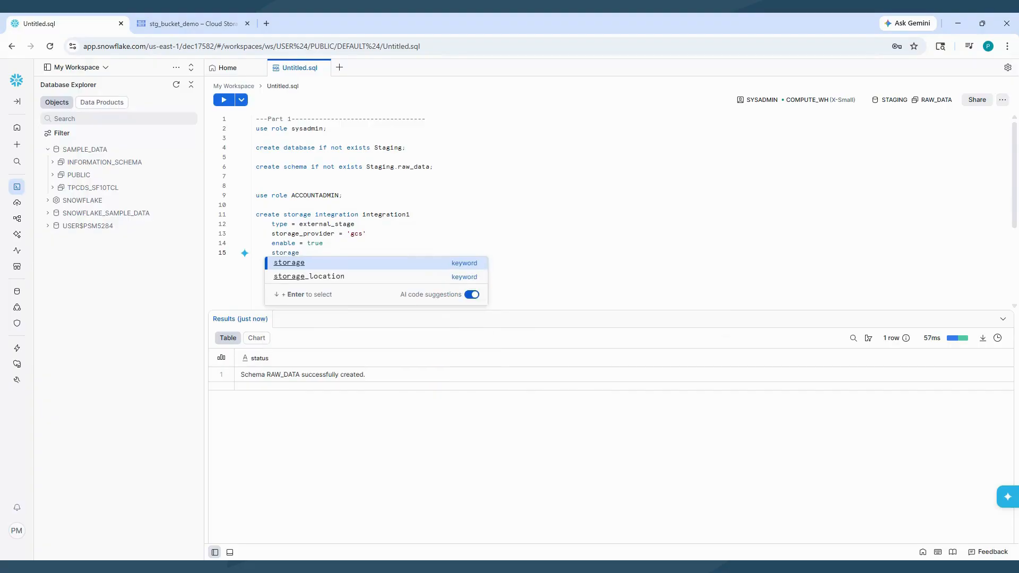
text(_allowed)
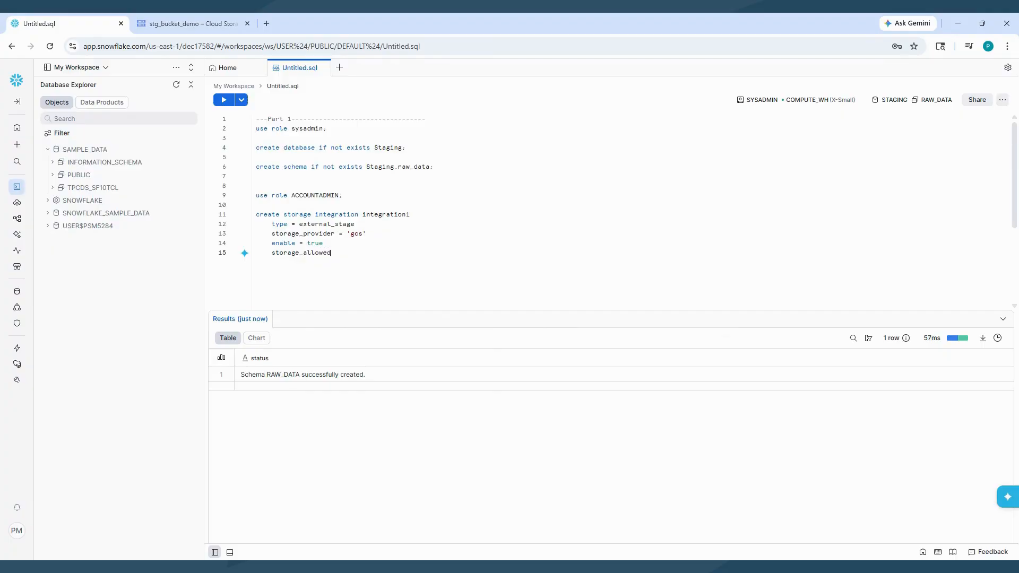
text(_locati)
text(ons = ()
text('')
text(gcs:)
text(/)
text(/)
Copy the bucket name stg_bucket_demo from the Google Cloud Storage page and insert it after gcs:// in the Snowflake worksheet's allowed locations
click(179, 25)
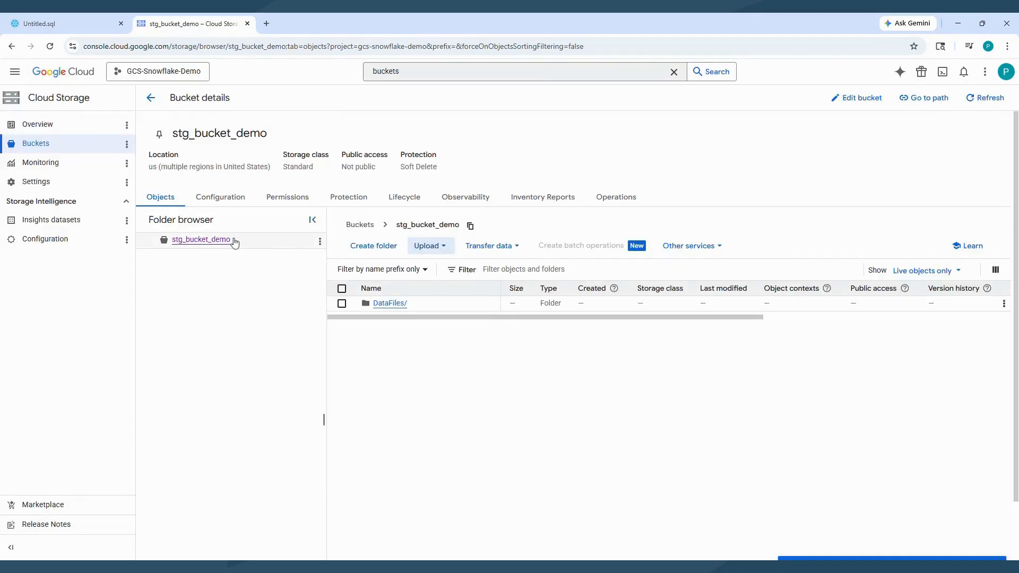
drag(237, 239, 171, 240)
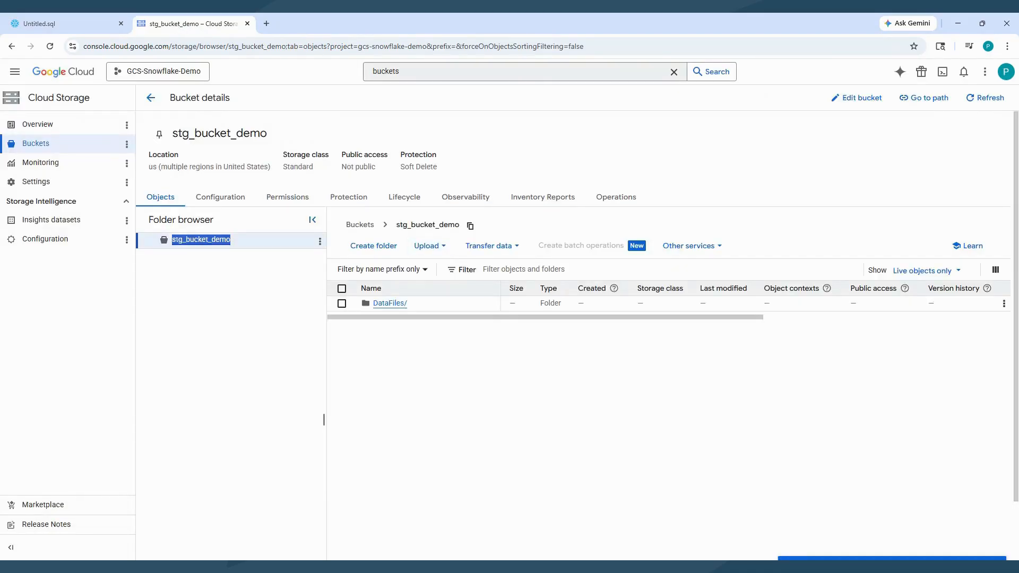
key(ctrl+c)
click(86, 25)
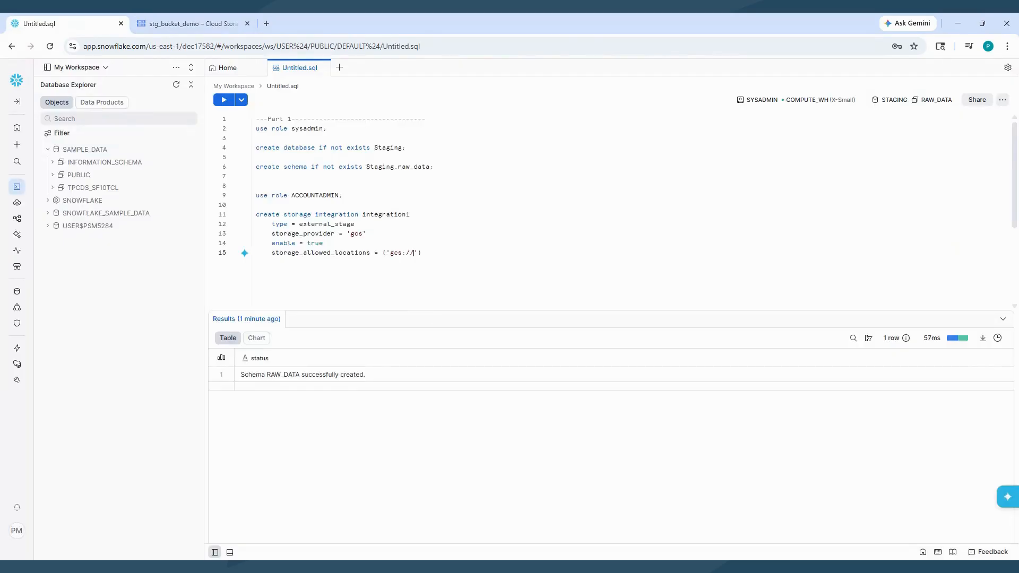
key(ctrl+v)
Correct "enable" to "enabled" in the storage integration and run it together with the ACCOUNTADMIN role statement
click(480, 253)
key(shift+Up)
key(shift+Up)
key(shift+Up)
key(shift+Up)
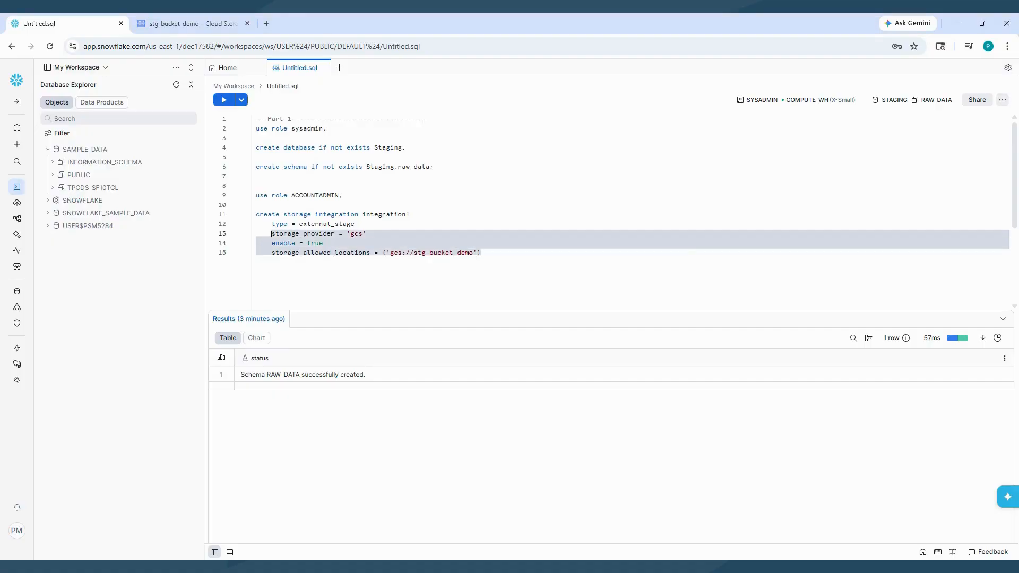
key(shift+Home)
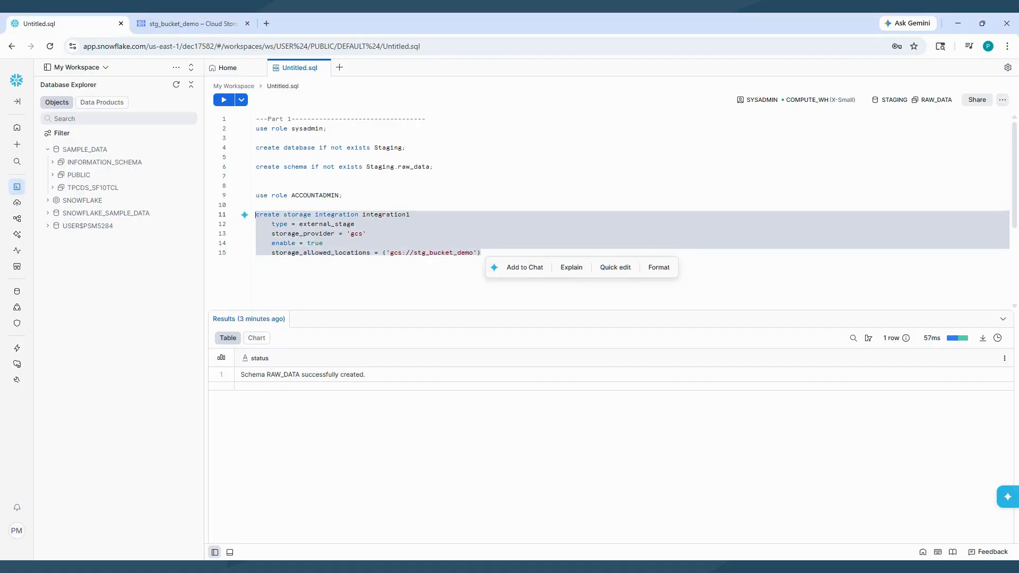
click(296, 243)
text(d)
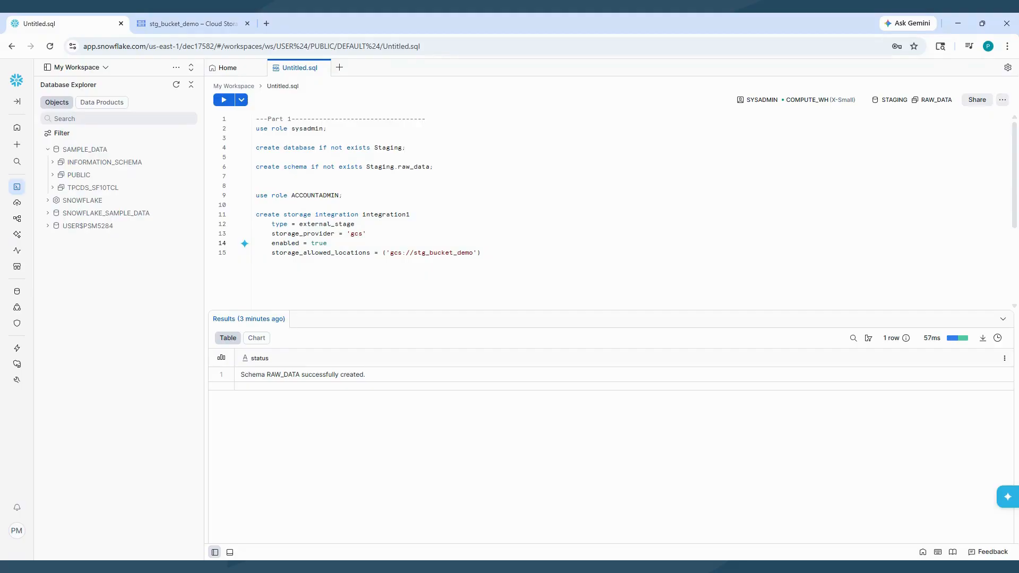
drag(483, 253, 249, 195)
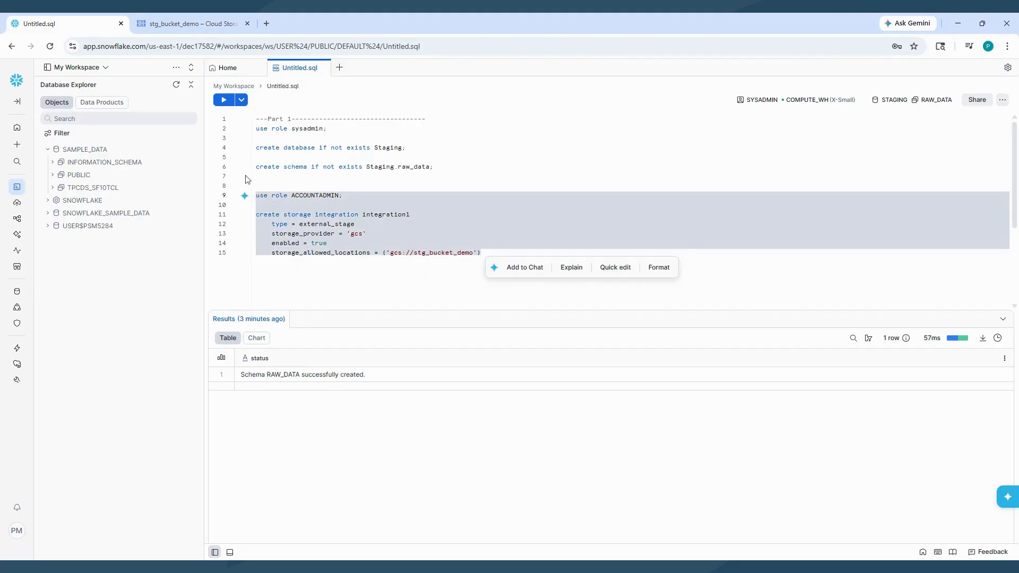
click(223, 100)
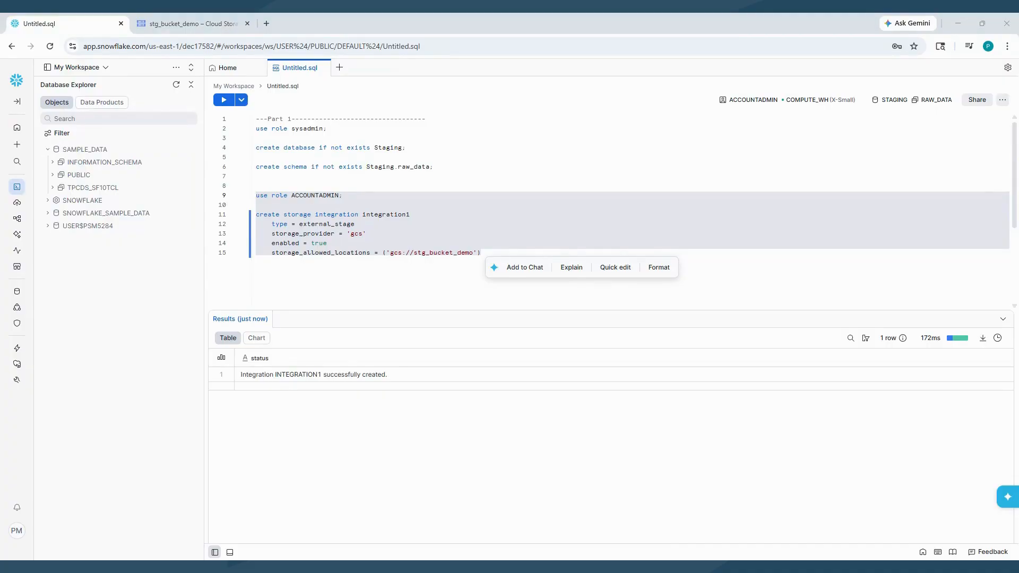
Add the statement "grant usage on integration integration1 to role sysadmin;" below the storage integration definition, separated by a blank line
click(481, 253)
key(Return)
key(Return)
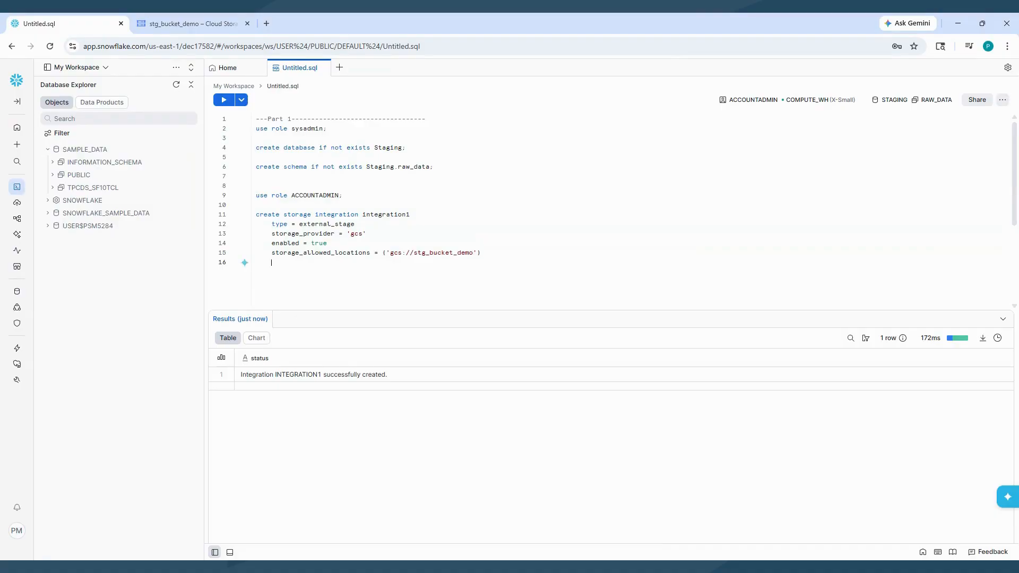
key(BackSpace)
text(grant)
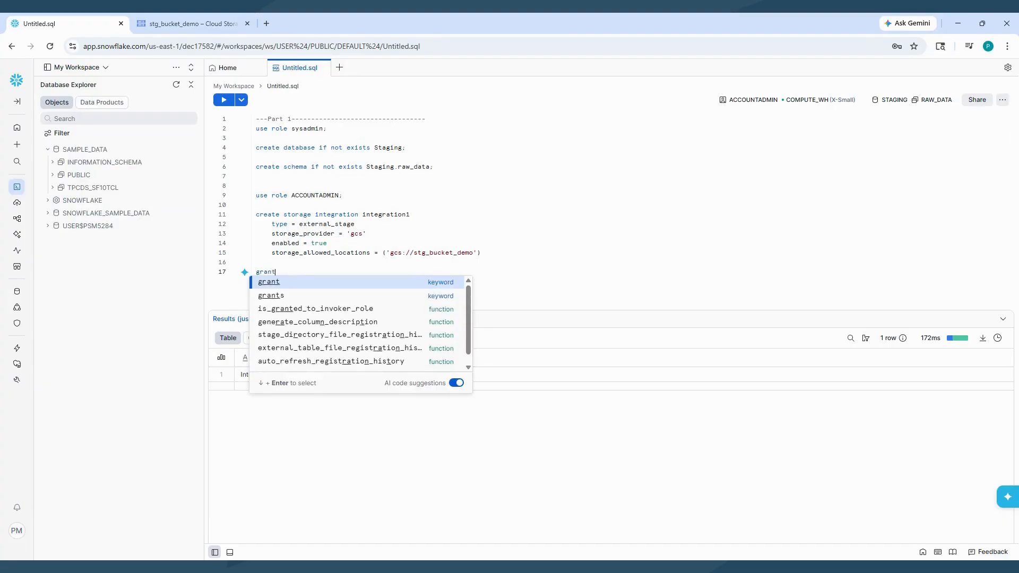
text( acce)
key(BackSpace)
key(BackSpace)
key(BackSpace)
key(BackSpace)
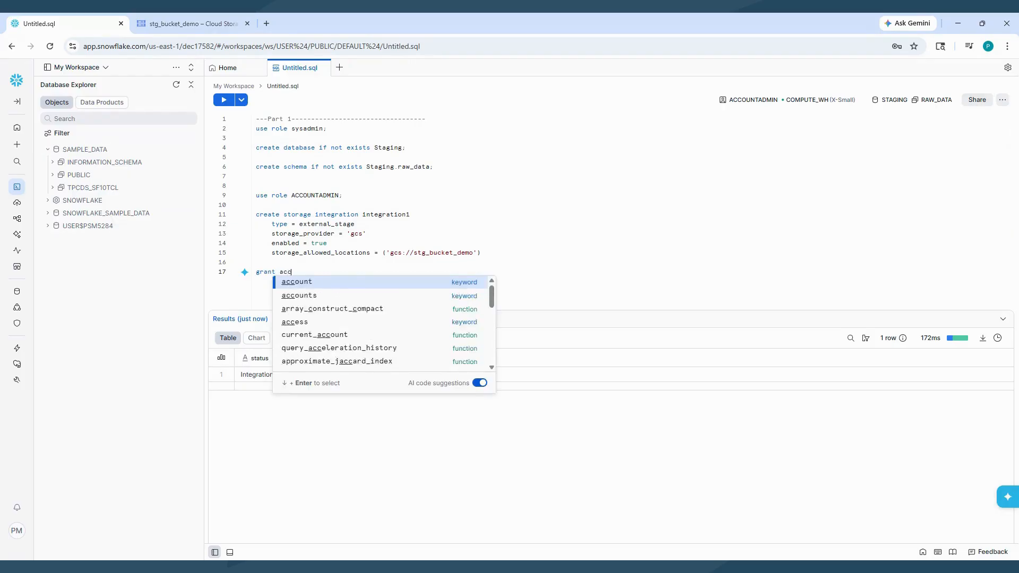
text(us)
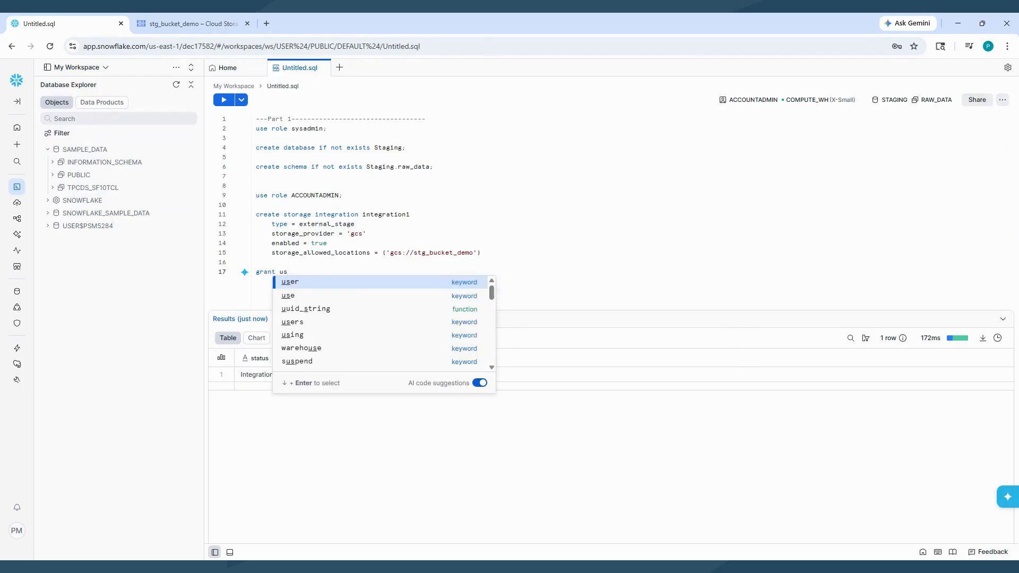
text(age )
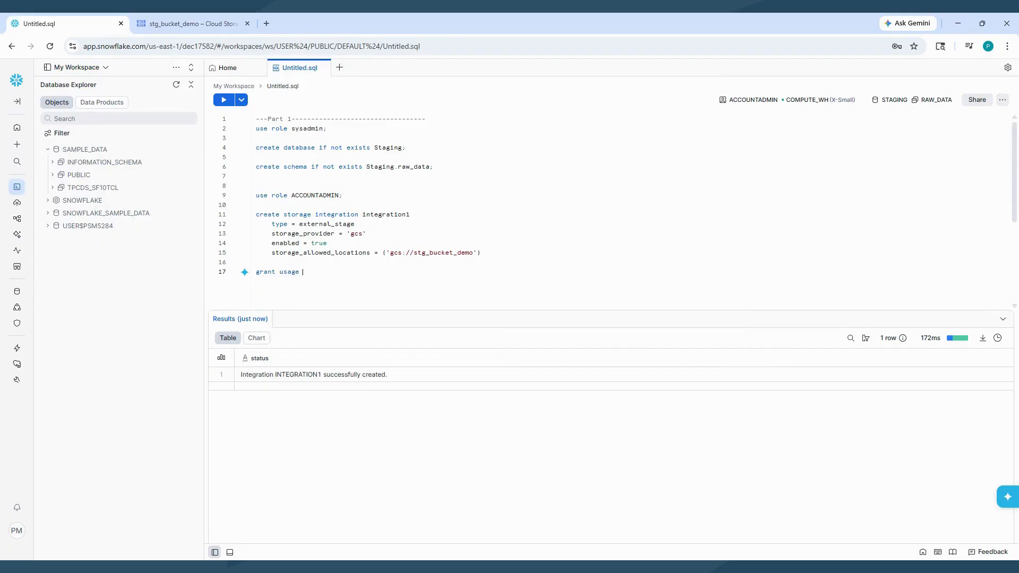
text(on inte)
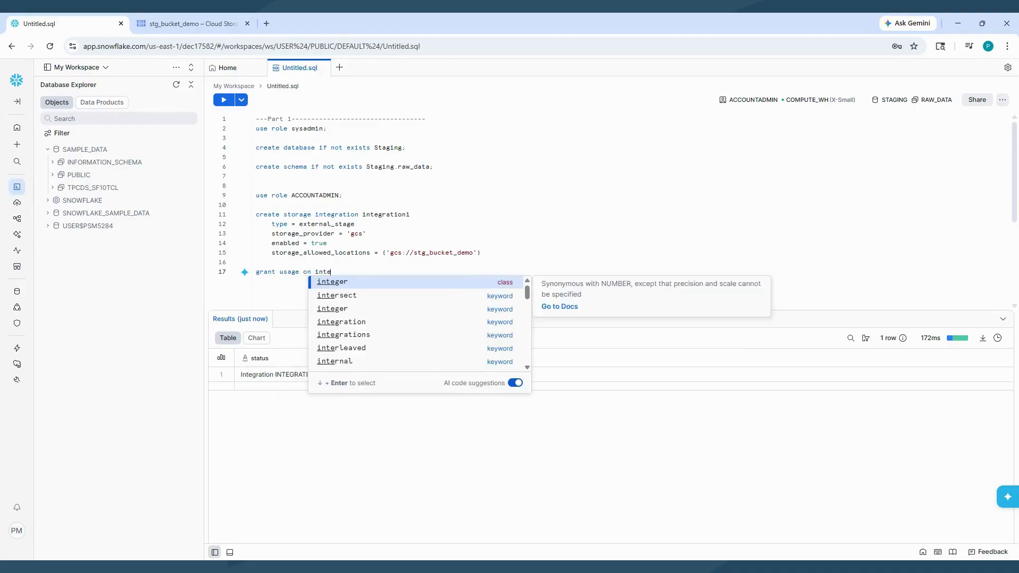
text(gration )
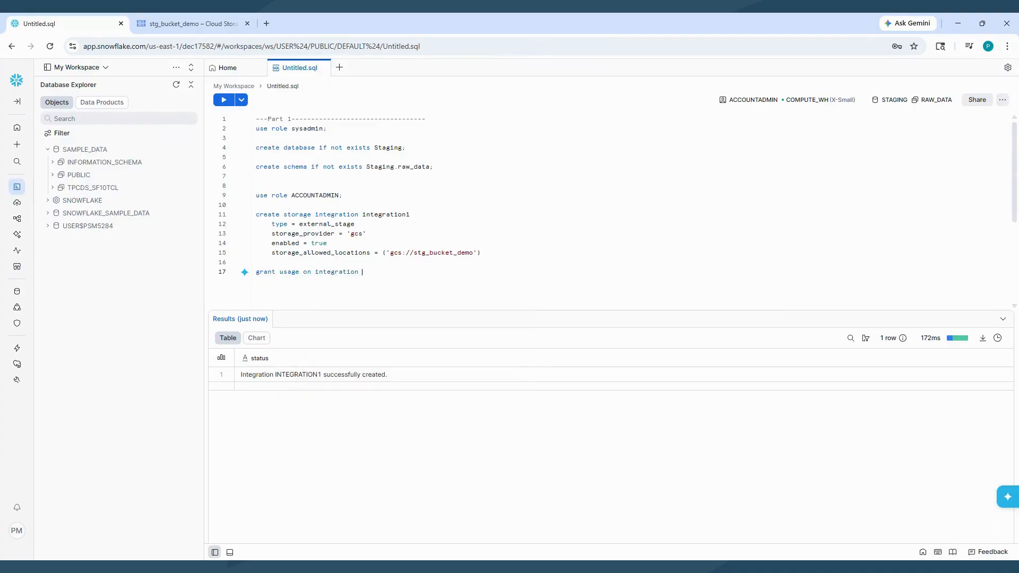
text(integration)
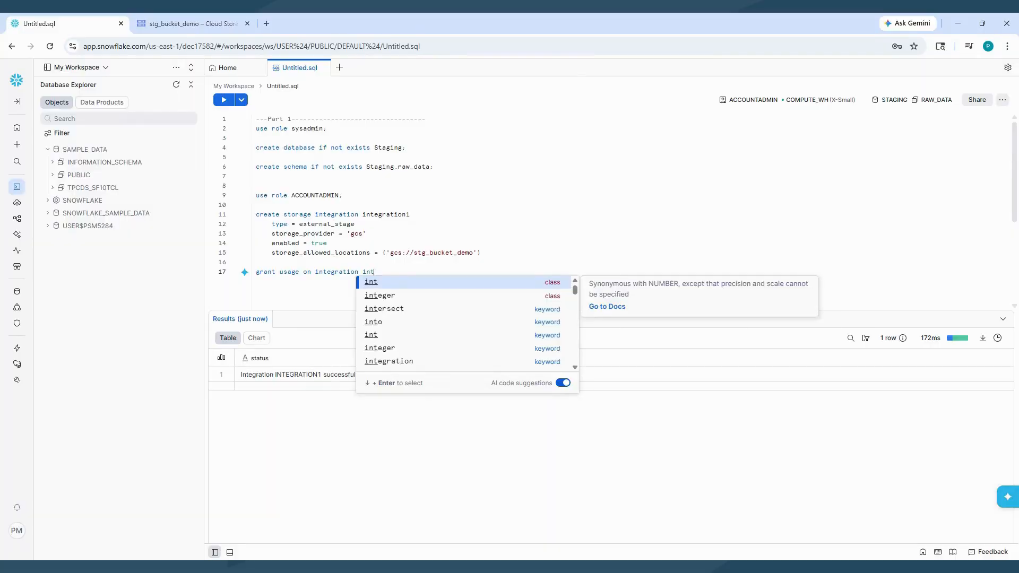
text(1)
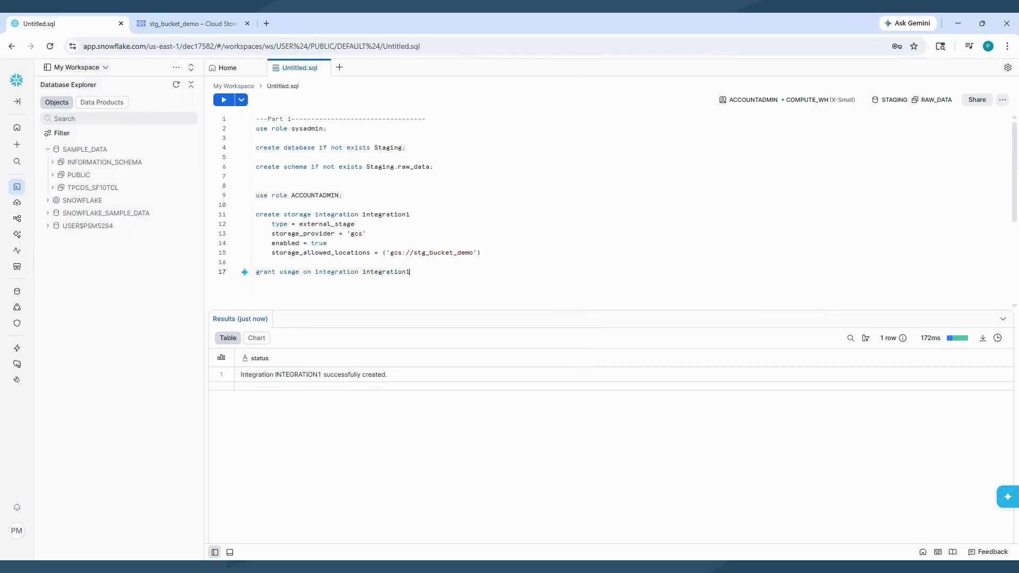
text( to t)
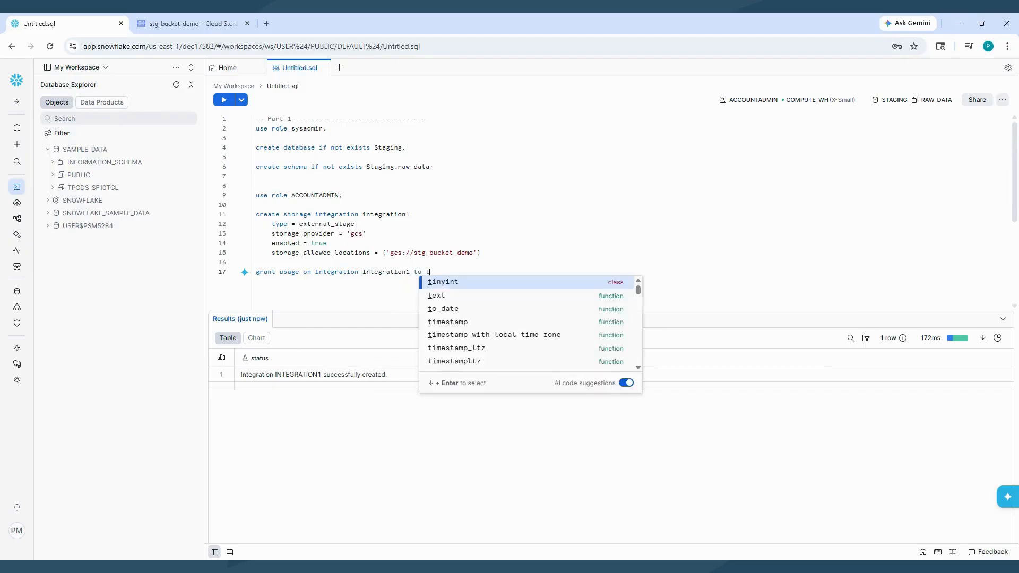
key(BackSpace)
text(role )
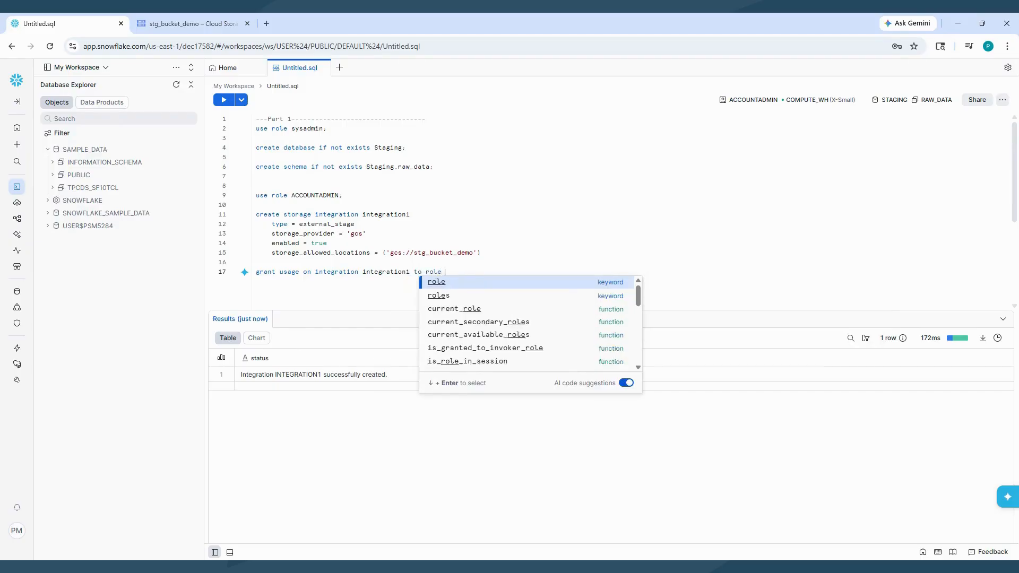
text(sysadmin;)
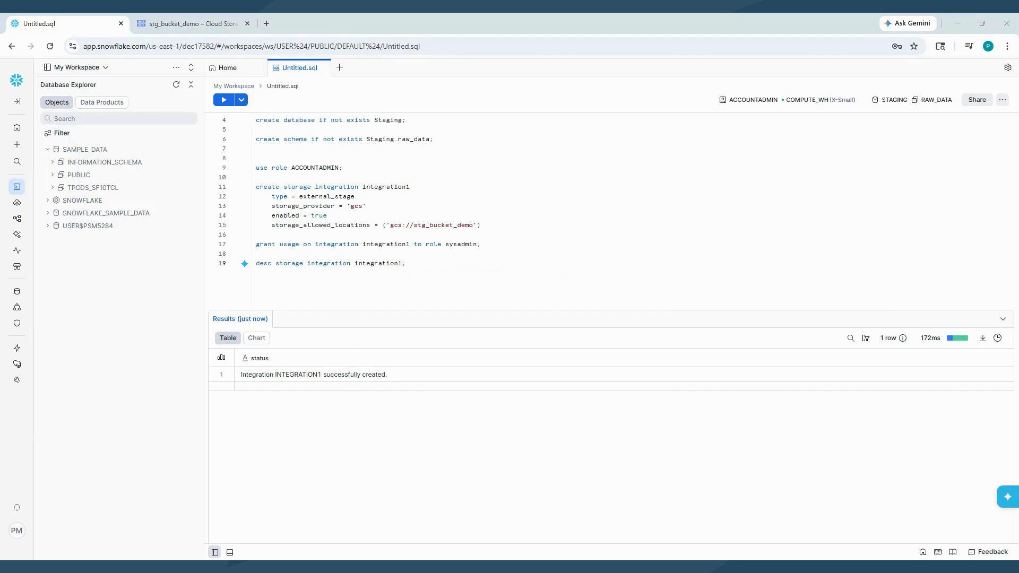
Below the desc statement, add the suggested query for the STORAGE_GCP_SERVICE_ACCOUNT property and run it together with the grant and desc statements
click(407, 263)
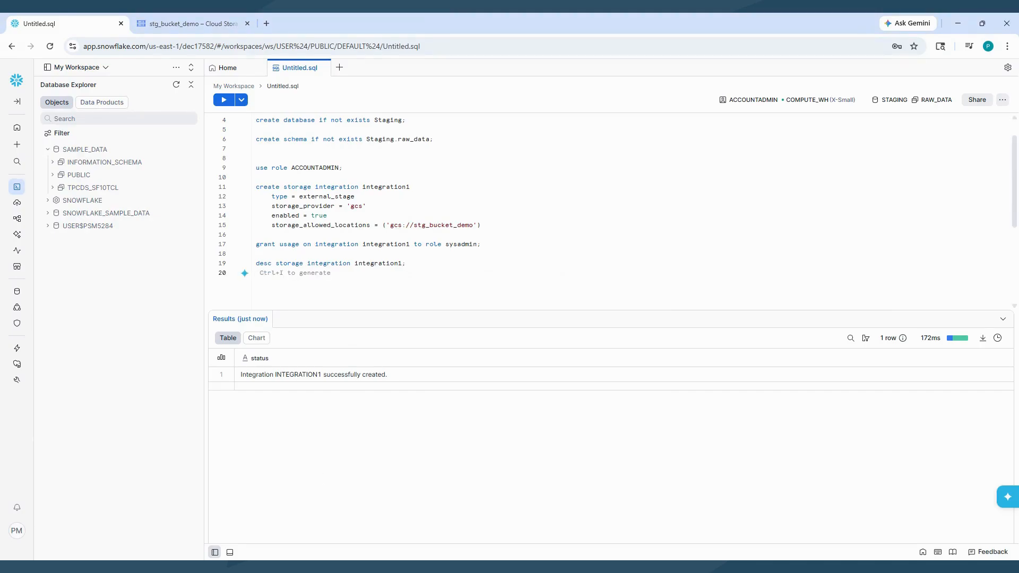
key(Tab)
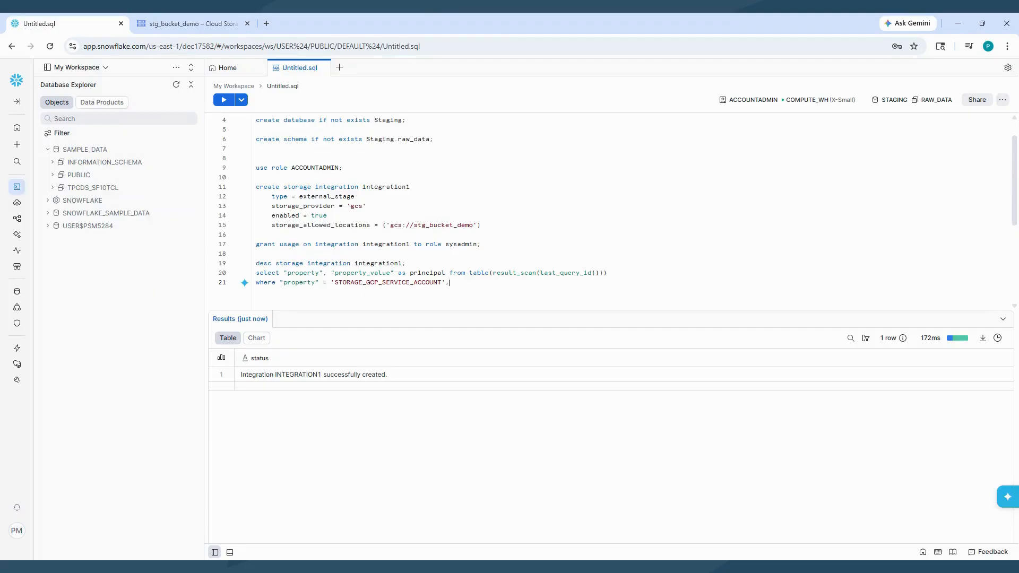
drag(449, 283, 256, 245)
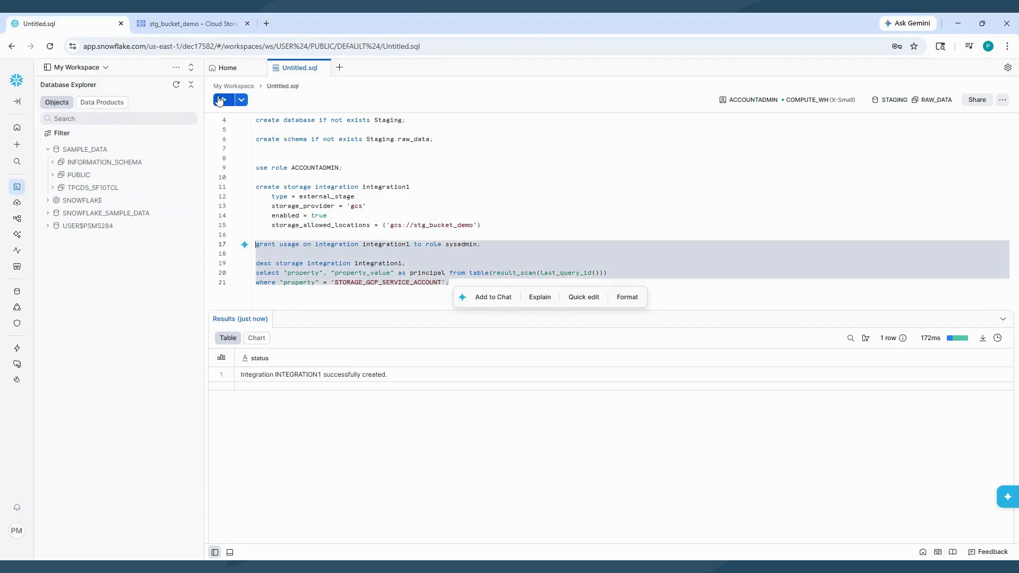
click(221, 99)
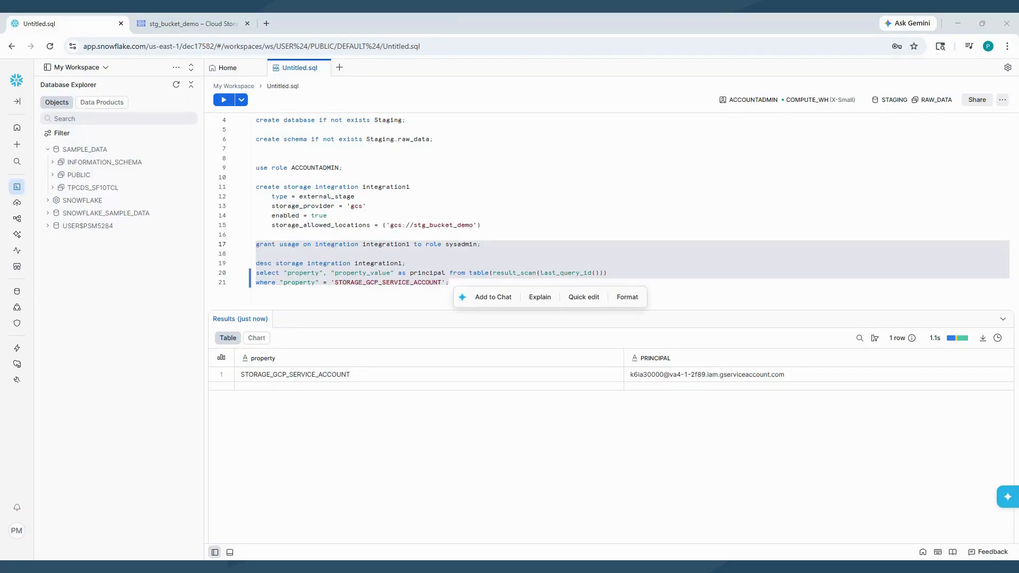
Switch to the Google Cloud console, go to the IAM Roles page and start creating a custom role
click(199, 20)
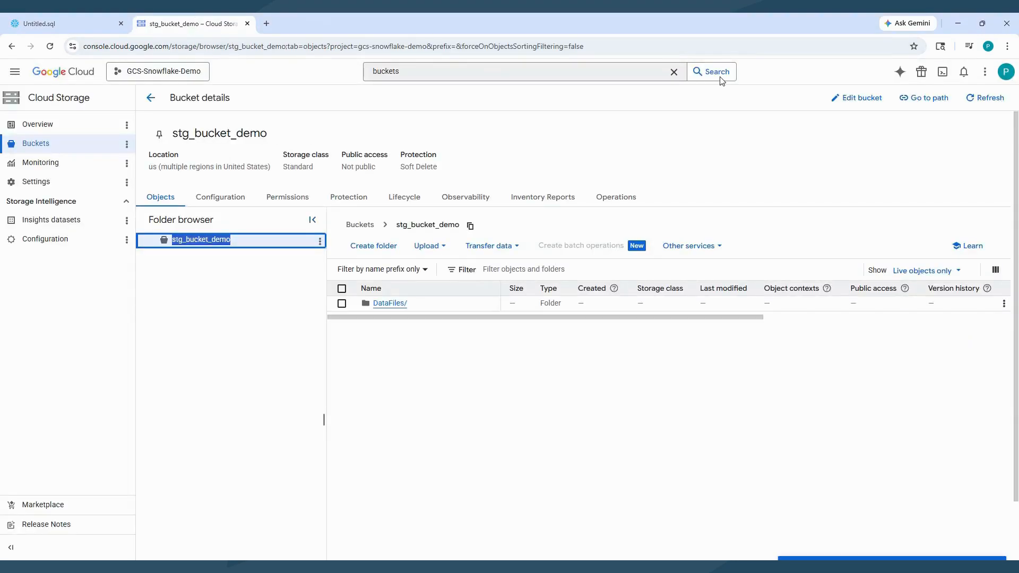
click(674, 72)
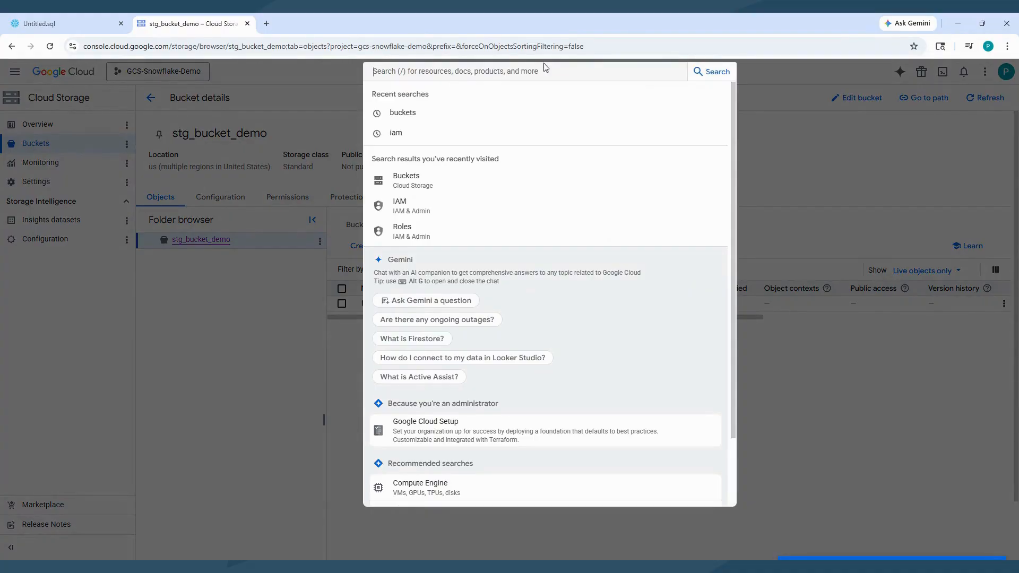
click(416, 209)
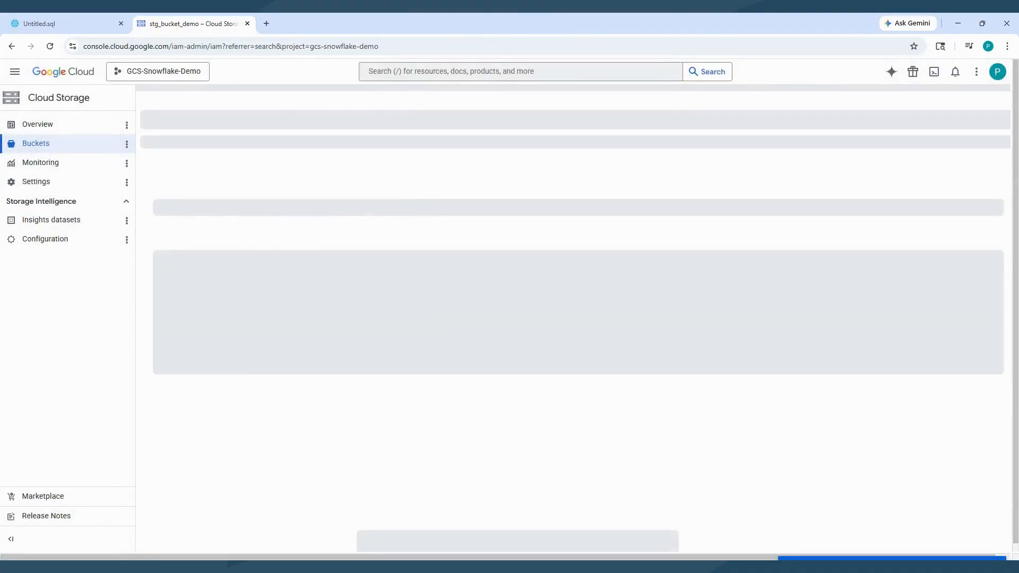
click(405, 72)
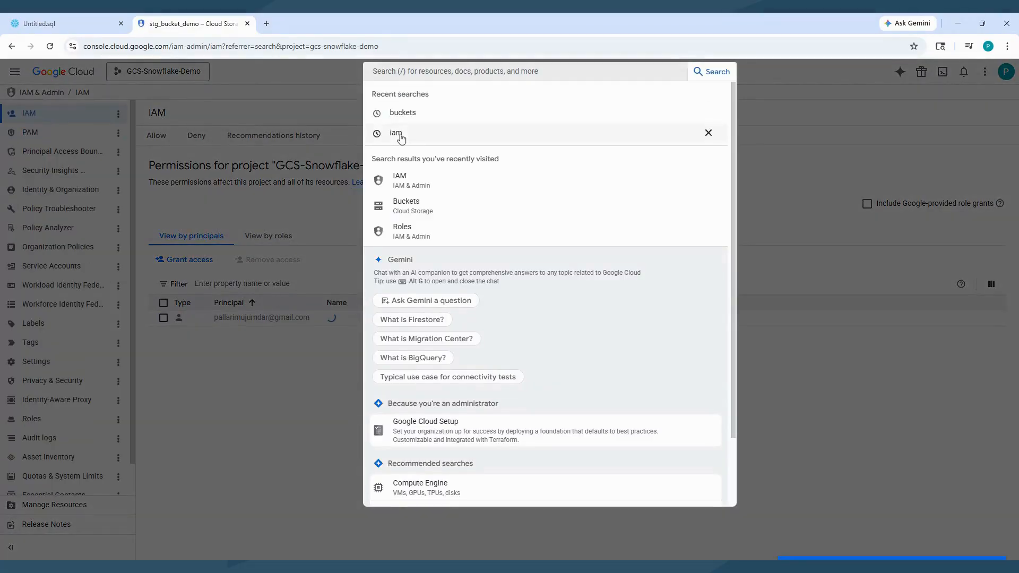
click(231, 456)
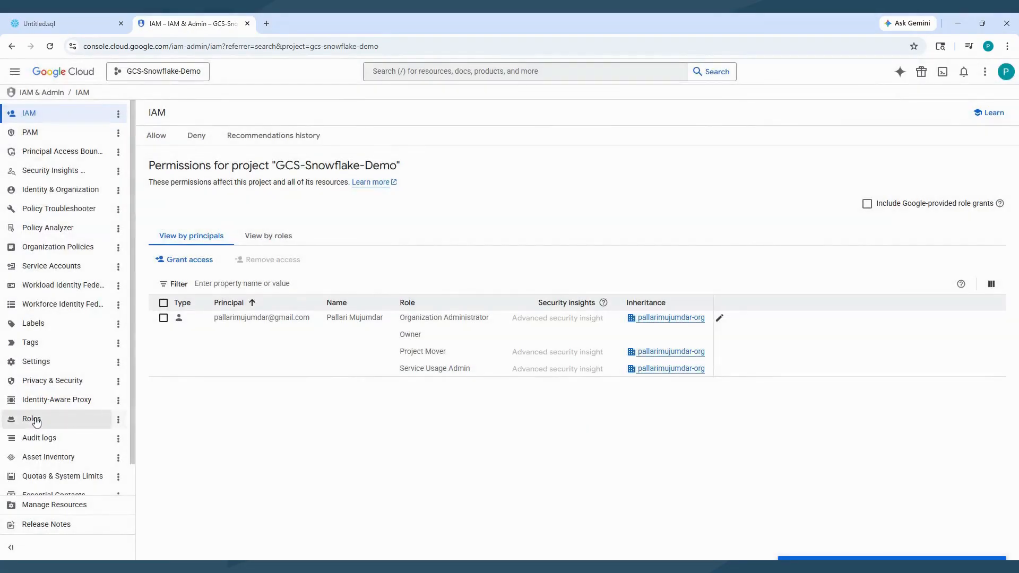
click(33, 420)
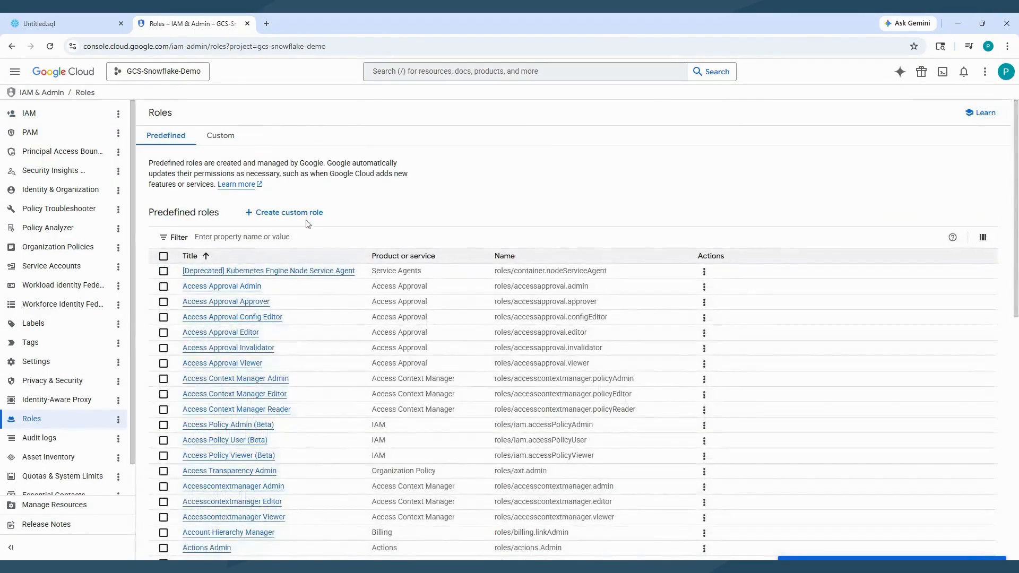
click(270, 213)
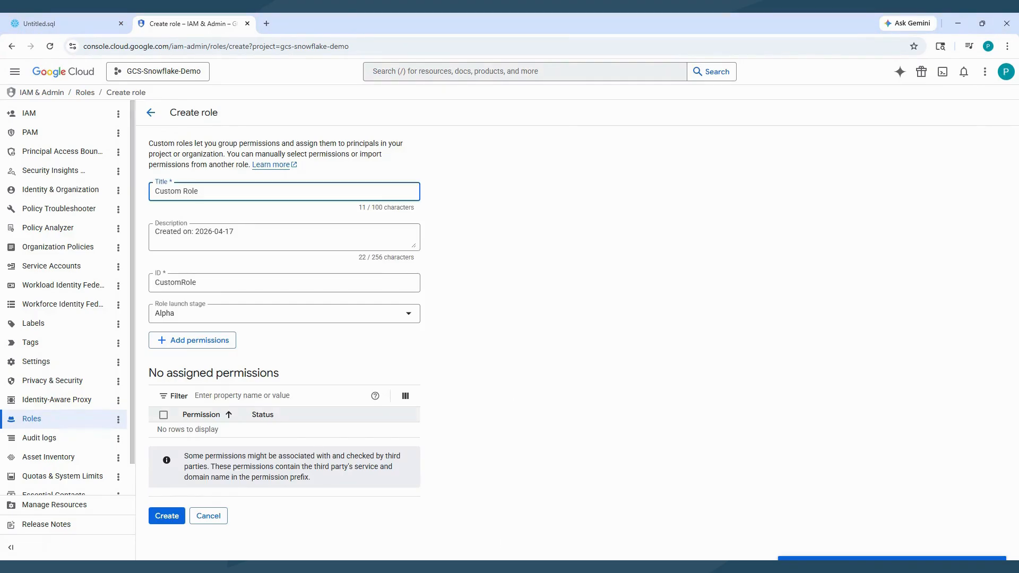
Title the custom role "snowpipe_role" and replace its description with "used to connect to snowflake"
key(ctrl+a)
key(BackSpace)
text(snowpipe_role)
key(Tab)
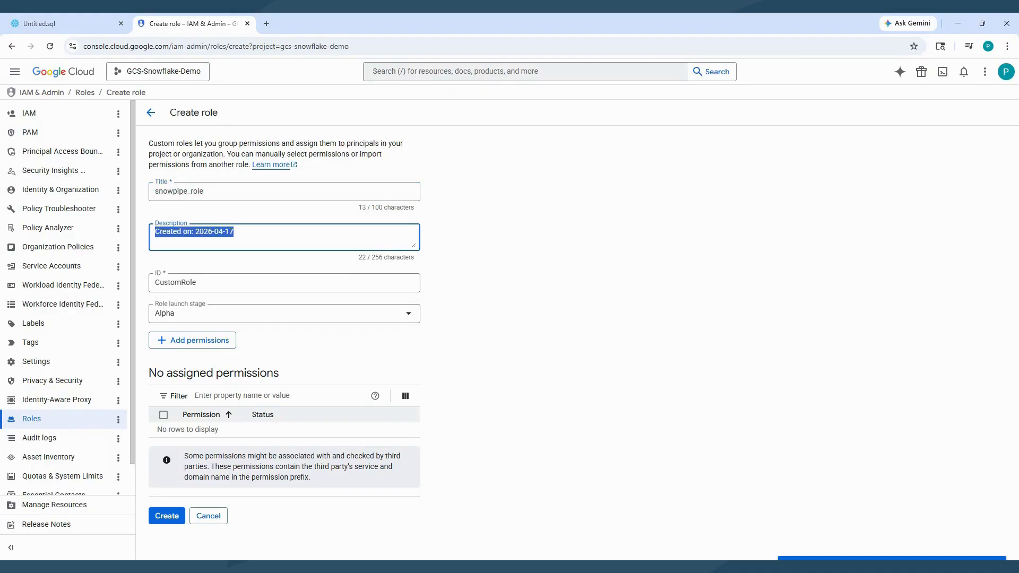
text(used )
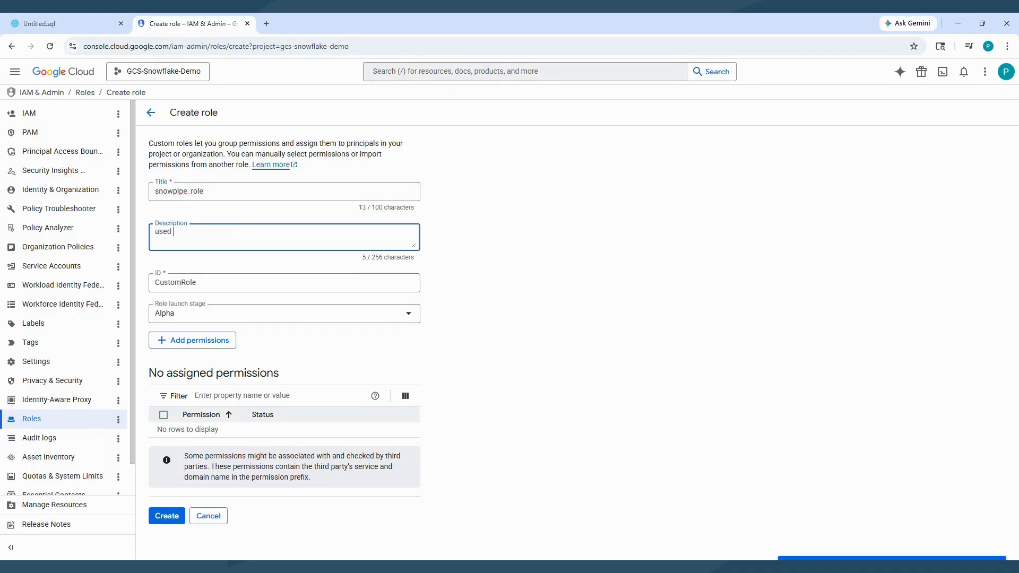
text(to connect to snowflake)
Start adding permissions to the role, filter them by storage.buckets.get and select the storage.buckets.get permission
click(185, 343)
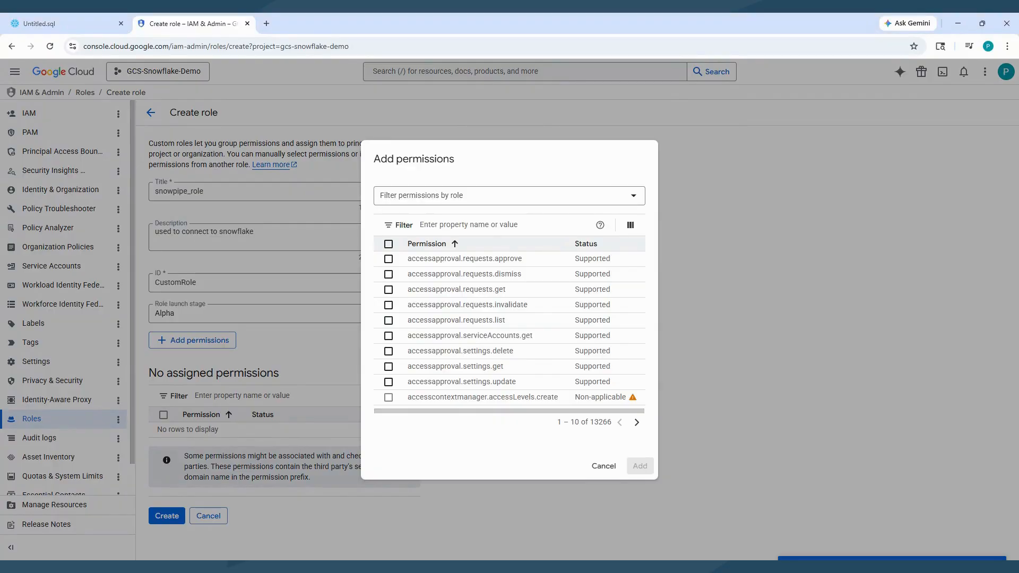
click(469, 225)
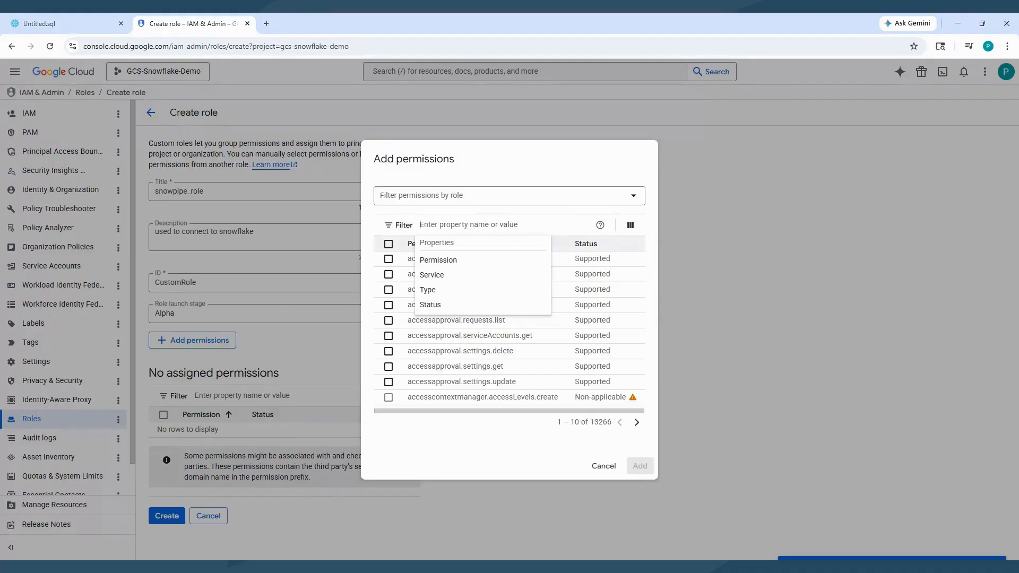
text(storage.buckets.get)
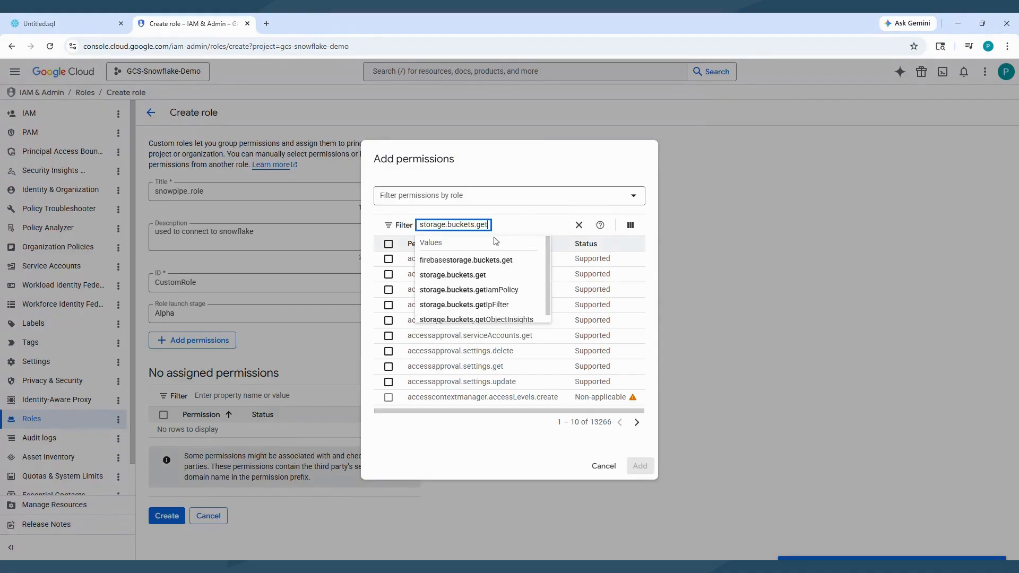
key(Return)
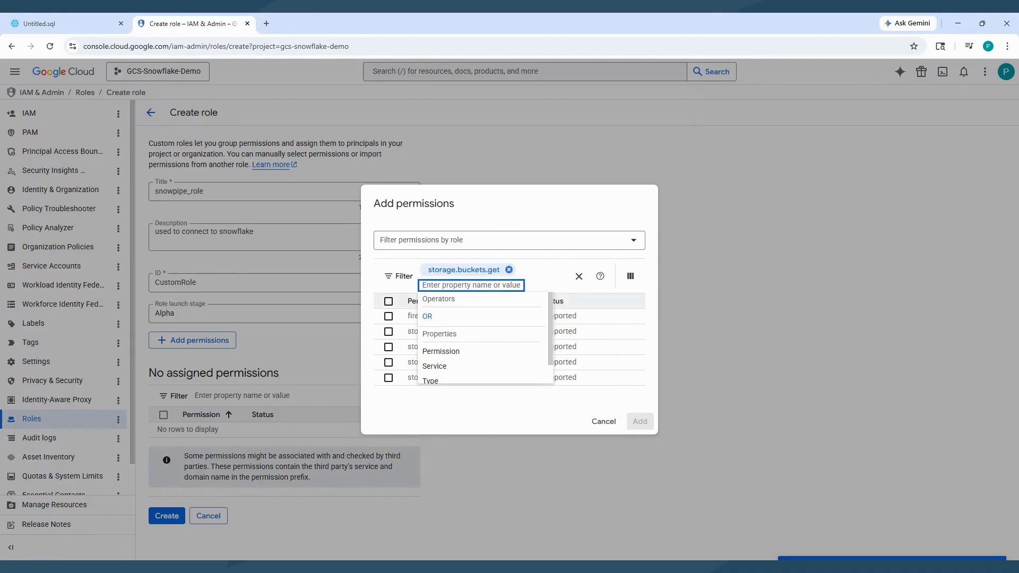
click(516, 285)
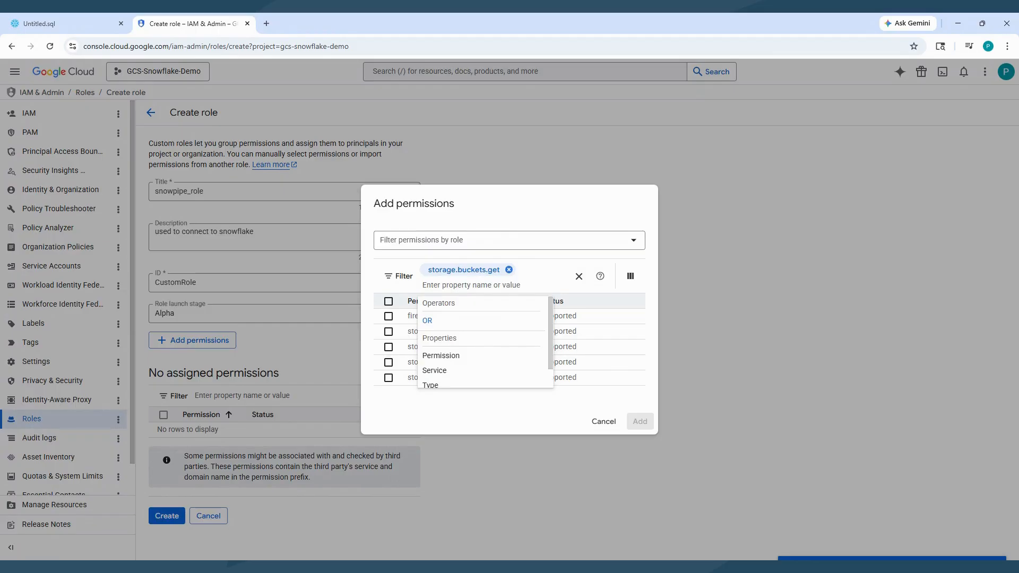
click(577, 209)
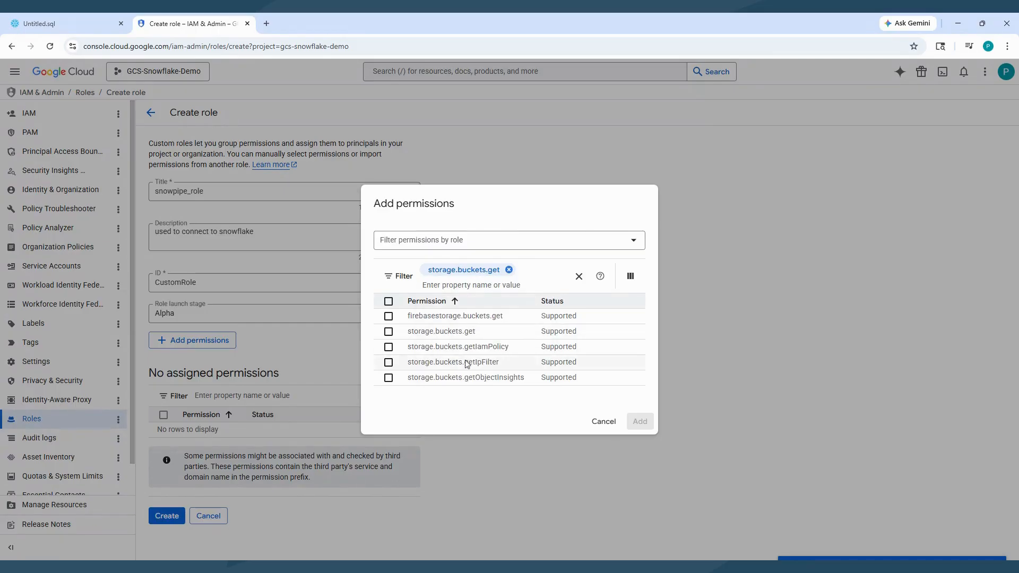
click(388, 331)
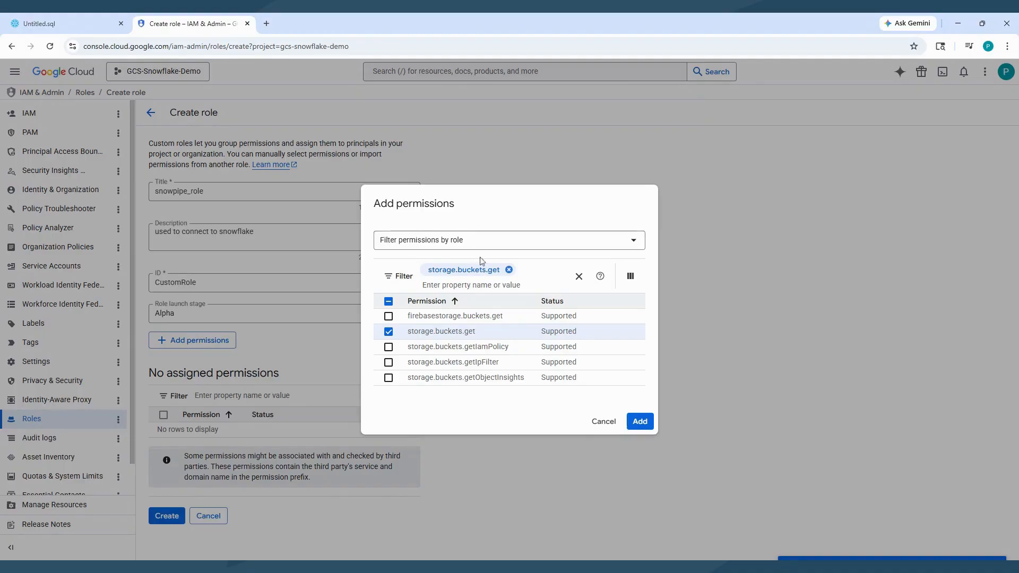
Clear the storage.buckets.get filter and try to filter the permissions by storage.object.get
click(510, 272)
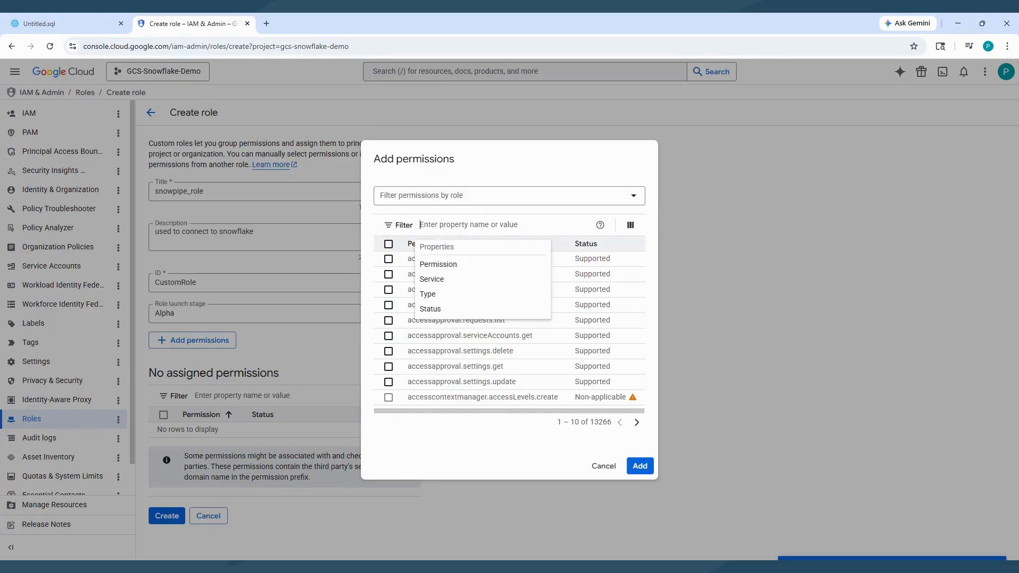
text(stora)
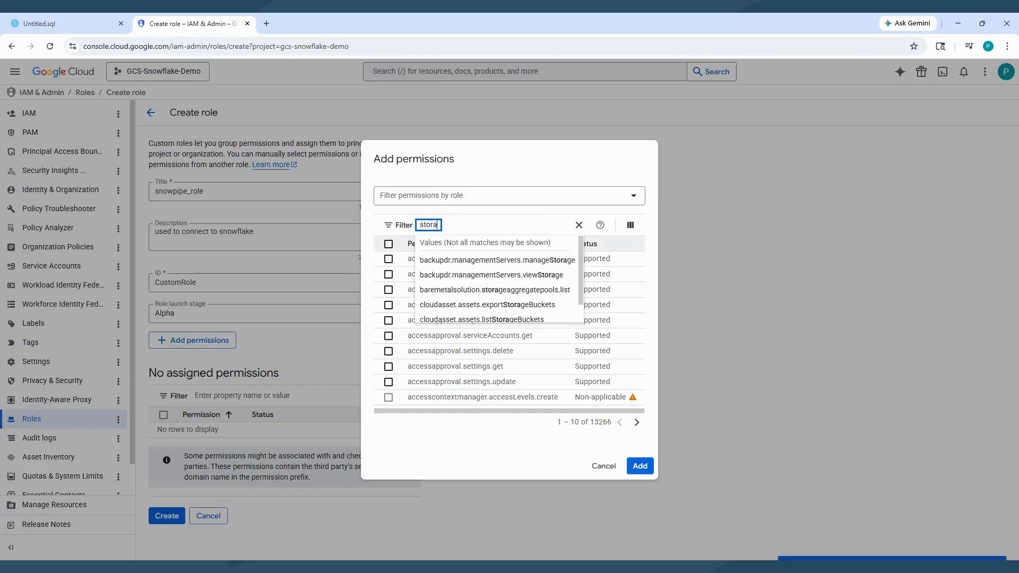
text(ge.)
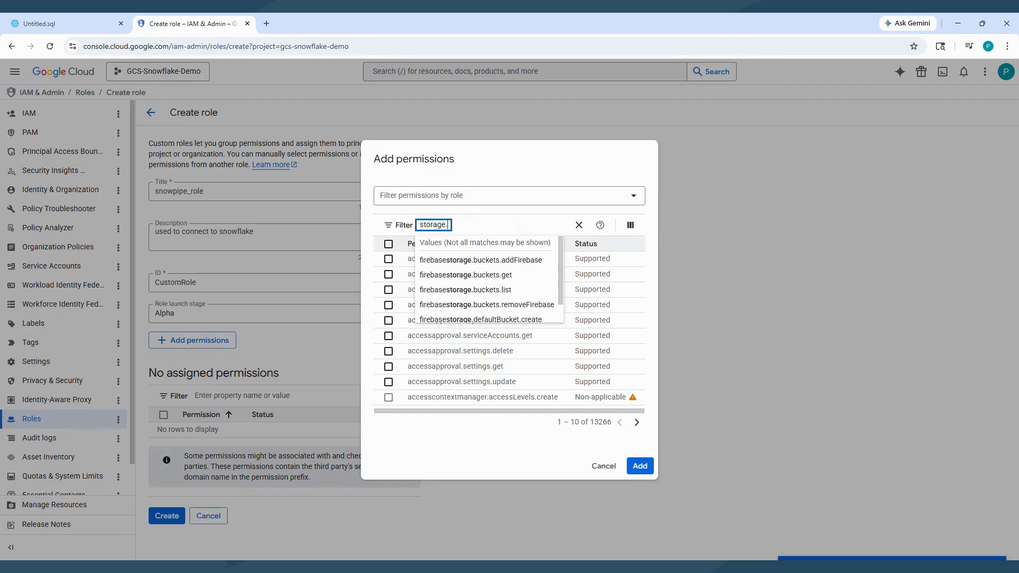
text(object)
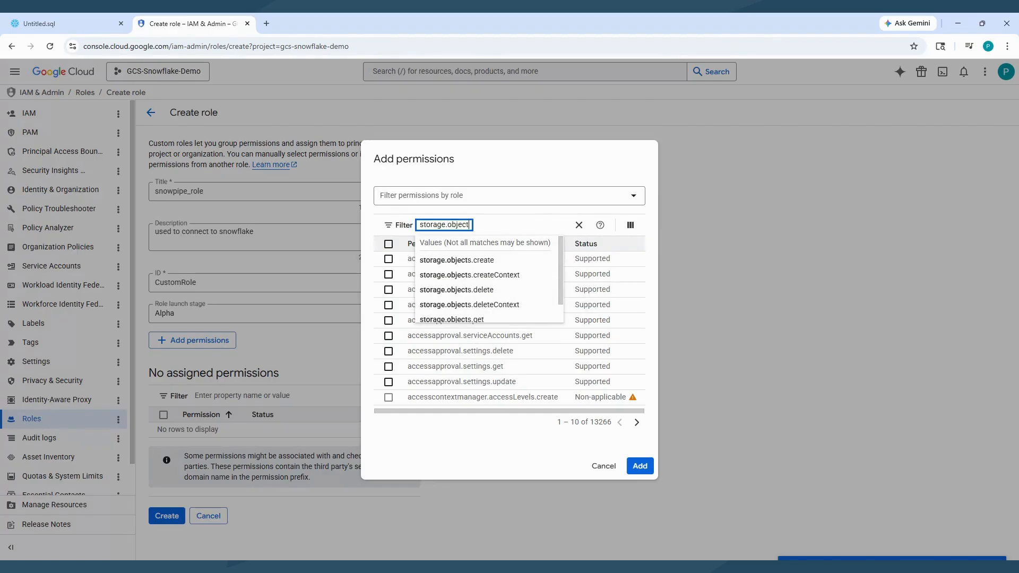
text(.get)
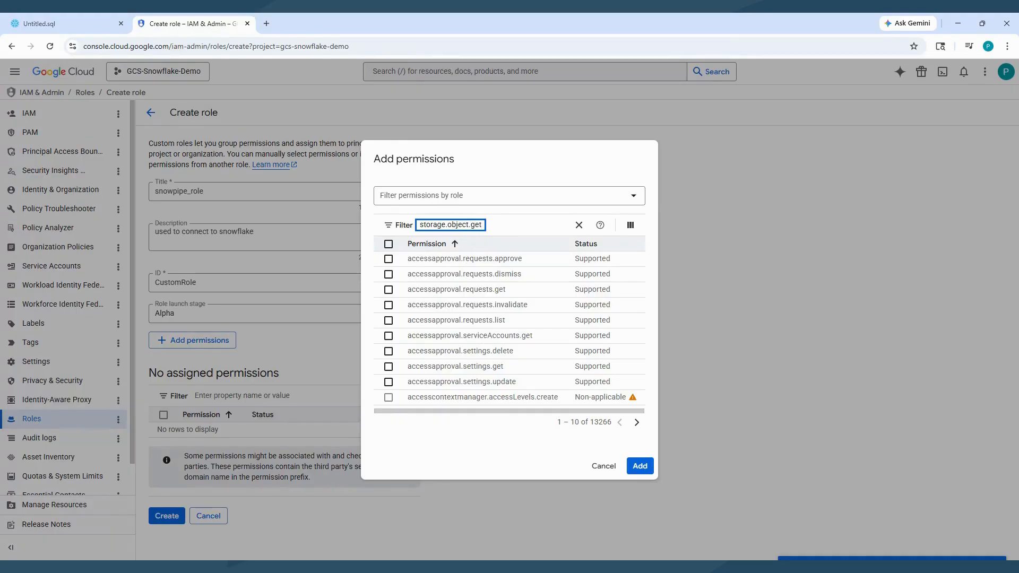
key(Return)
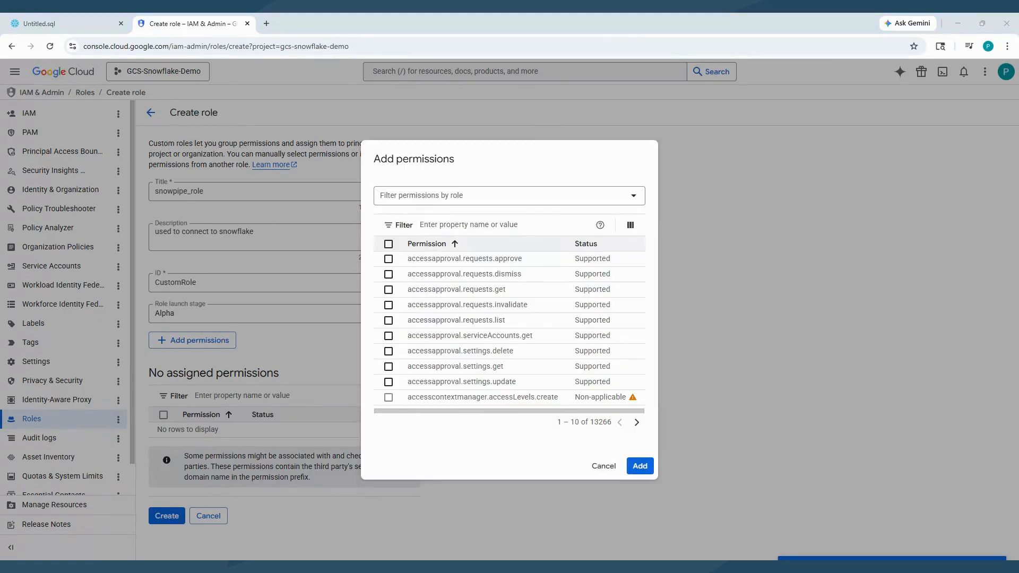
Filter the permissions by storage.objects.get, select the storage.objects.get permission and add the selected permissions to the role
click(469, 225)
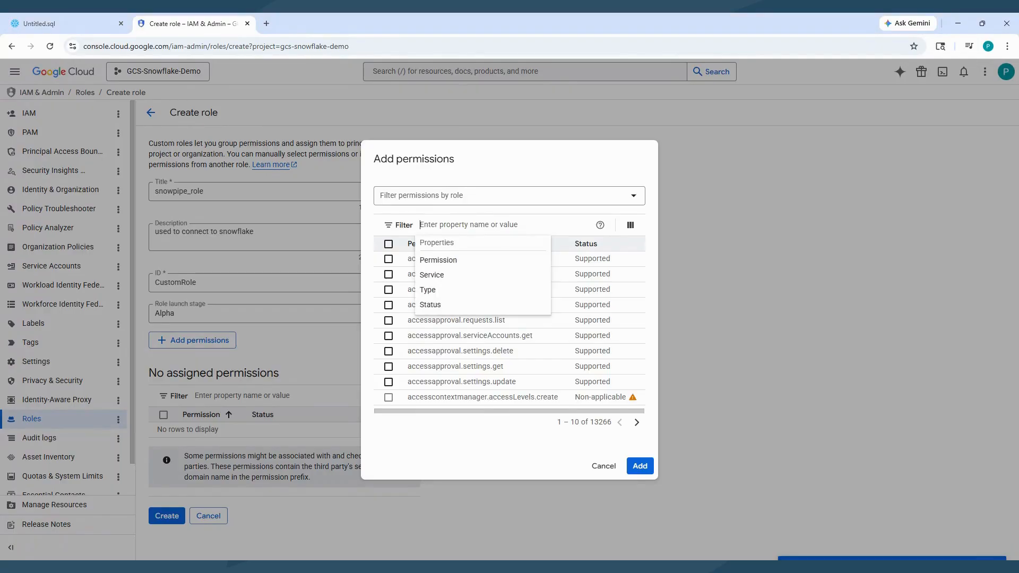
text(storage.objects.get)
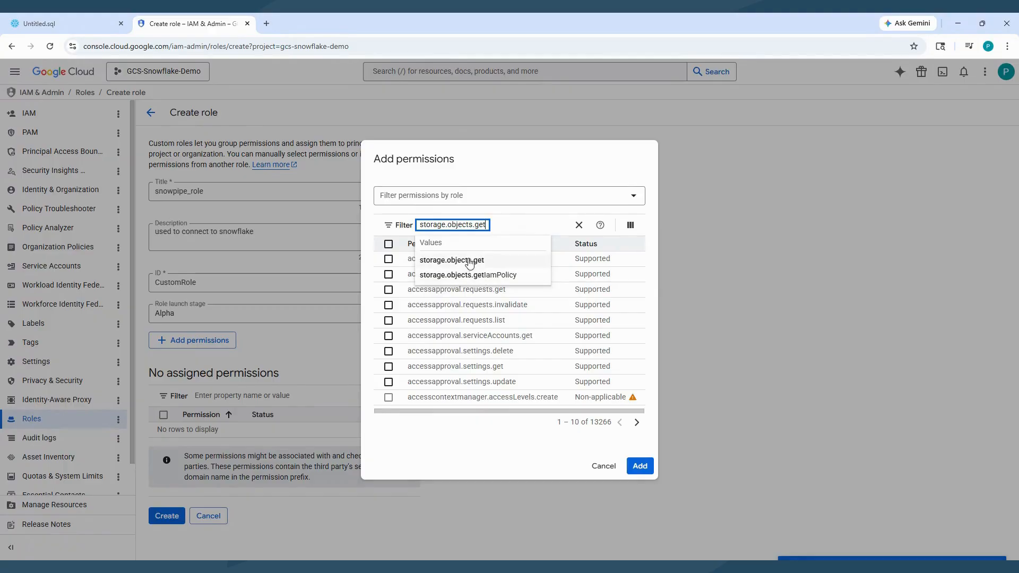
click(485, 259)
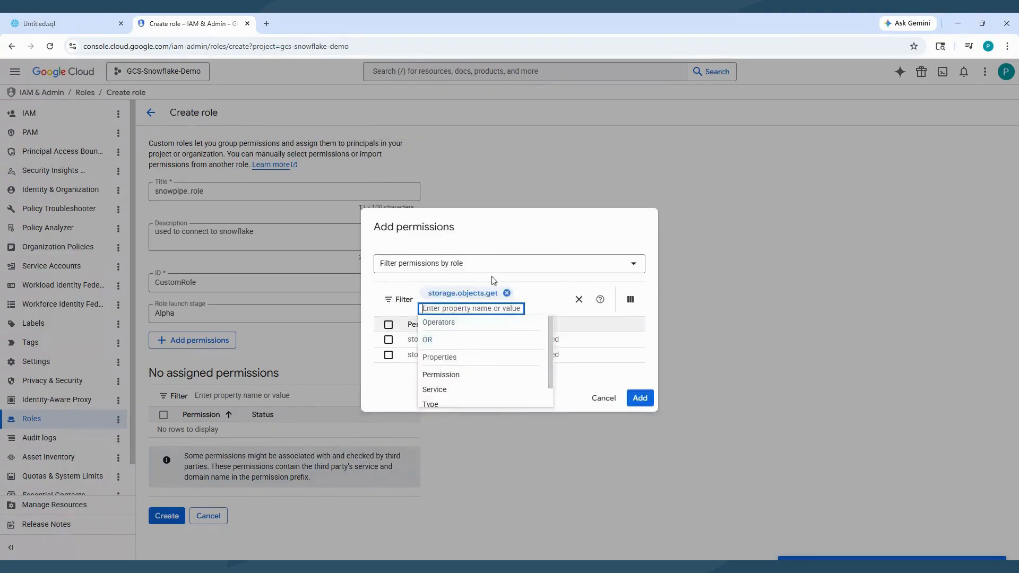
click(576, 350)
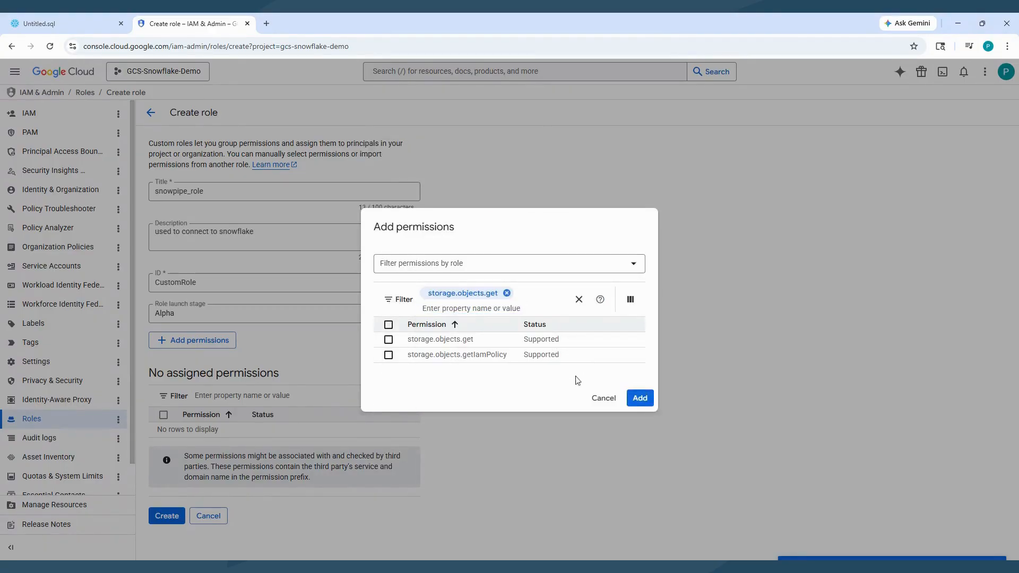
click(388, 340)
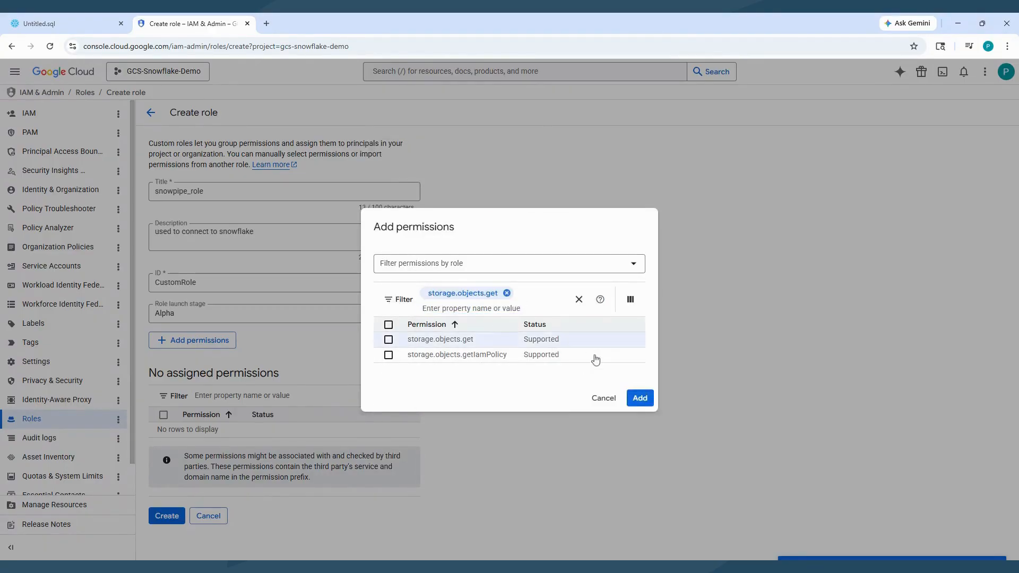
click(640, 399)
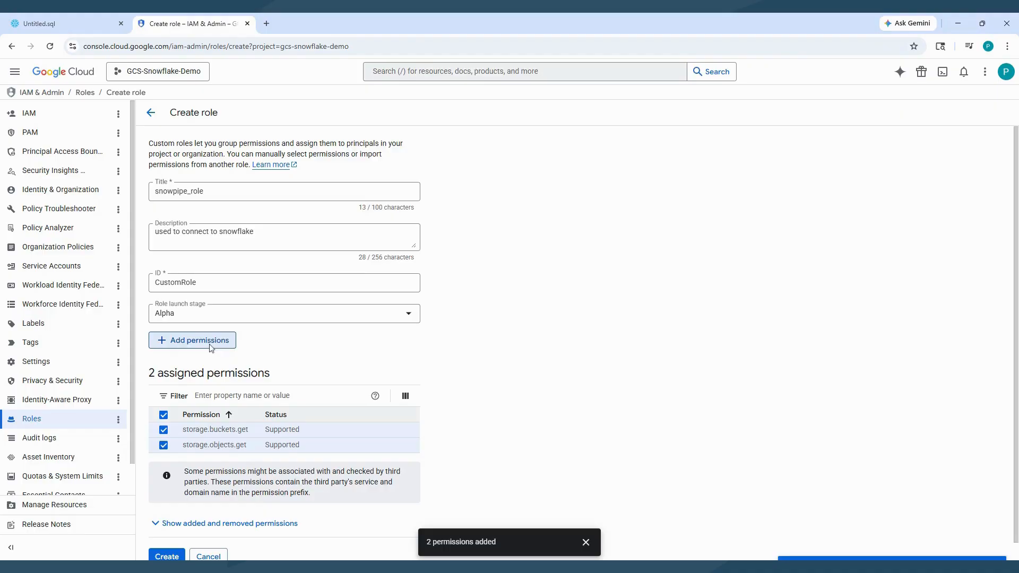
Add the storage.objects.list permission to snowpipe_role and create the role
click(172, 343)
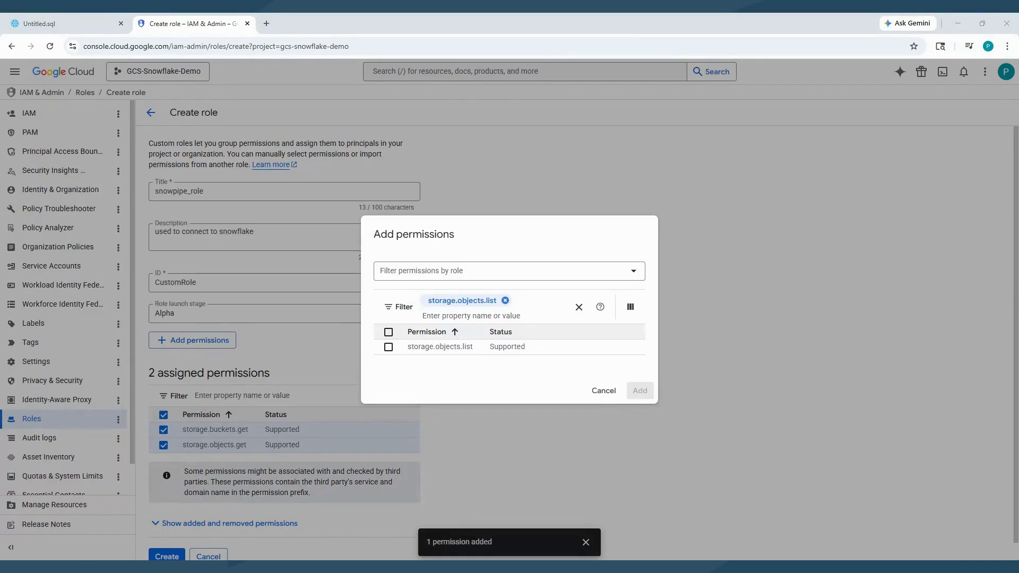
click(388, 349)
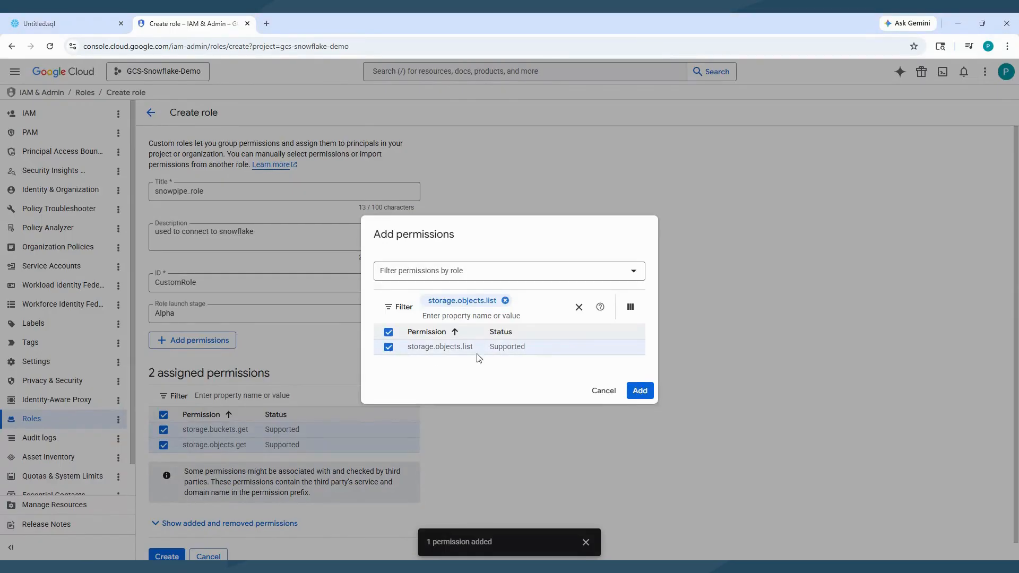
click(640, 392)
scroll(389, 418, down, 1)
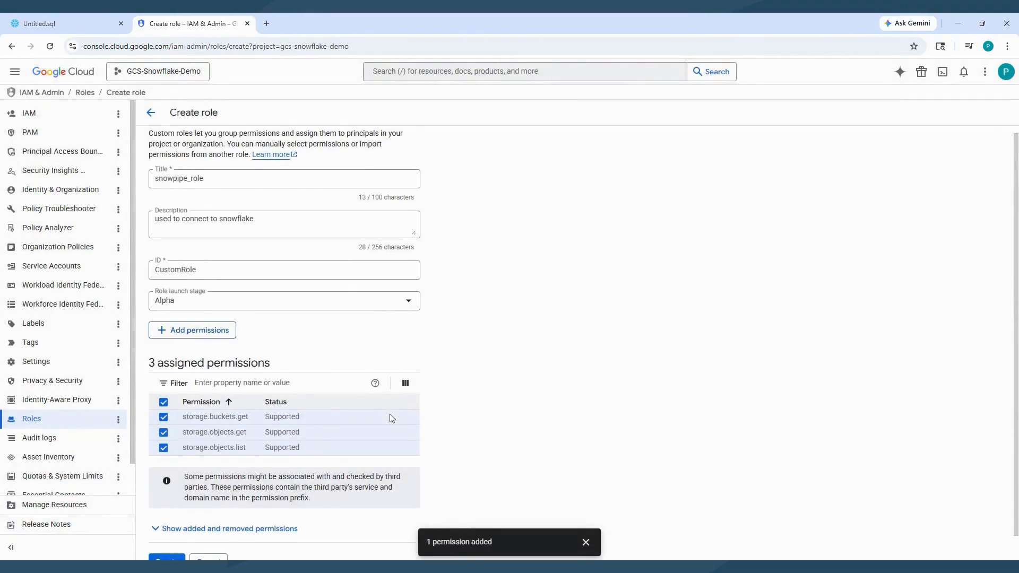
click(171, 540)
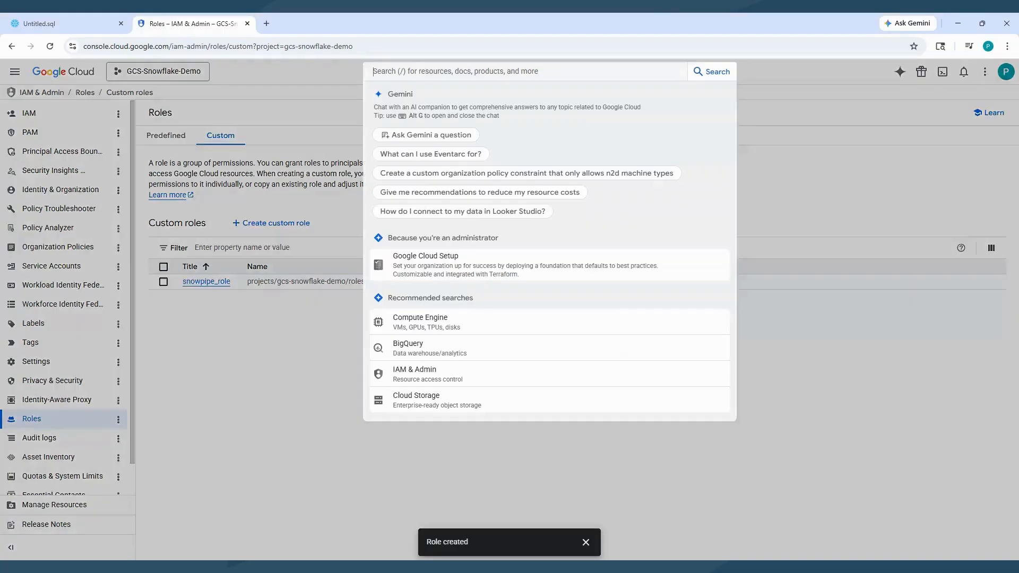
Go to the Cloud Storage Buckets page and start adding a new principal to the permissions of stg_bucket_demo
click(412, 71)
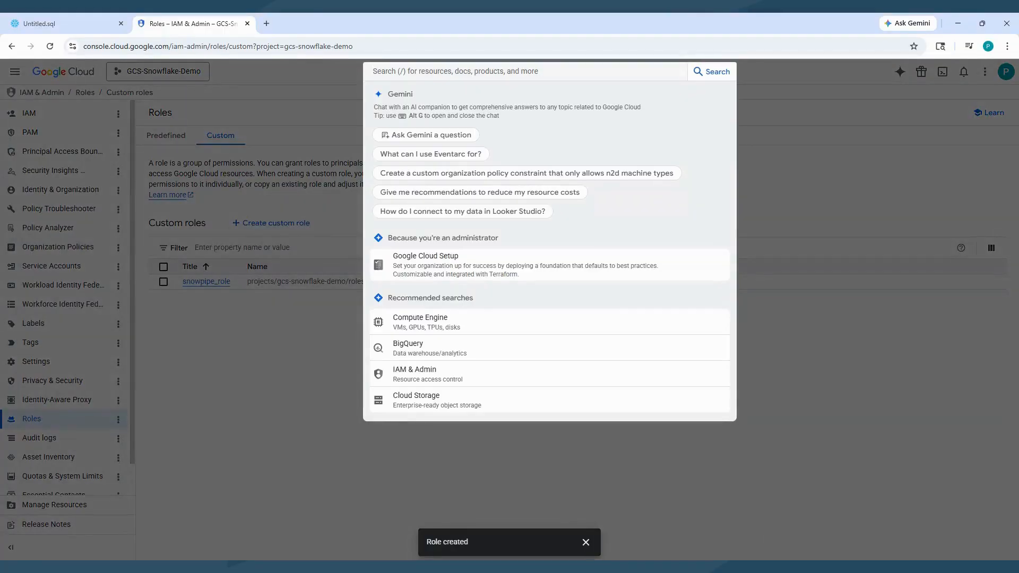
text(buckets)
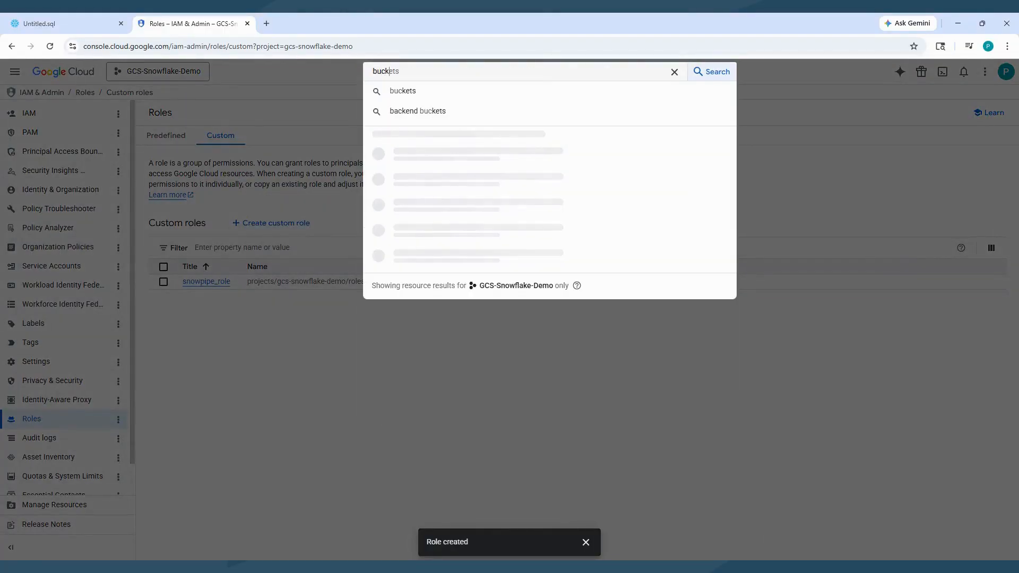
click(413, 157)
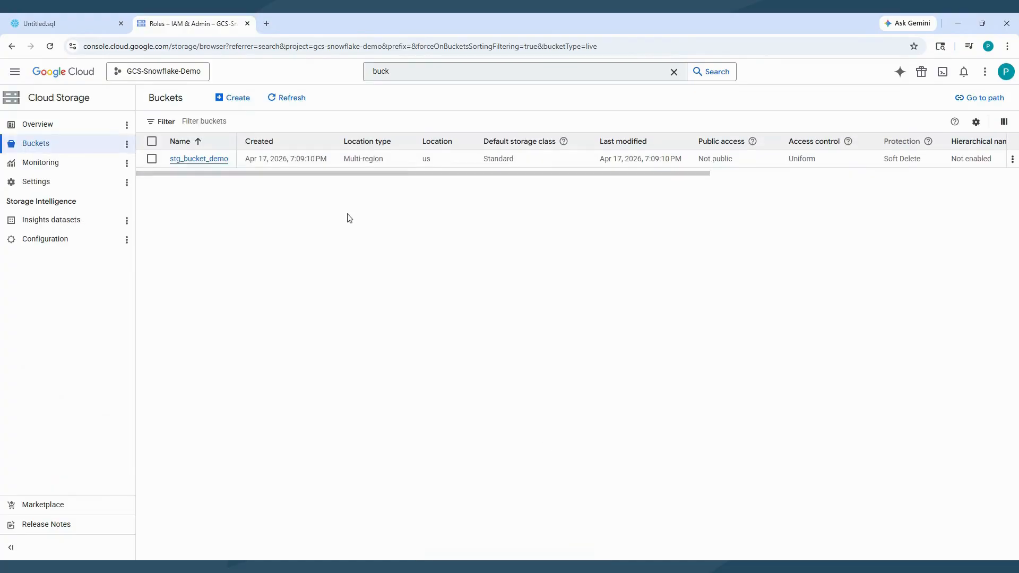
click(152, 158)
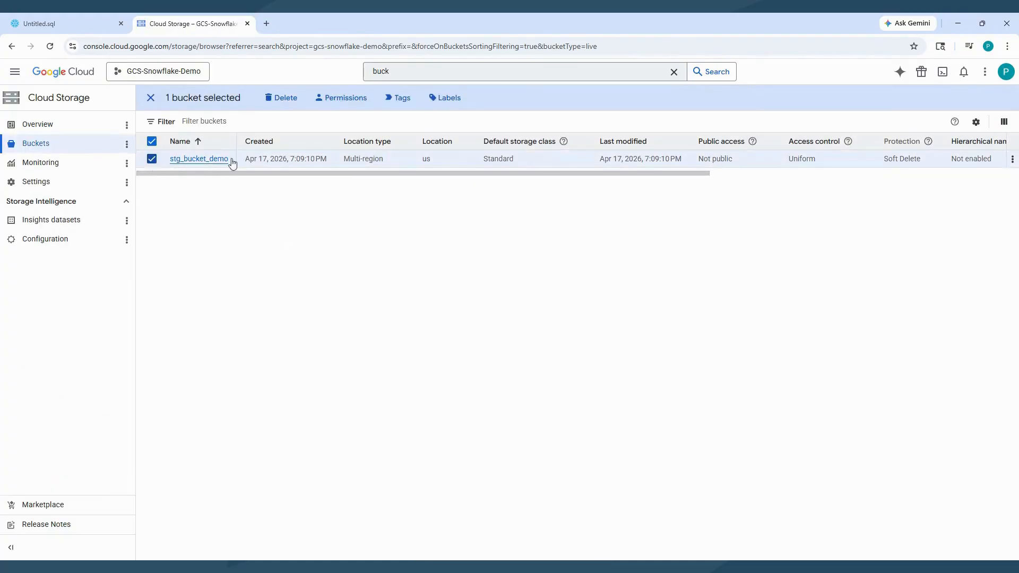
click(343, 99)
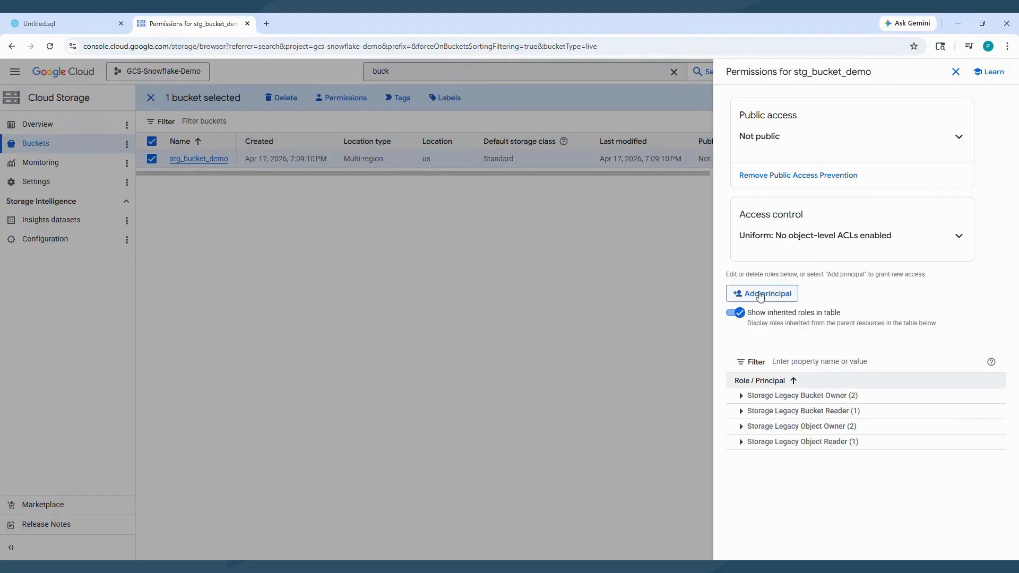
click(761, 299)
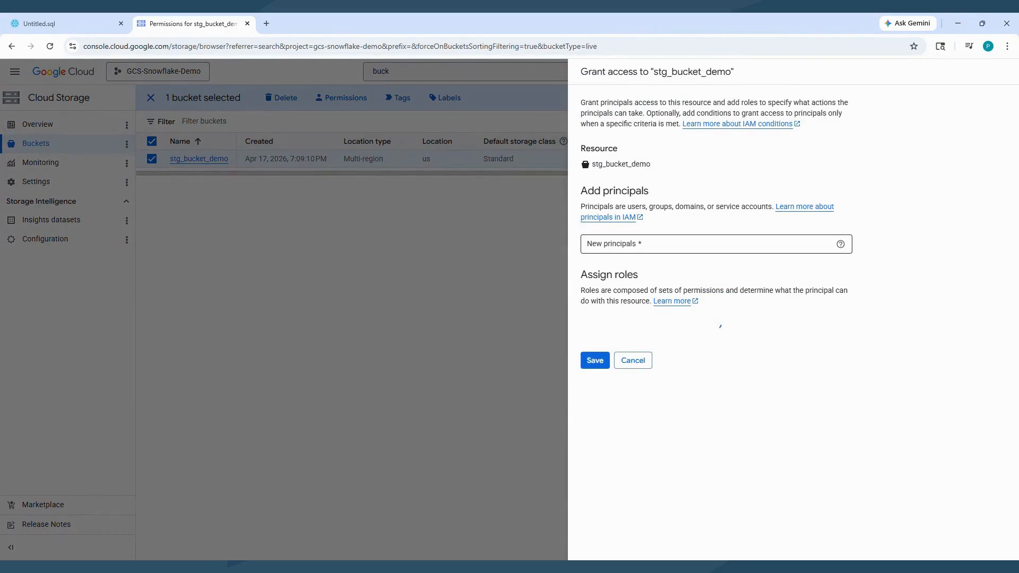
Copy the PRINCIPAL service account address from the Snowflake query results and enter it as the new principal in Google Cloud
click(62, 23)
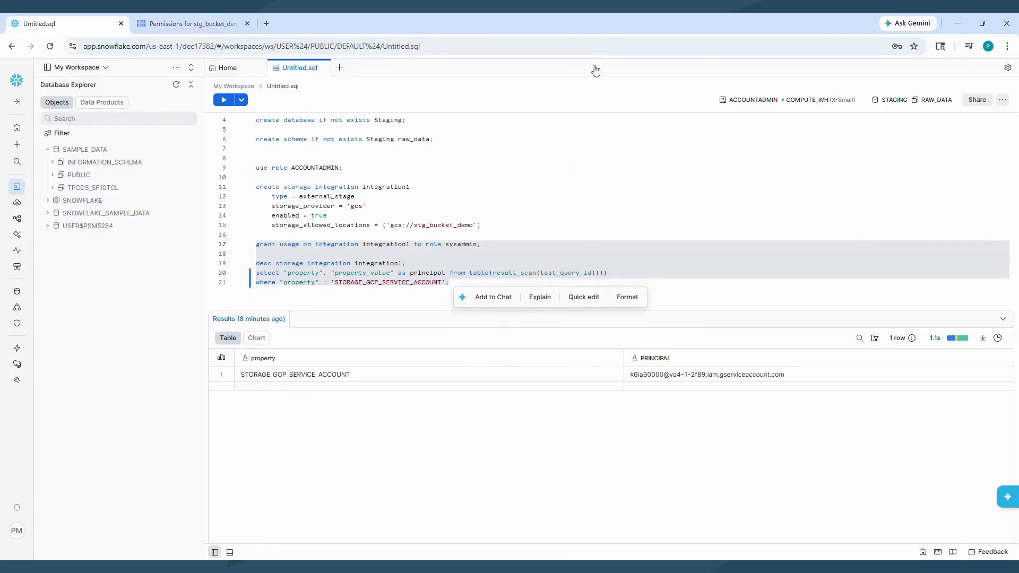
click(960, 378)
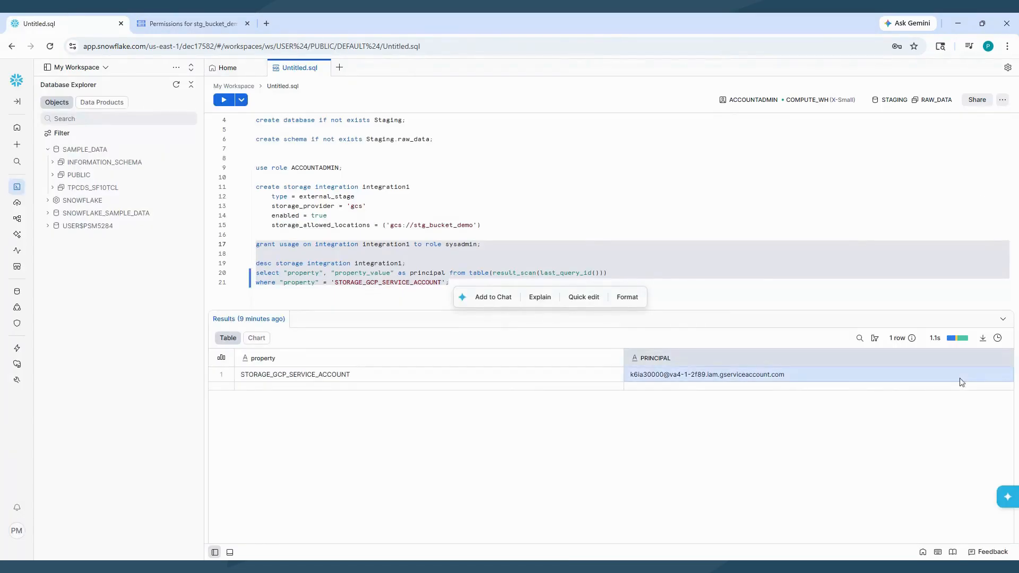
click(742, 375)
click(982, 360)
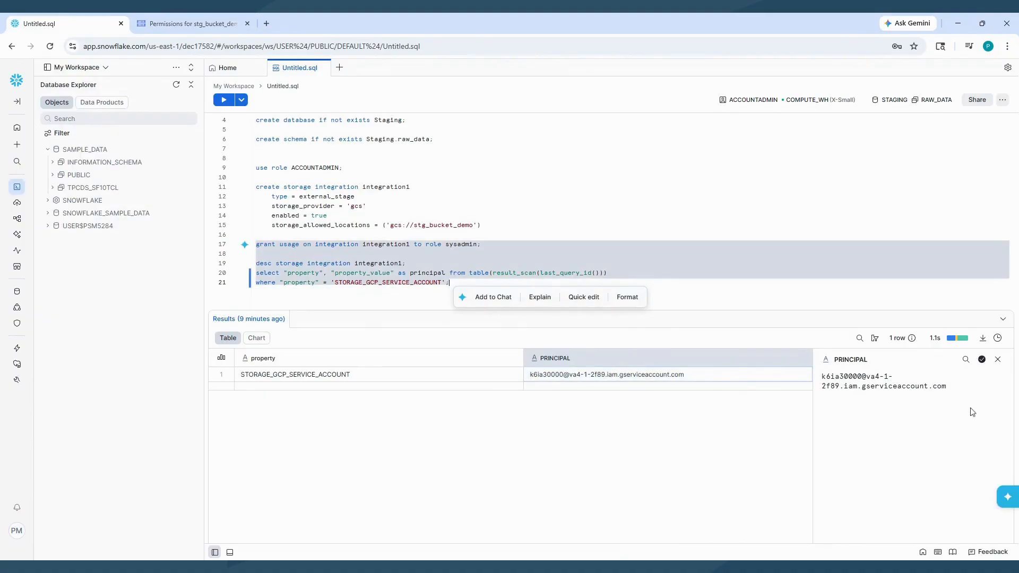
click(178, 23)
click(687, 244)
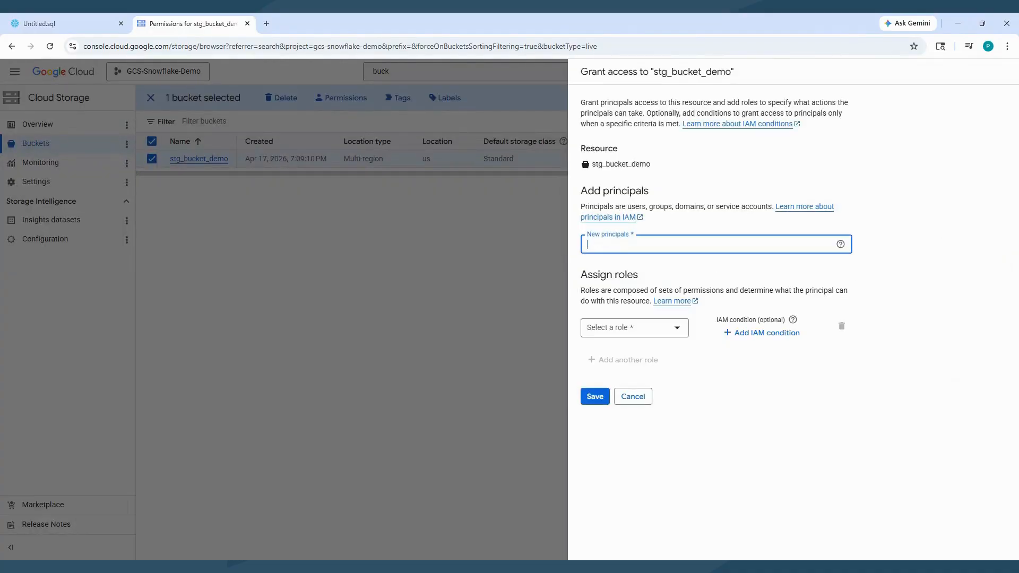
key(ctrl+v)
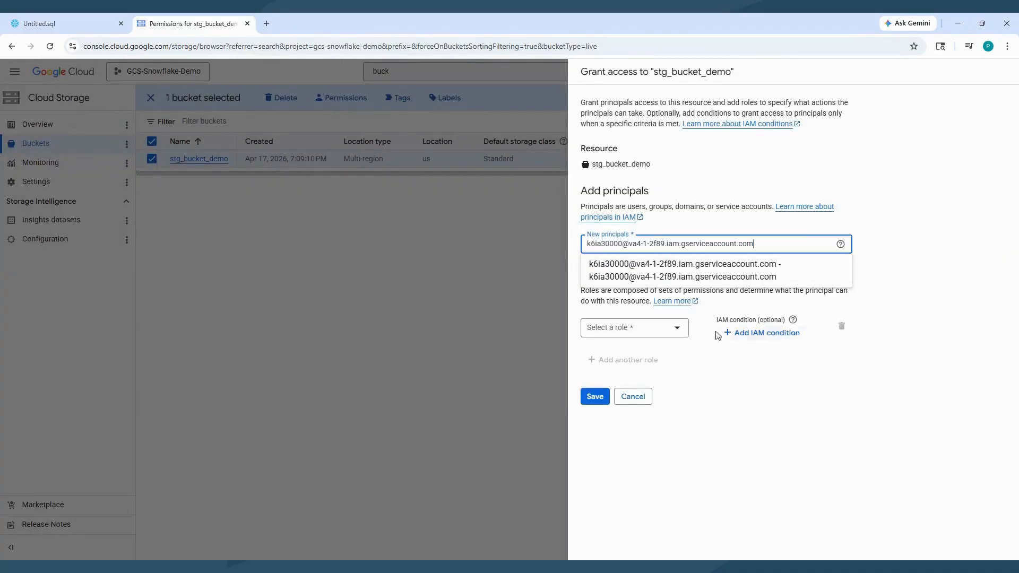
key(Return)
Assign the custom role snowpipe_role to the new principal, save the access grant and close the bucket's permissions
click(614, 329)
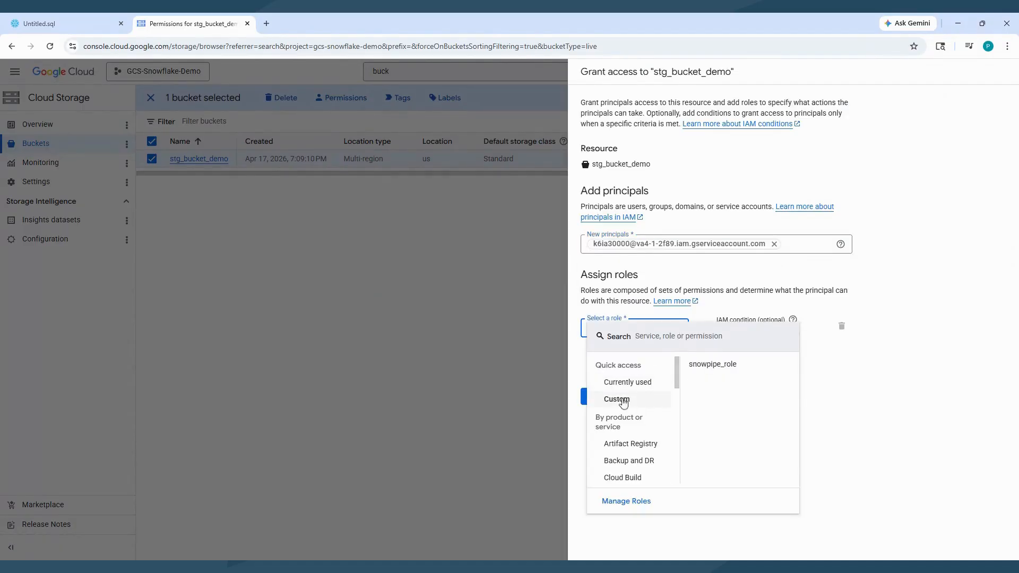
click(627, 402)
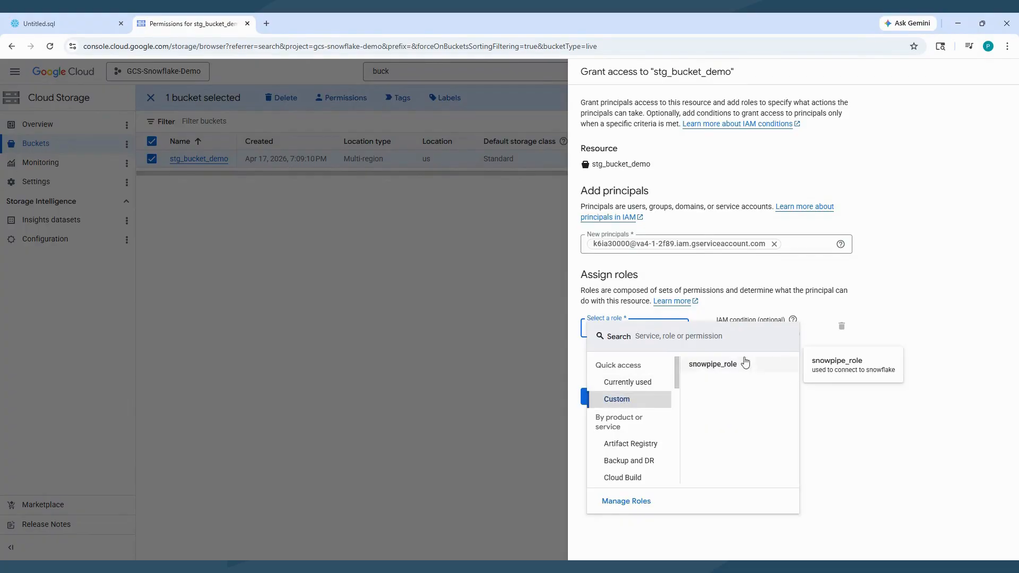
click(726, 364)
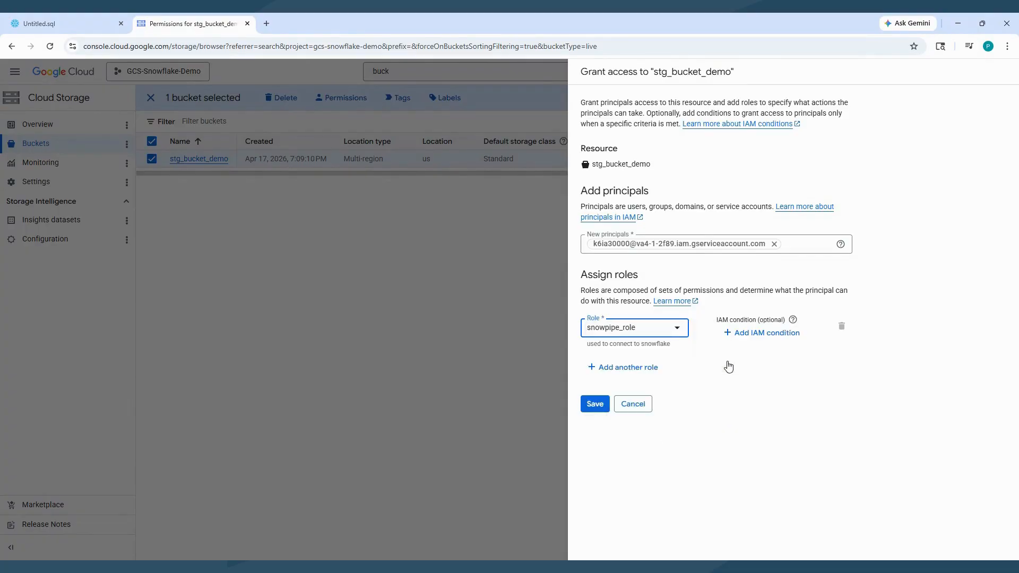
click(595, 404)
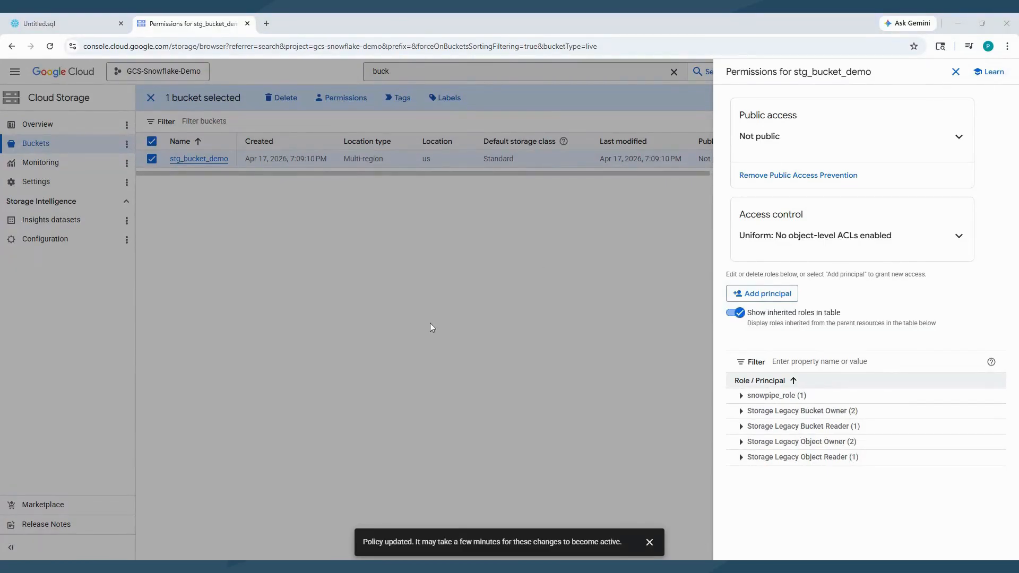
click(956, 71)
Switch back to the Snowflake SQL file and enlarge the editor area by shrinking the query results
click(43, 22)
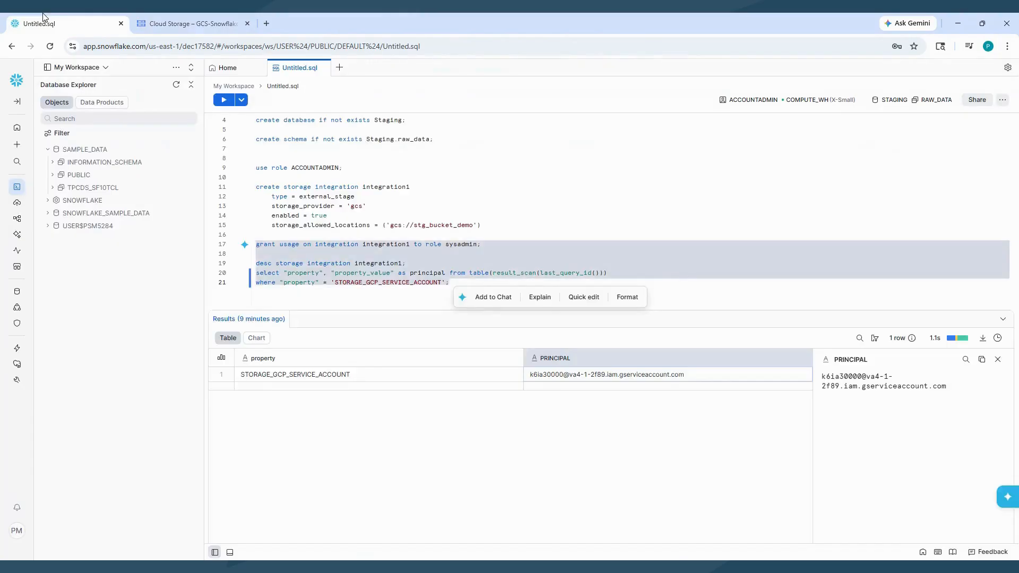
click(606, 216)
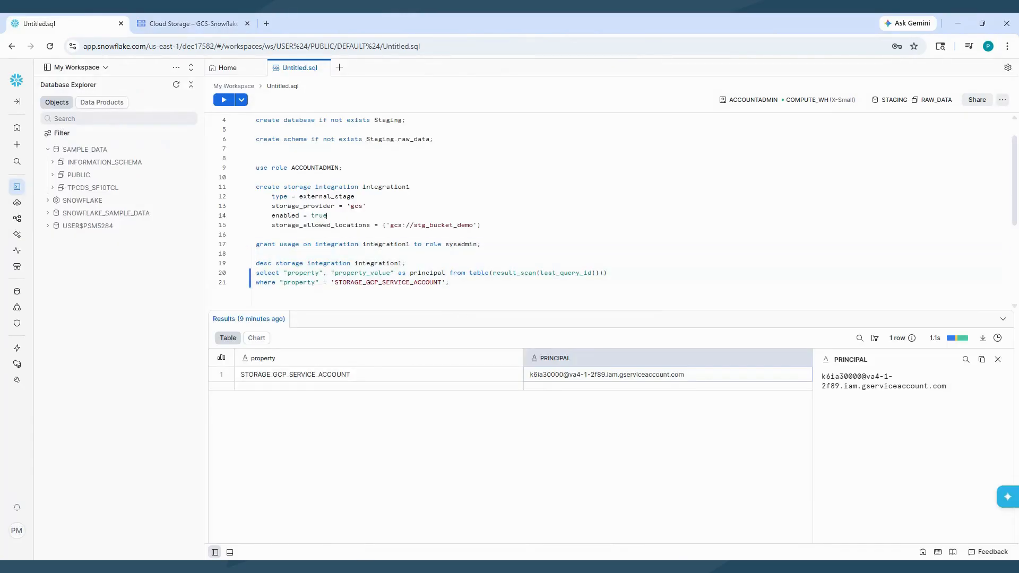
drag(610, 311, 602, 466)
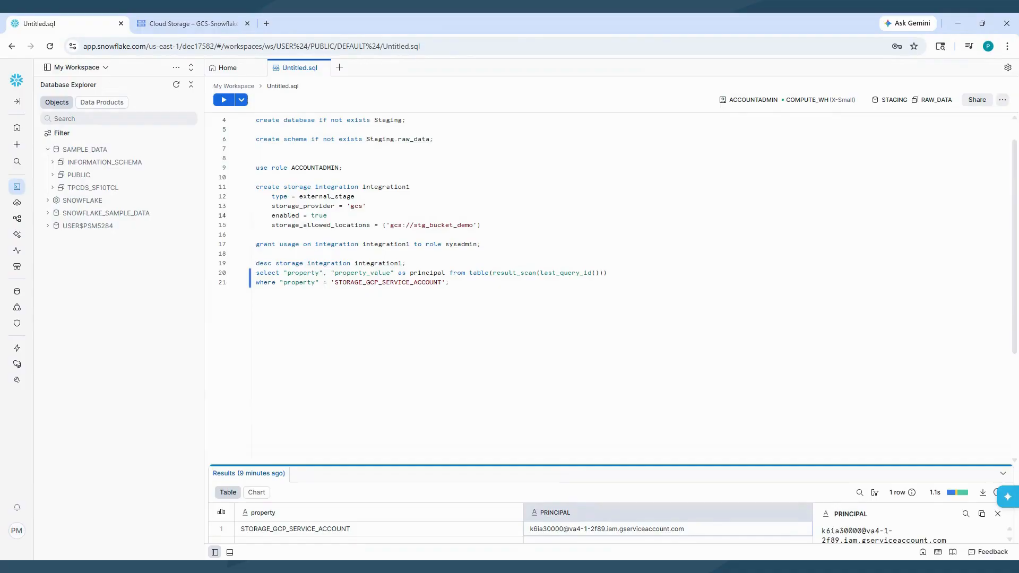
Add a dashed comment line reading "Part 2" below the STORAGE_GCP_SERVICE_ACCOUNT query, leaving blank lines before it
click(462, 283)
key(Return)
key(Return)
key(Return)
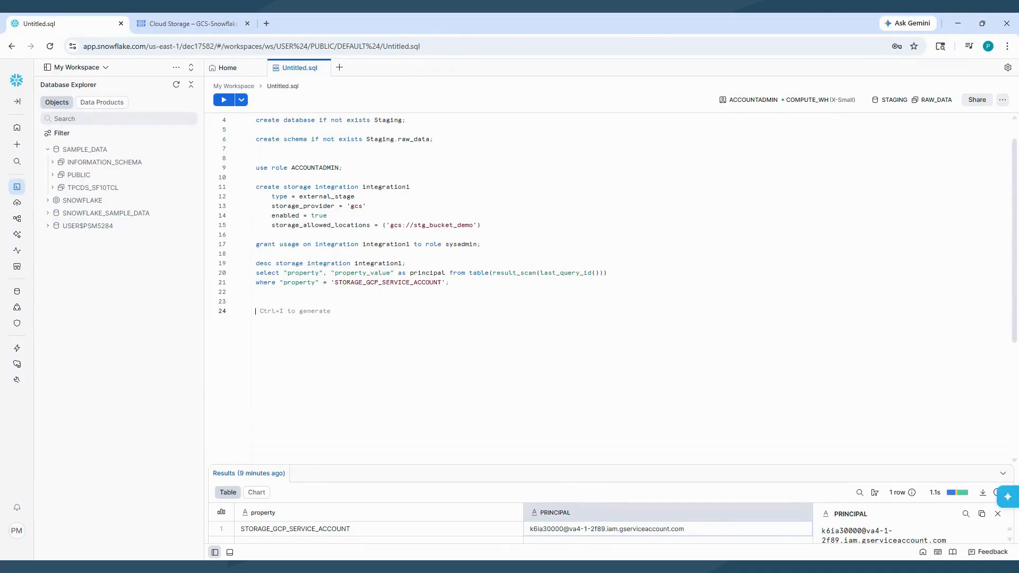
key(BackSpace)
key(Return)
text(-------------------------------Part 2----------------------------------------------)
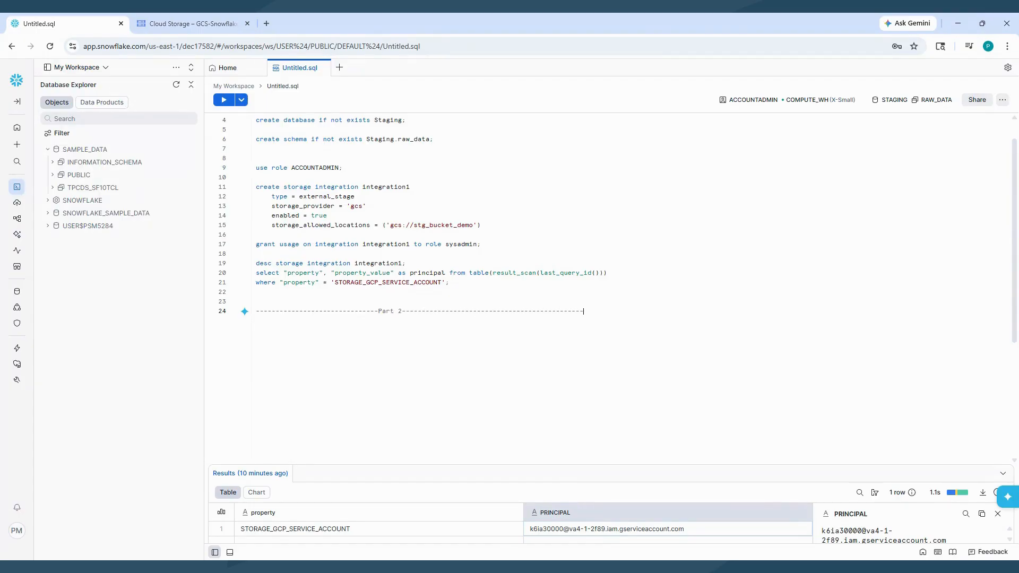
key(Return)
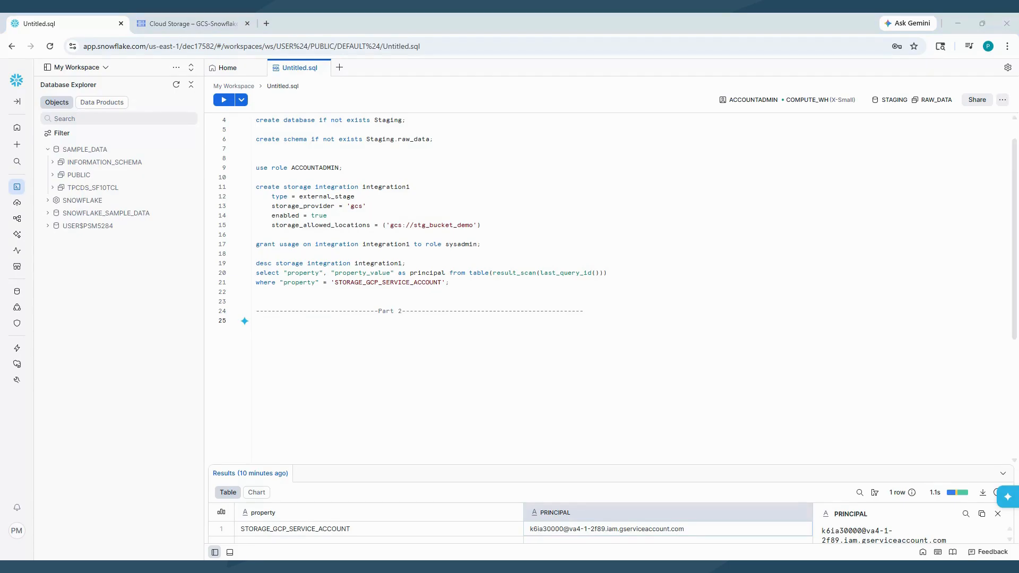
Write the statement "use database Staging;" below the Part 2 comment line
click(293, 321)
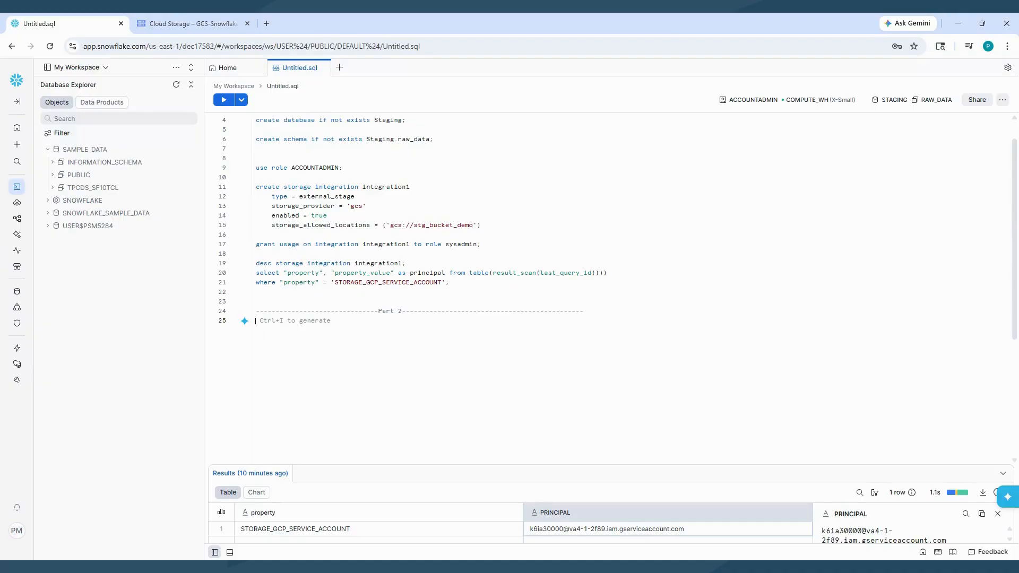
text(use)
text(dat)
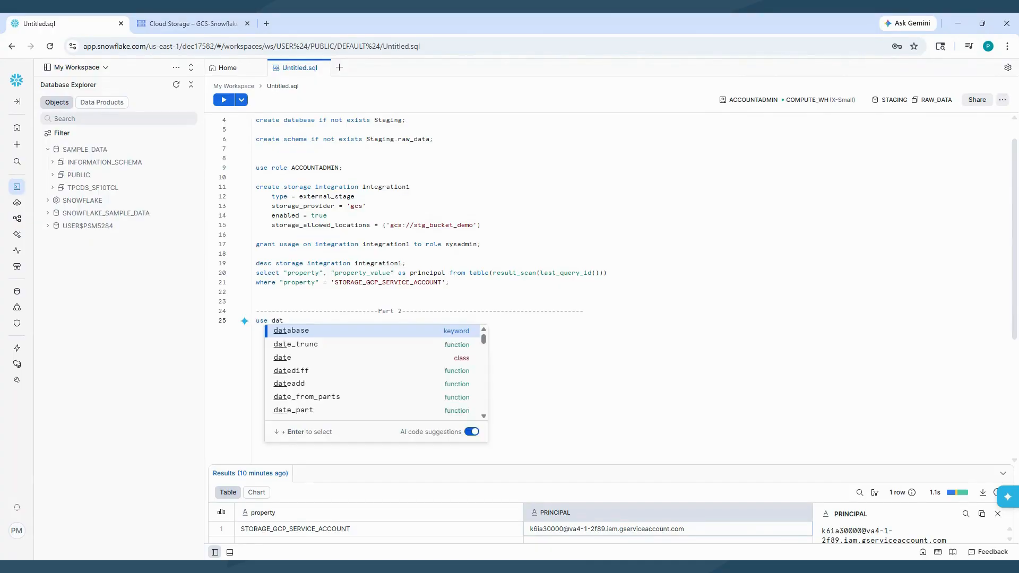
key(Return)
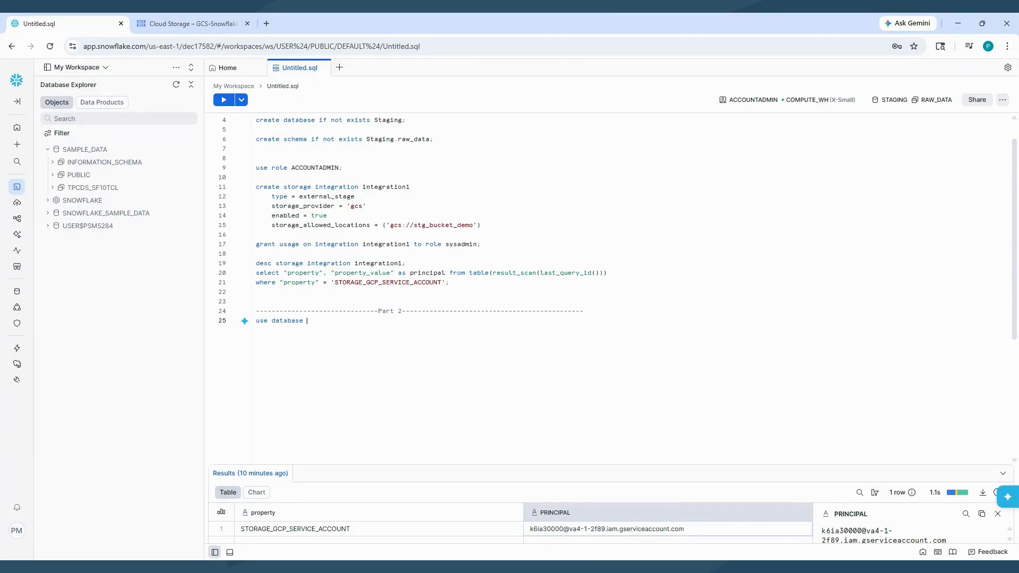
text(Staging;)
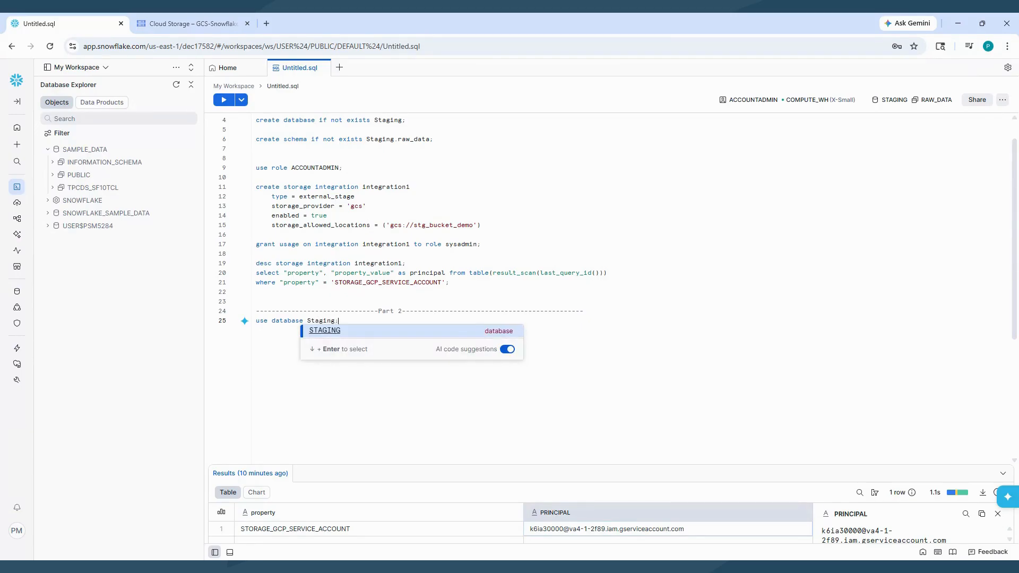
key(Escape)
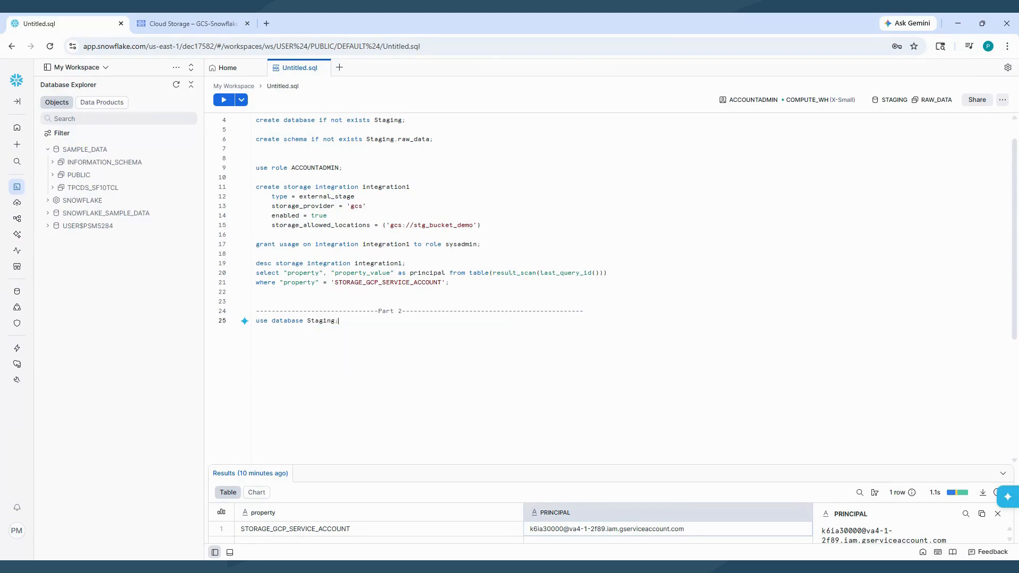
Add the statement "use schema raw_data;" on a new line below the database statement
key(Return)
text(us)
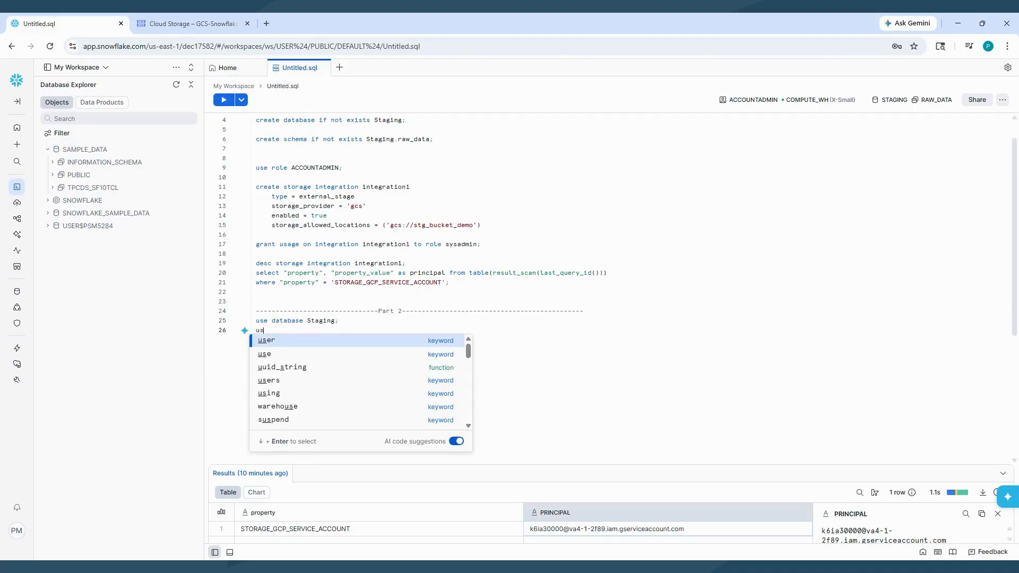
text(e schema)
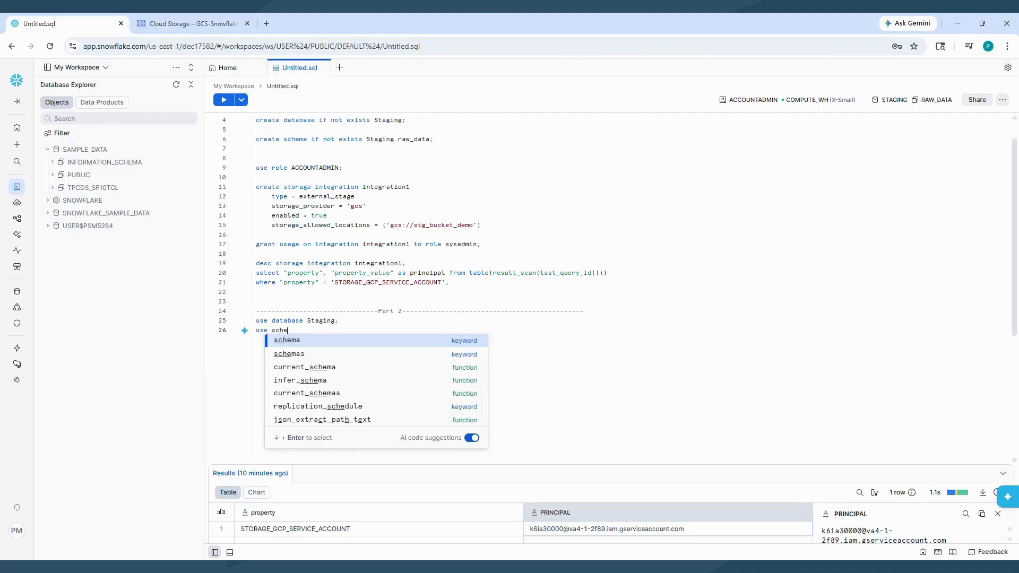
key(Escape)
text(r)
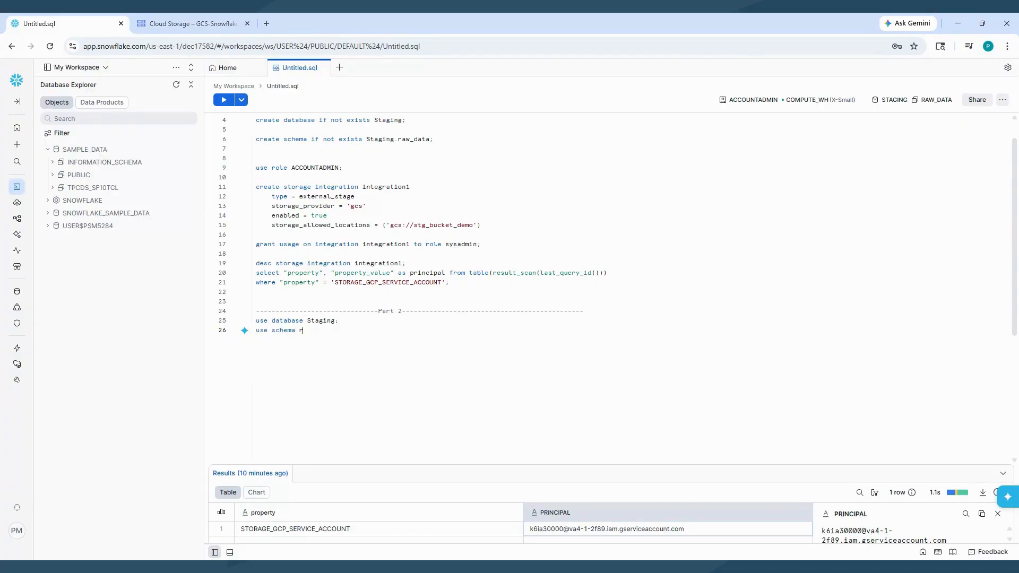
text(aw_data)
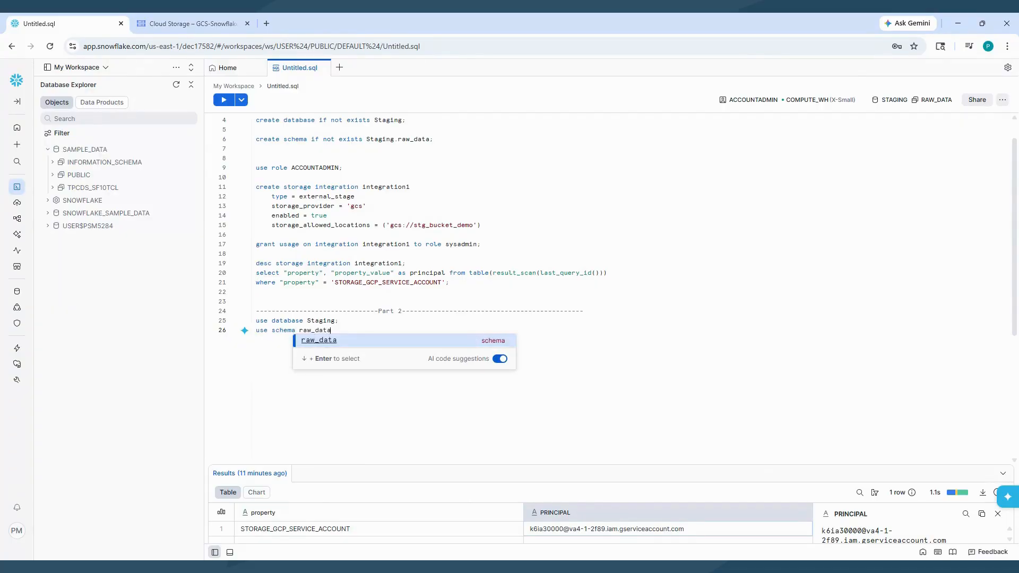
text(;)
Add the statements "use role sysadmin;" and "use warehouse COMPUTE_WH;" on separate lines below the schema statement
key(Return)
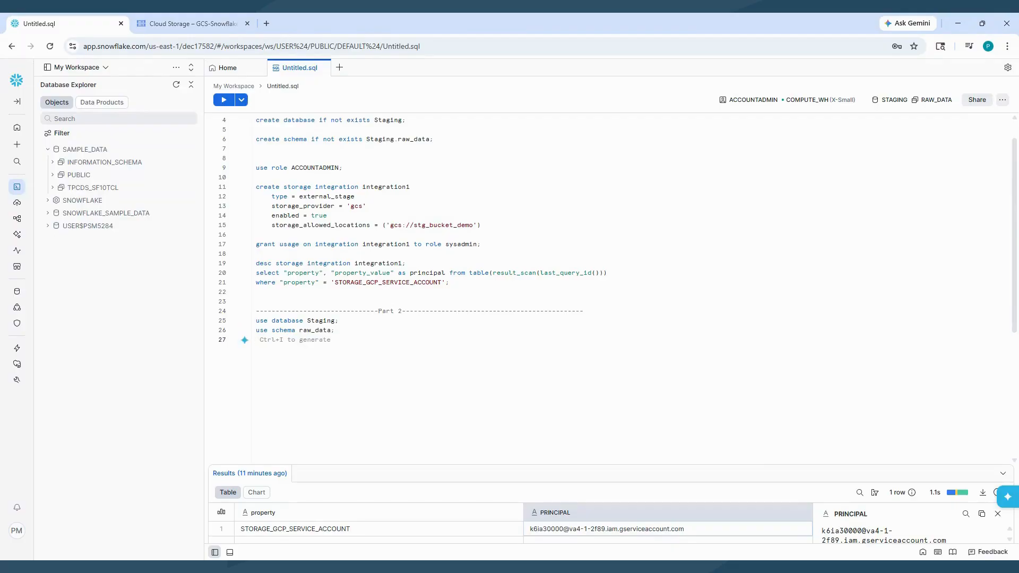
text(use role sy)
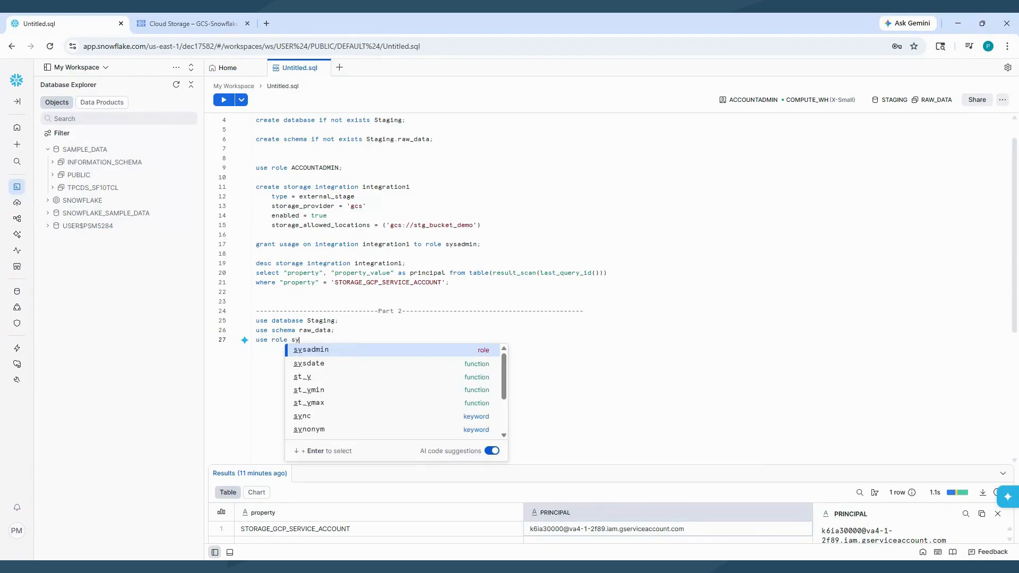
text(sadmin;)
key(Return)
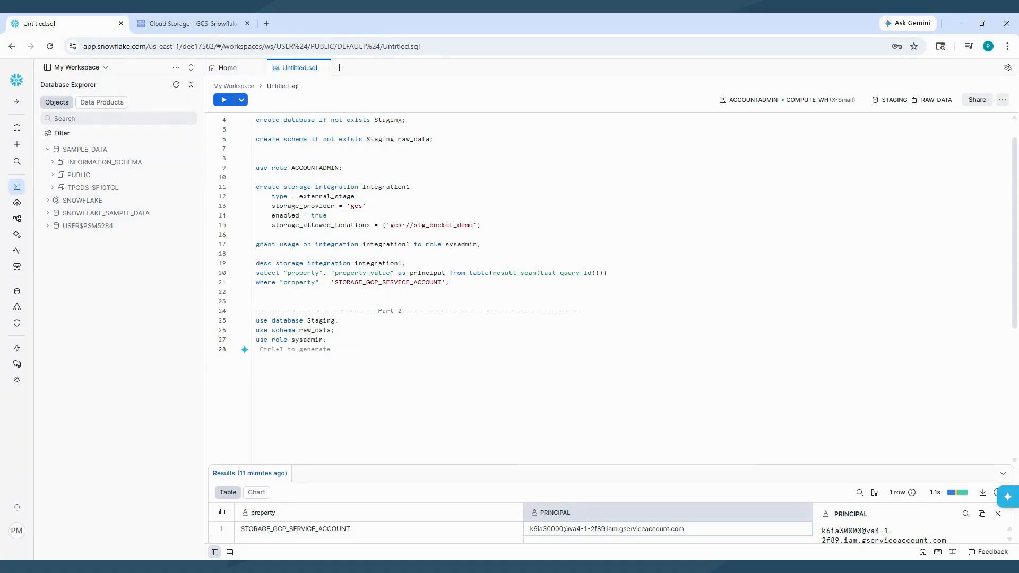
text(use)
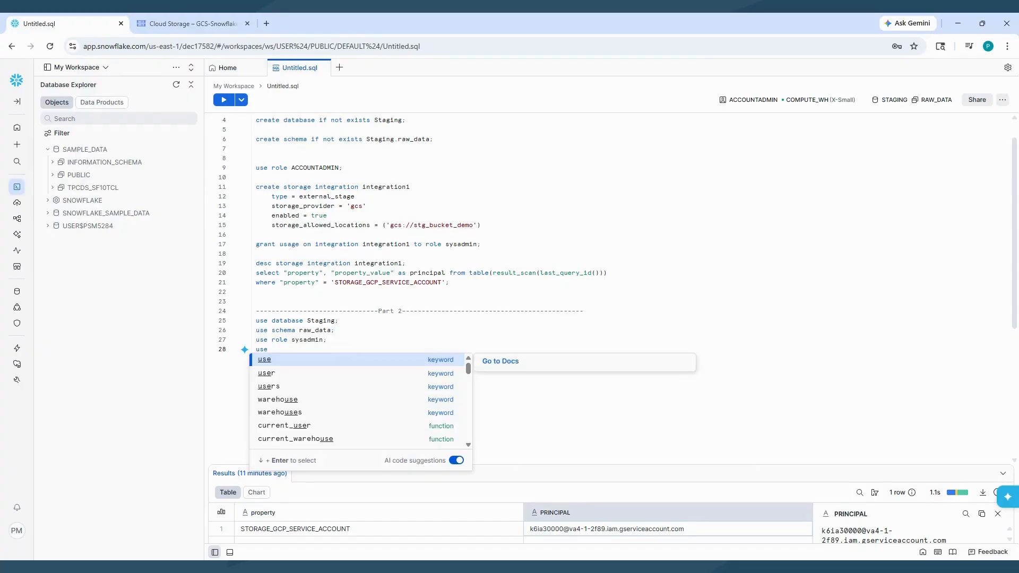
text( w)
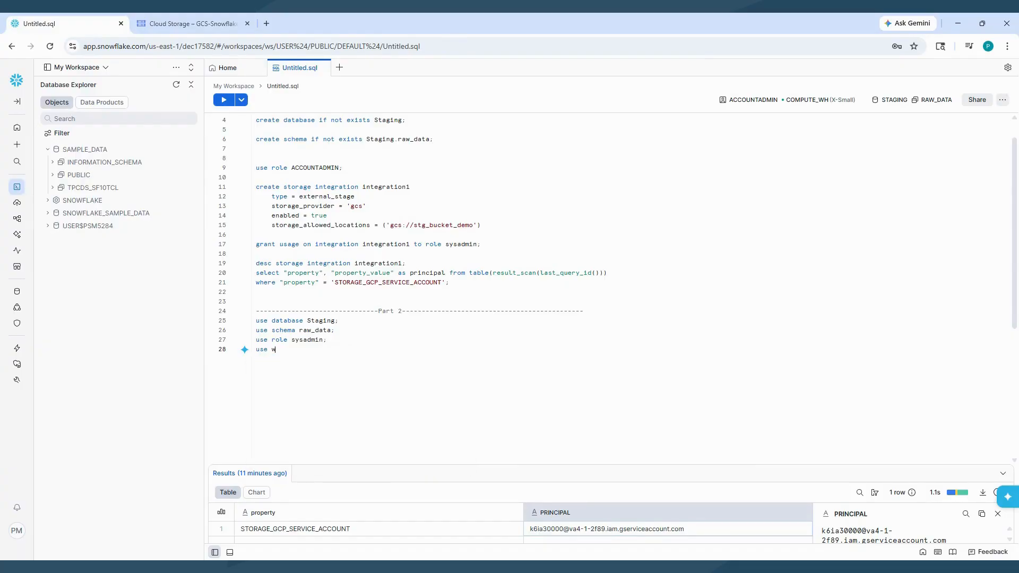
text(arehouse COMPUTE)
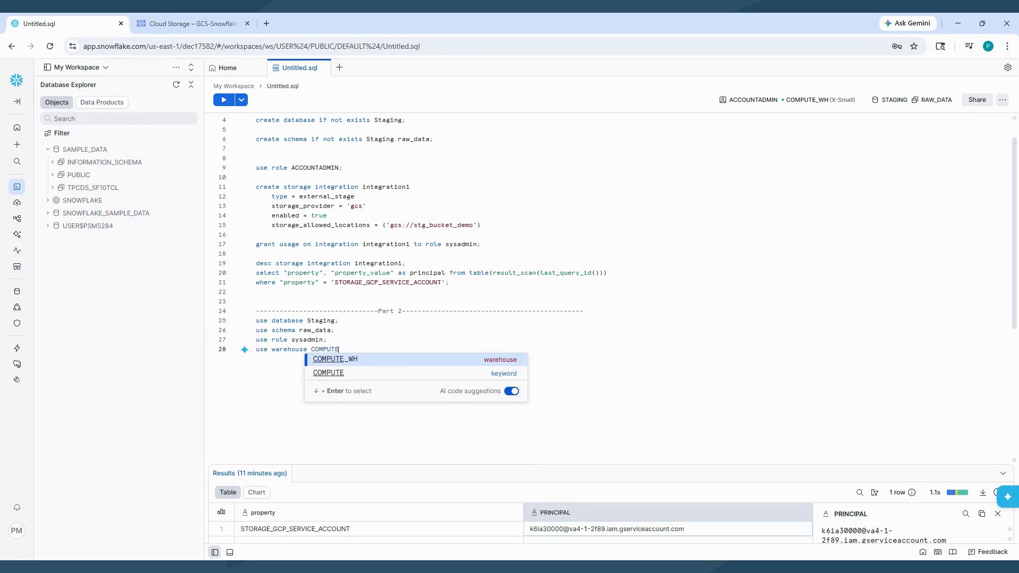
key(Return)
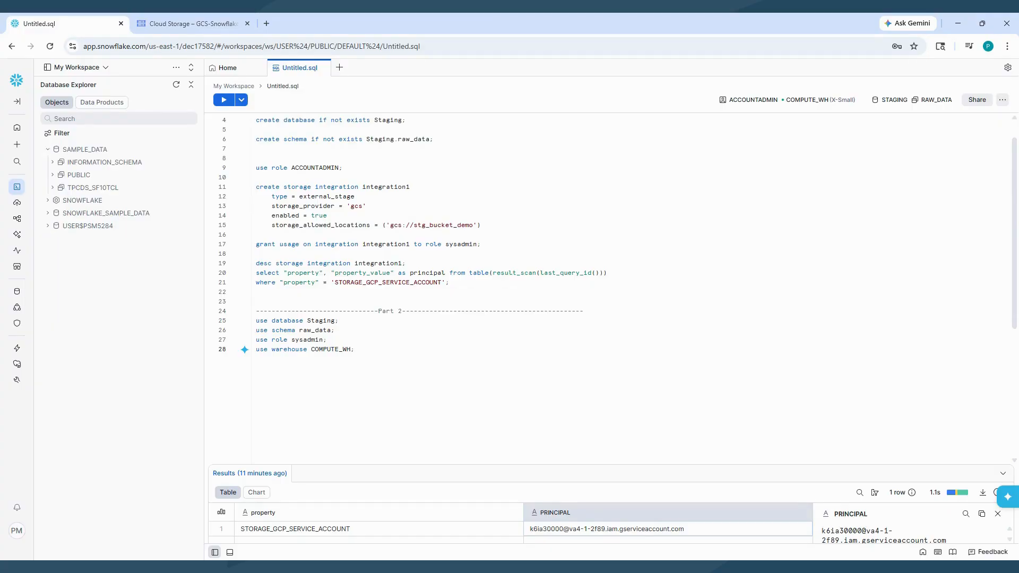
Begin a new statement after a blank line: "create or replace stage staging.raw_data.files_rcd"
key(Return)
key(Return)
text(create or)
text(replace st)
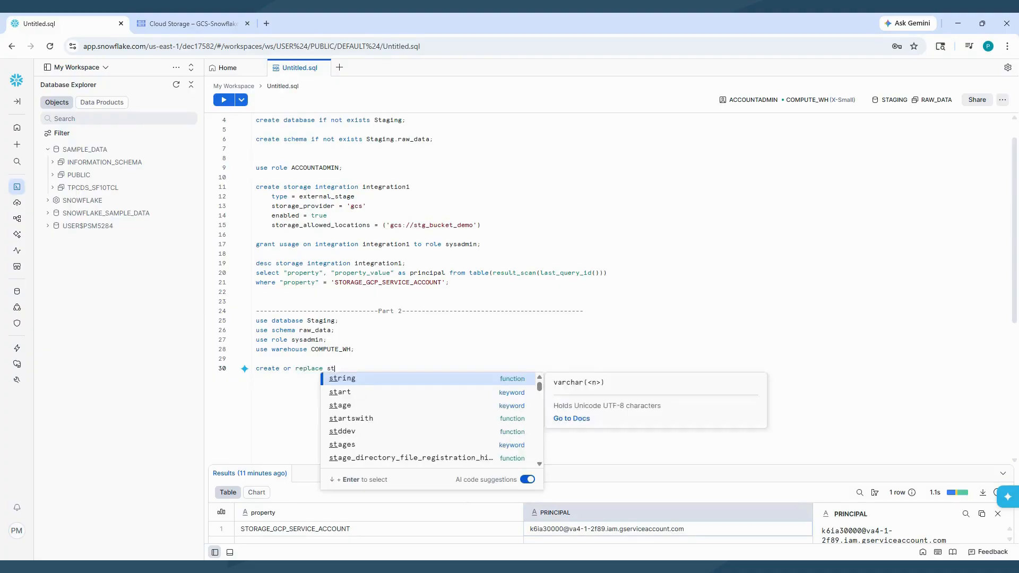
text(age)
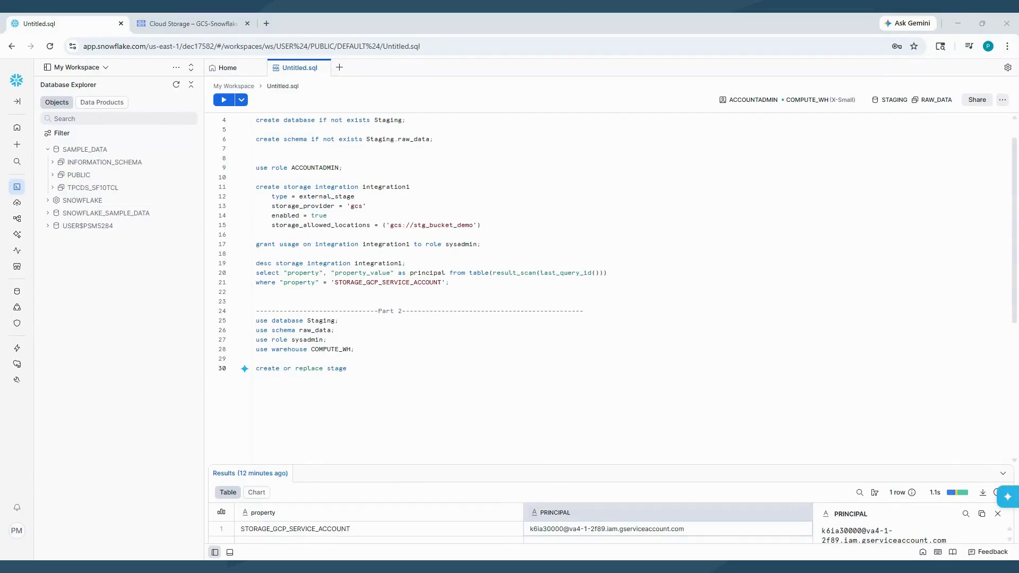
click(351, 369)
text(st)
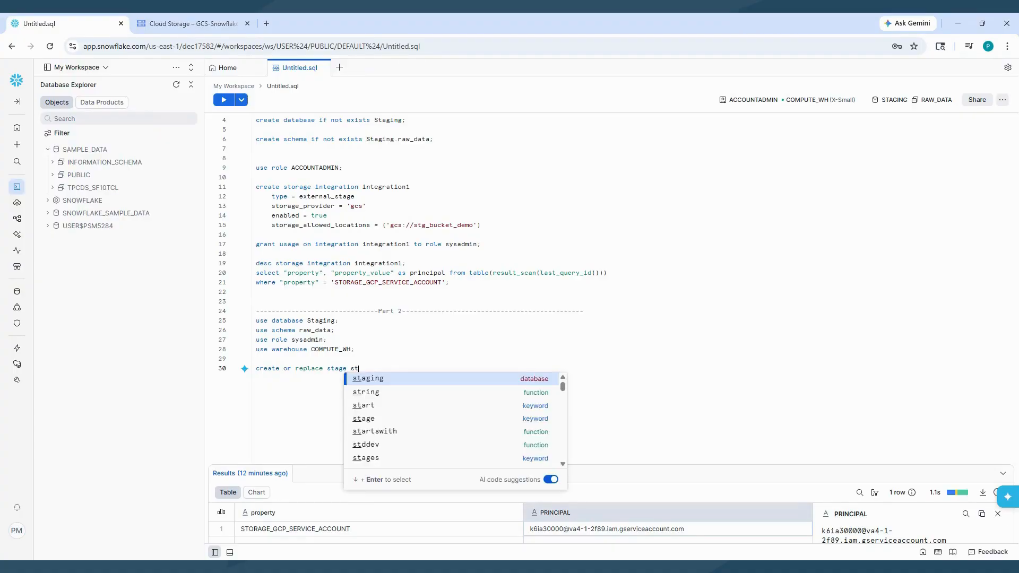
text(aging.raw_data)
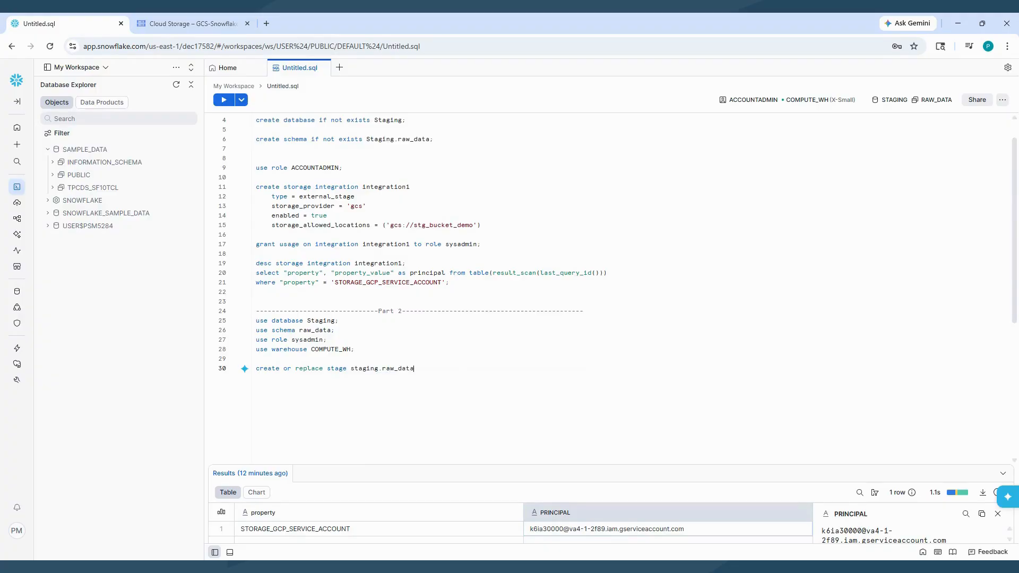
text(.files_rcd)
Add the indented parameter "storage_integration = gcp_integration" to the create stage statement
key(Return)
key(Tab)
text(sto)
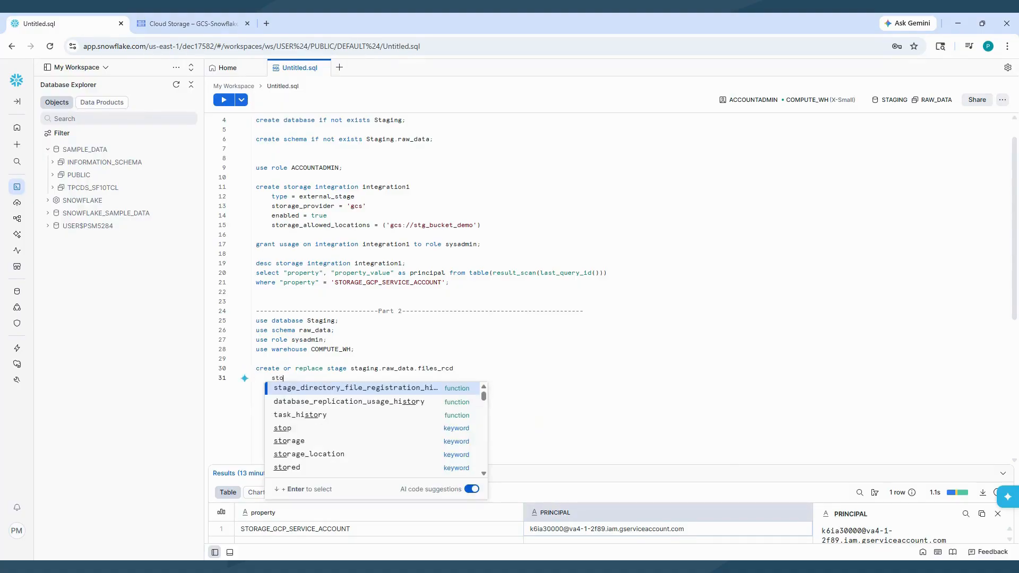
text(rag)
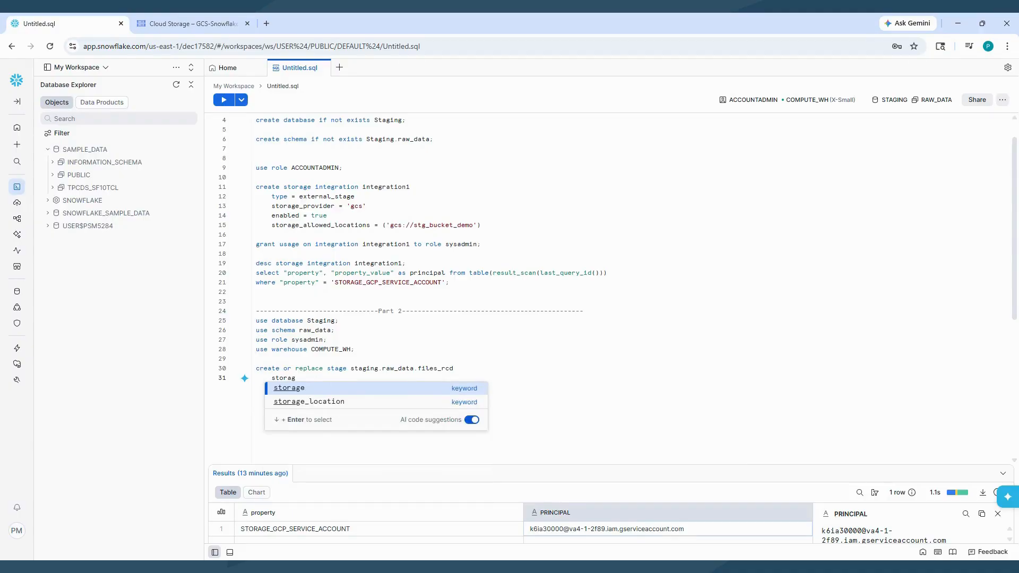
text(e_integration =)
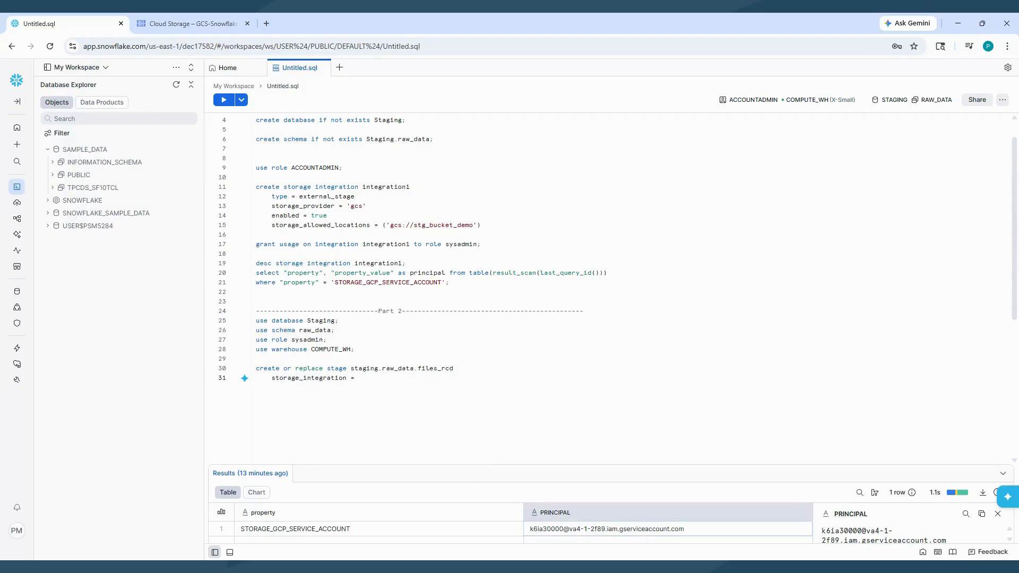
text(gcp)
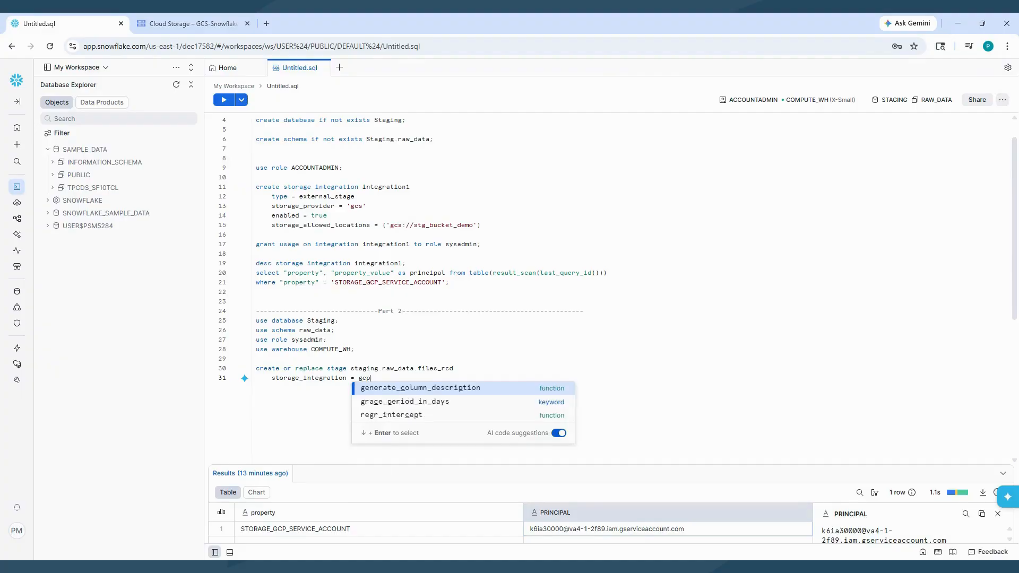
text(_integration)
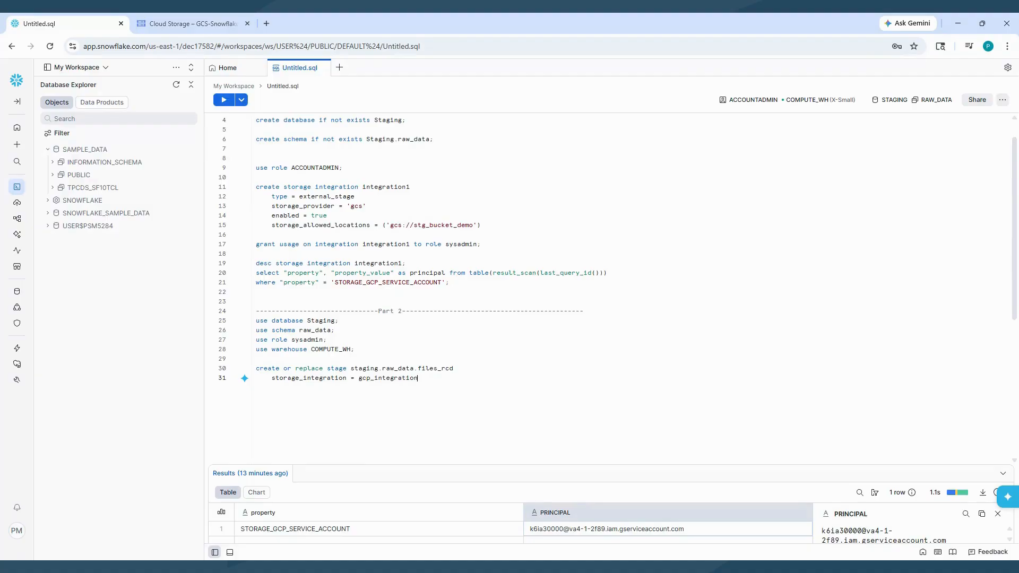
Add the indented parameter "url = 'gcs://stg_bucket_demo'" to the create stage statement, copying the location from the storage integration's allowed locations
key(Return)
text(u)
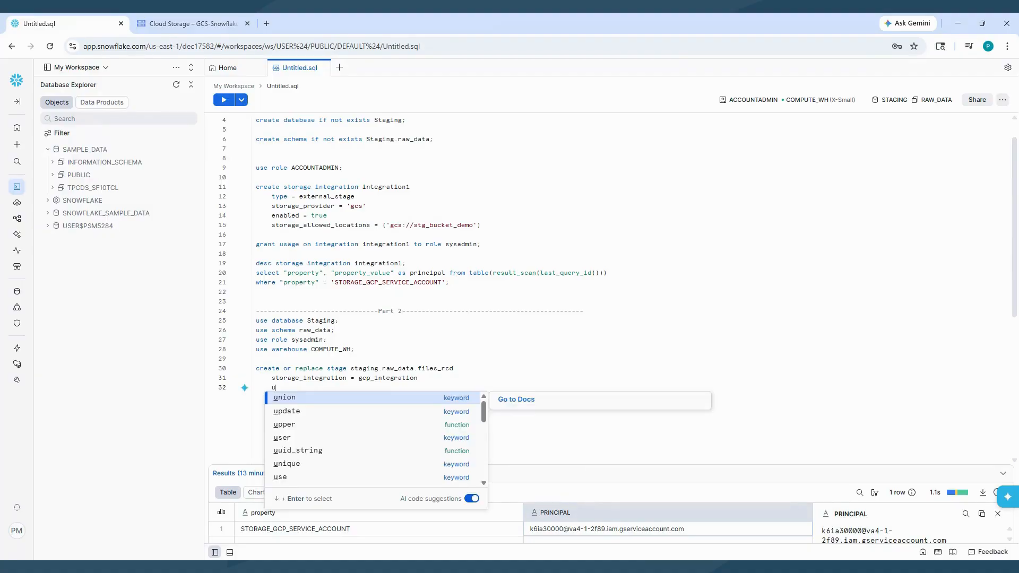
text(rl)
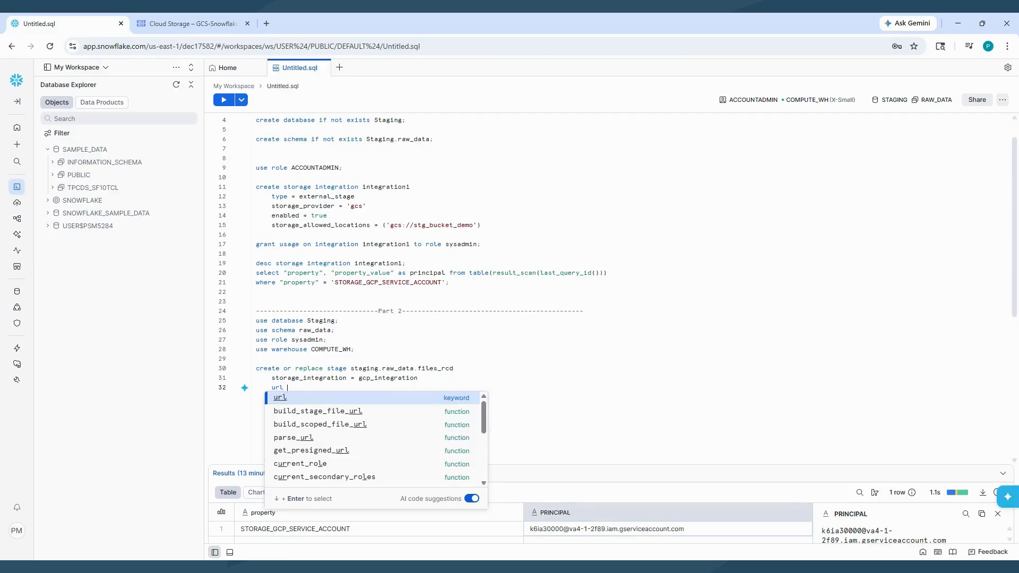
text( =)
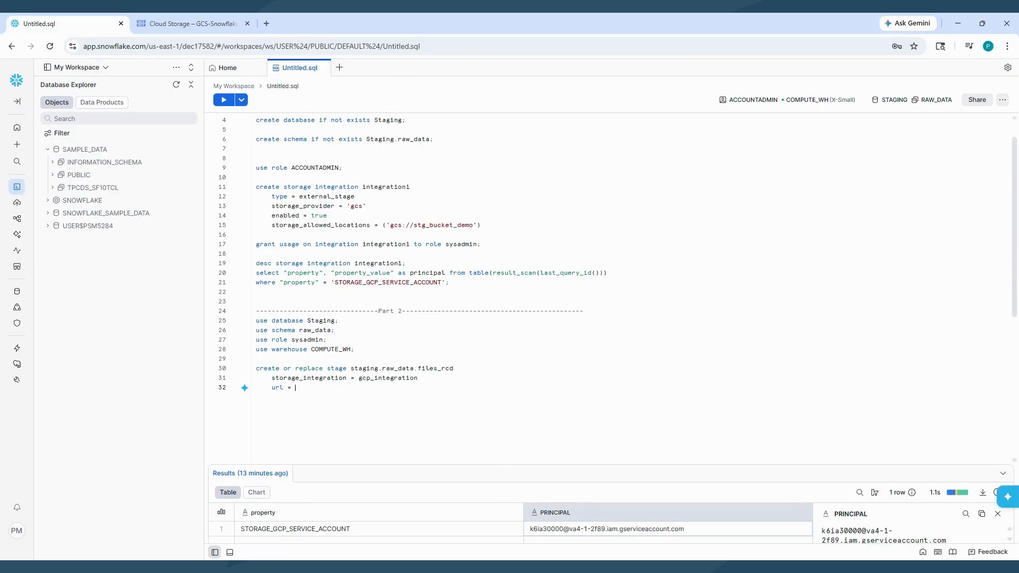
drag(386, 225, 478, 225)
key(ctrl+c)
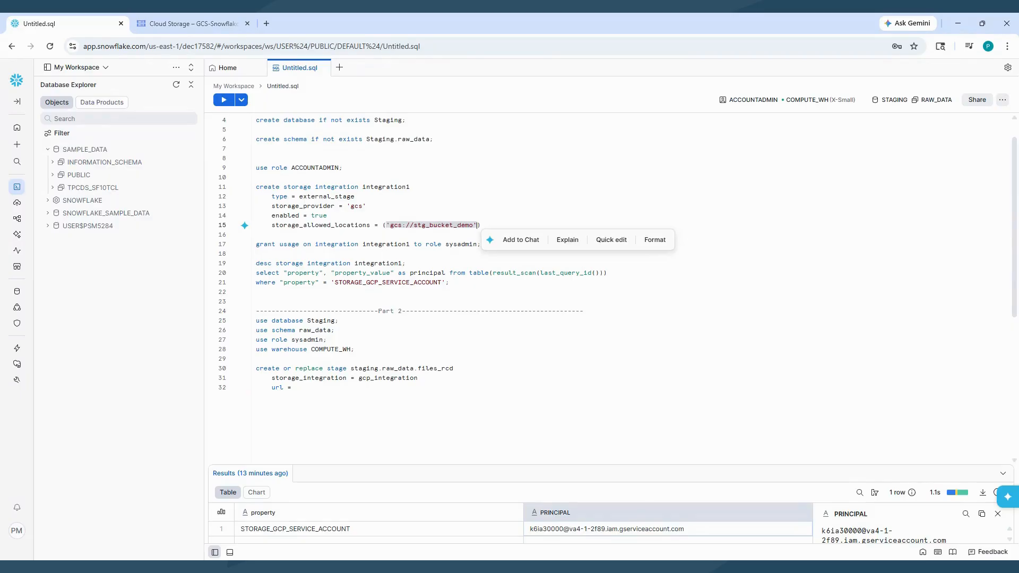
click(296, 388)
key(ctrl+v)
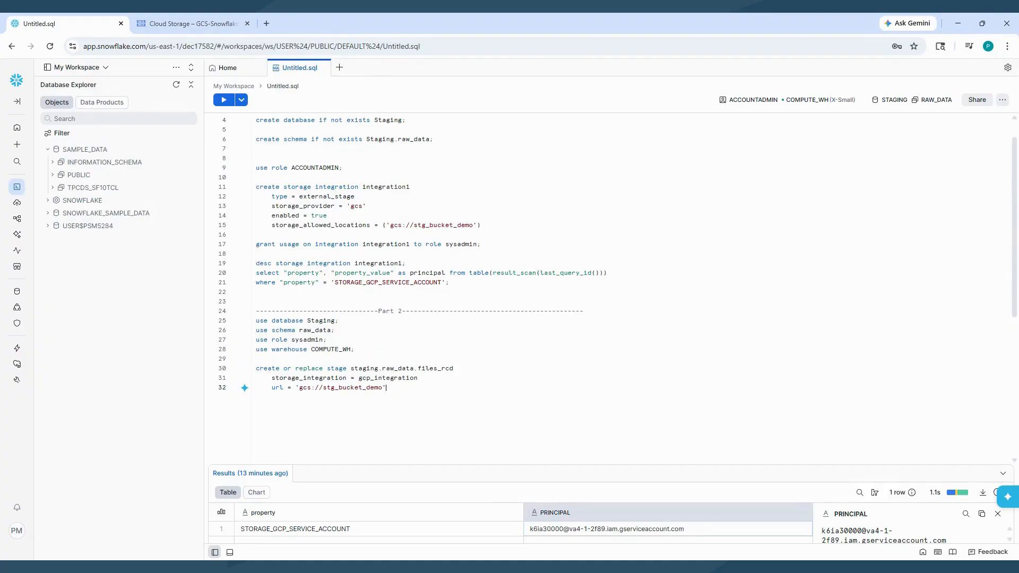
Complete the create stage statement with the parameter "directory = (enable = true);" and run all the Part 2 statements
key(Return)
text(directory)
text( = ())
text(enable)
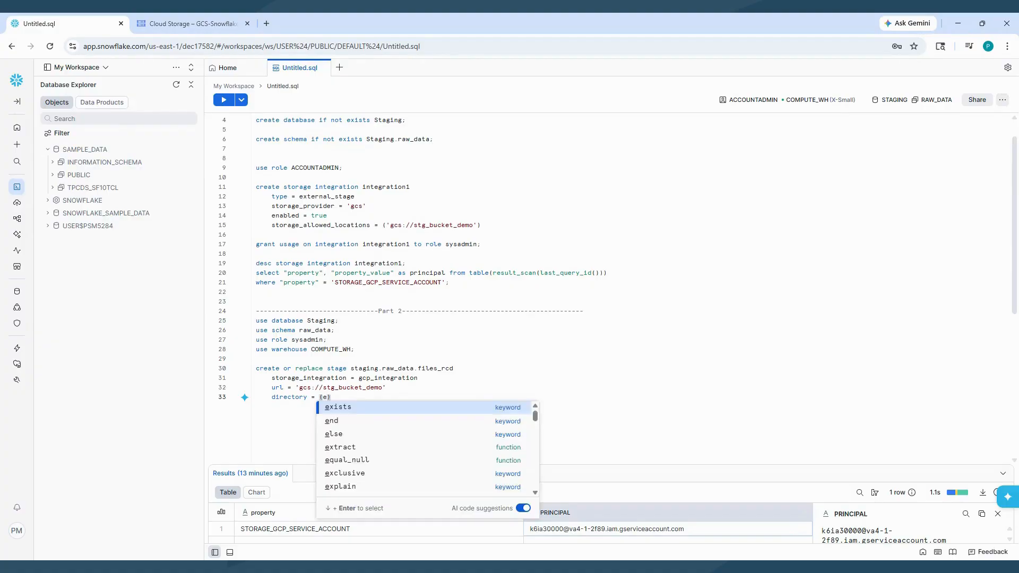
text( = tru)
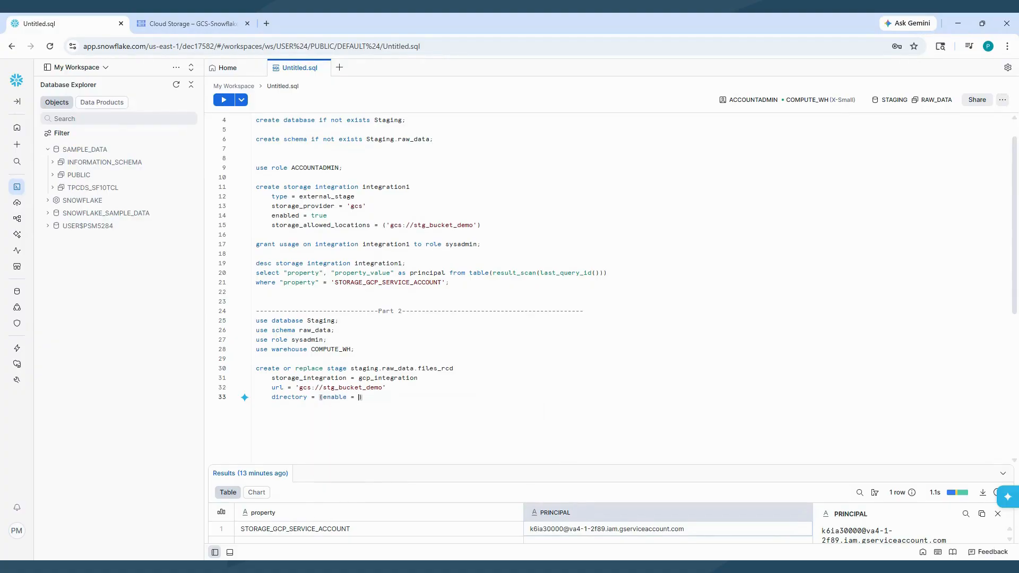
key(Down)
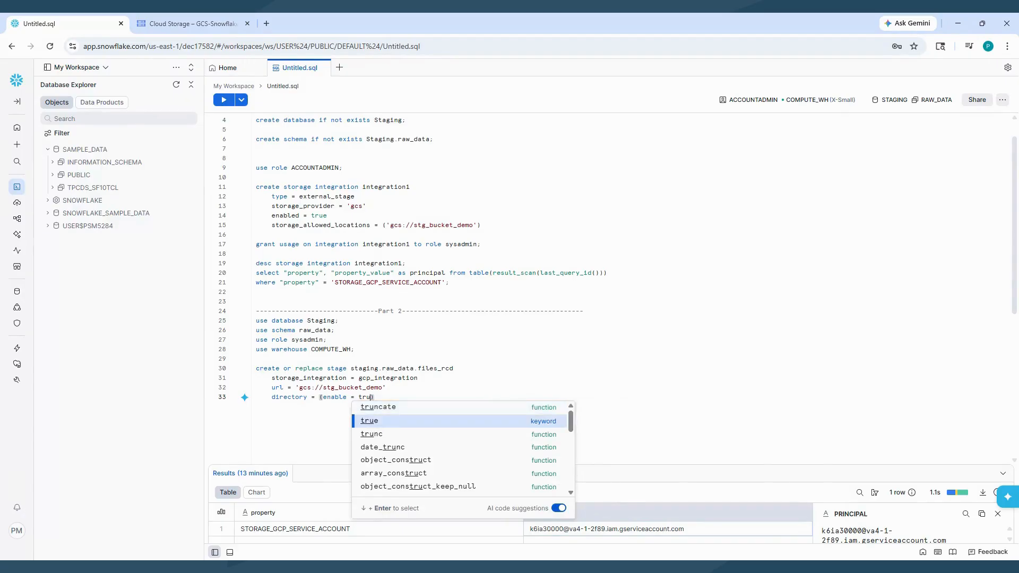
key(Return)
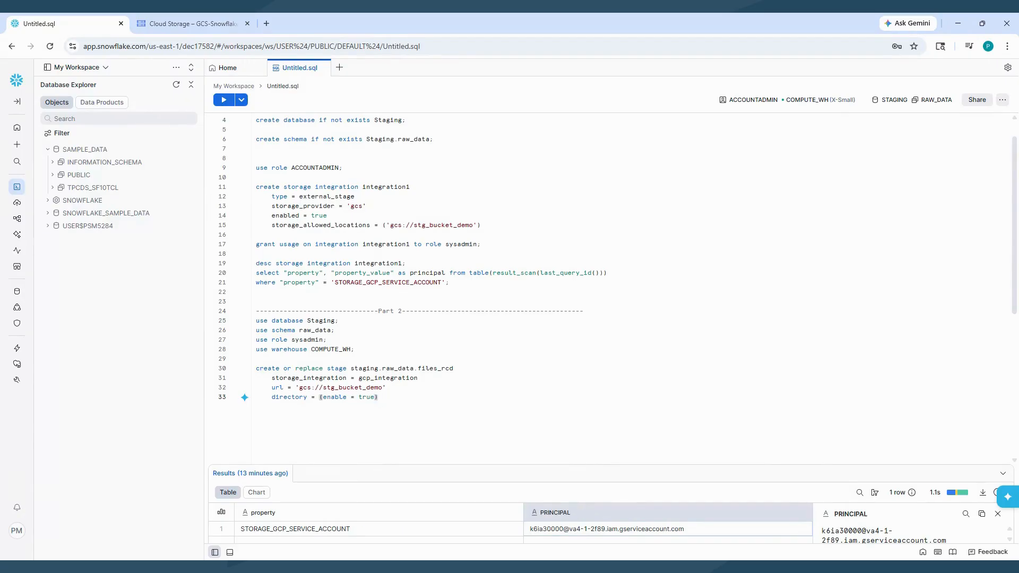
text(;)
drag(382, 397, 256, 321)
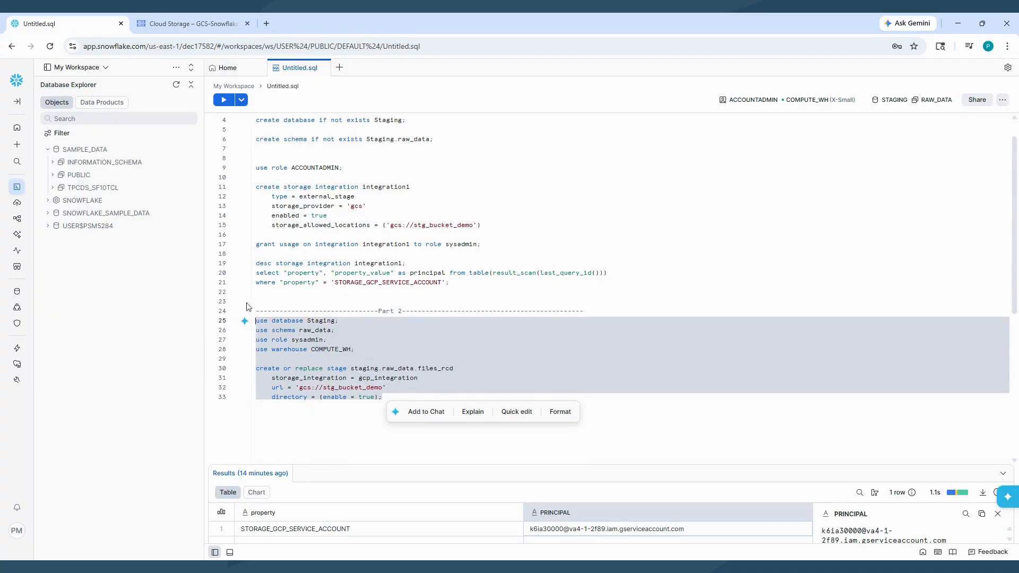
click(224, 100)
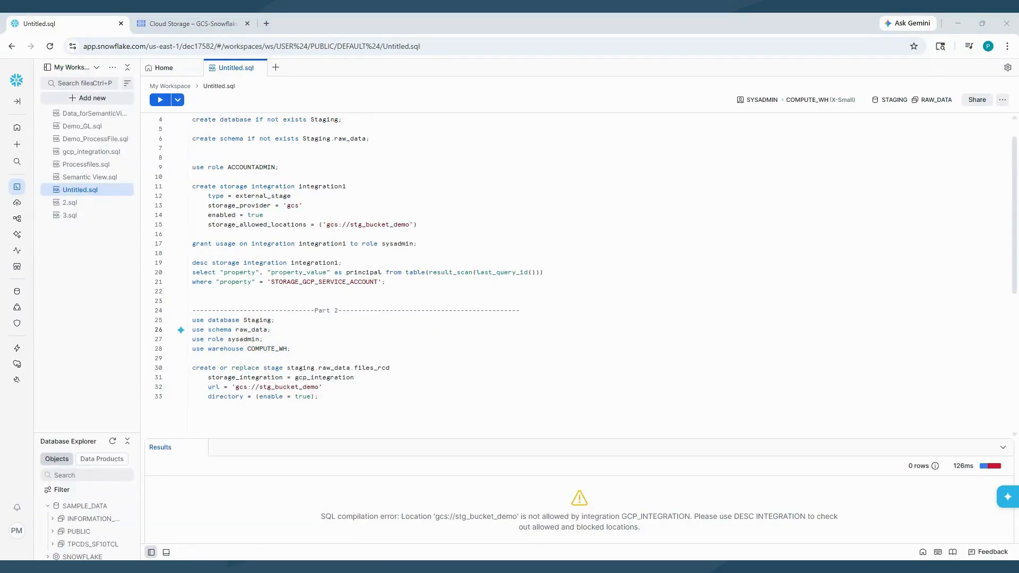
Replace gcp_integration with integration1 in the create stage statement and rerun all the Part 2 statements
drag(338, 263, 291, 263)
key(ctrl+c)
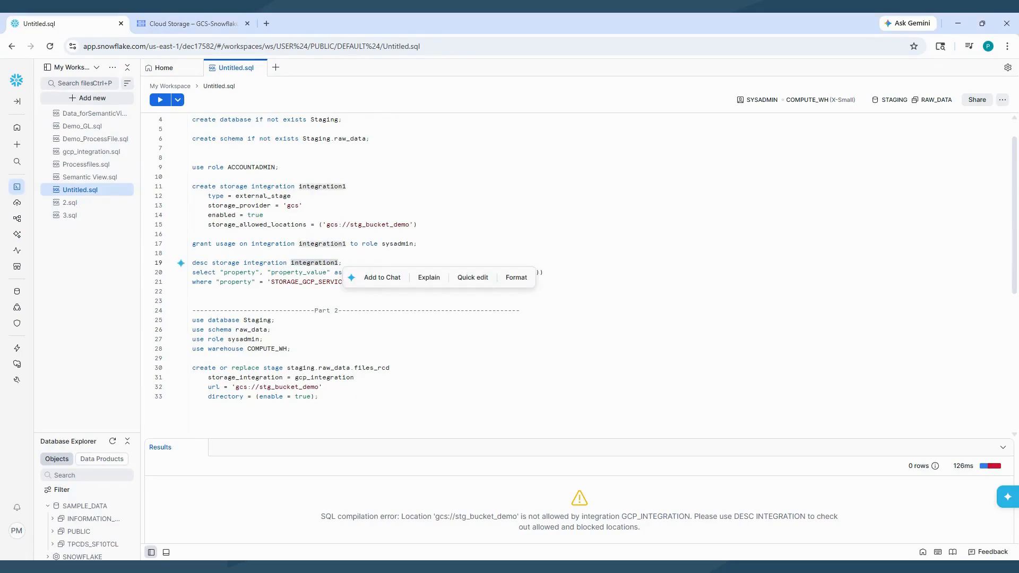
drag(354, 378, 298, 377)
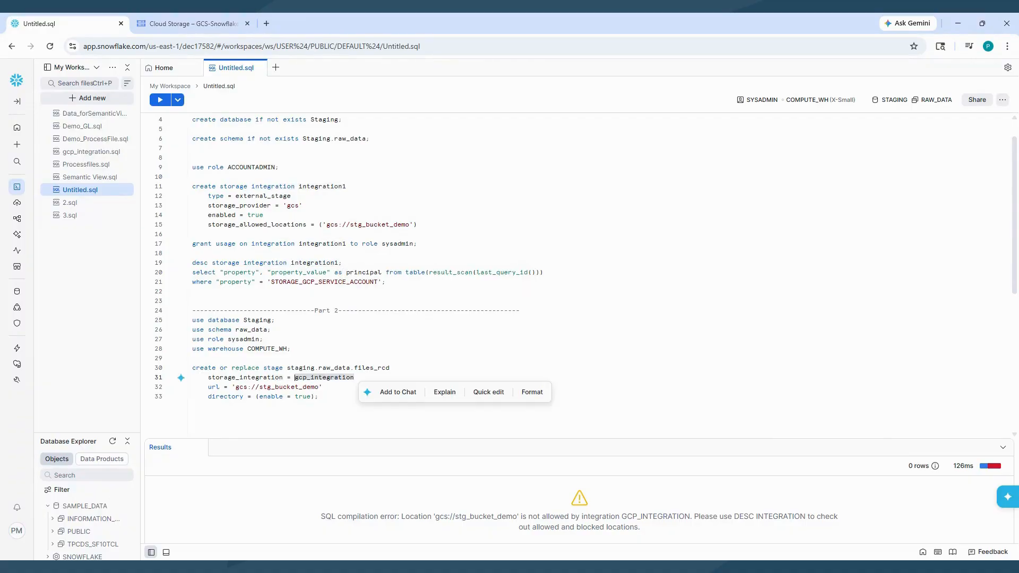
key(ctrl+v)
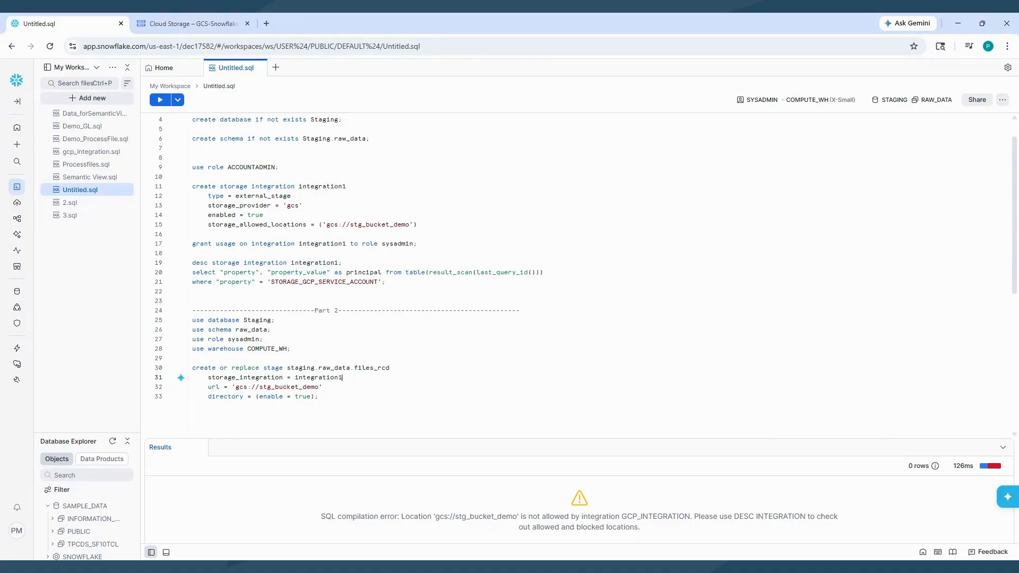
drag(319, 396, 180, 322)
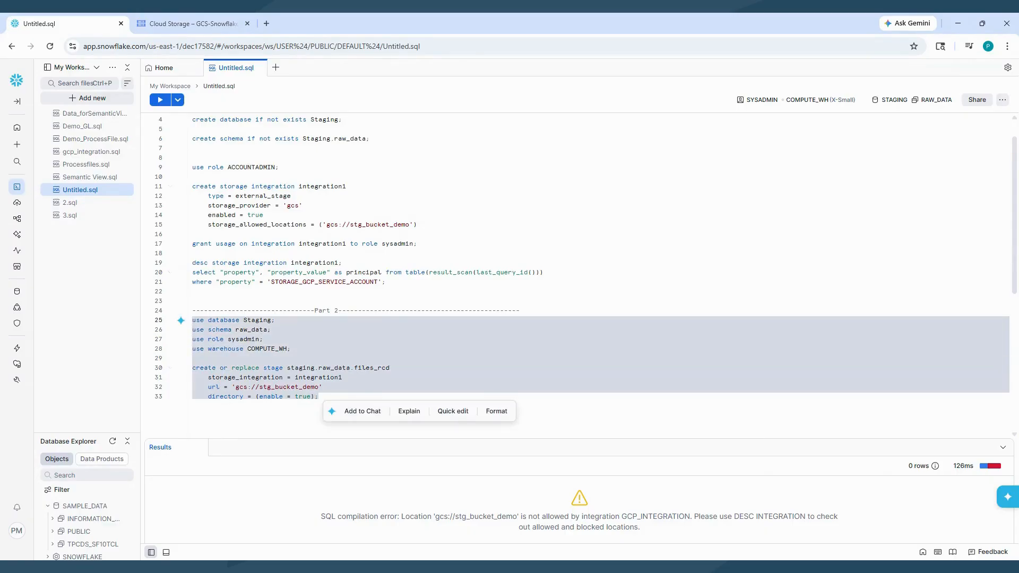
click(161, 100)
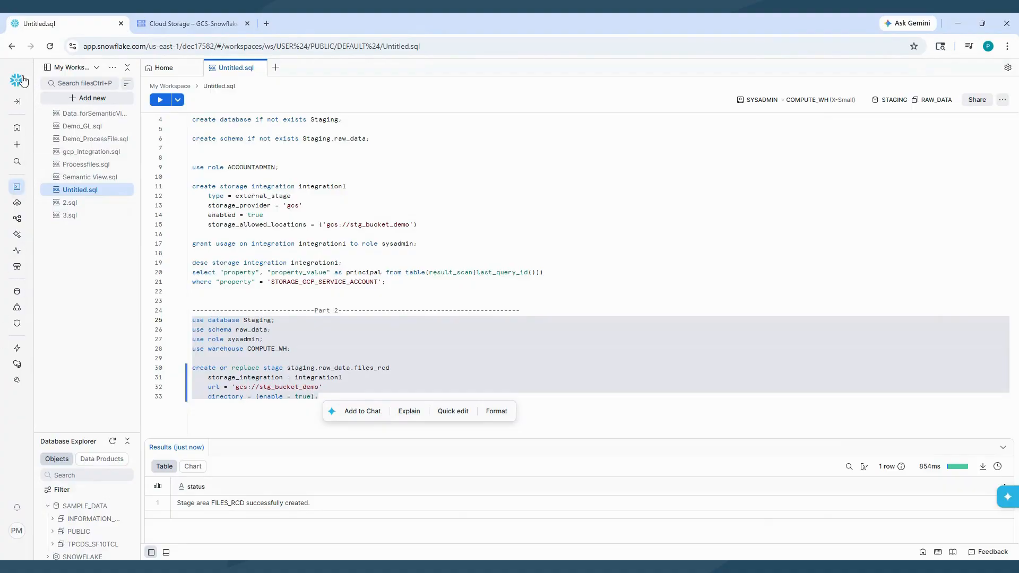
In the Database Explorer, refresh the object tree and examine the DataFiles folder of the FILES_RCD stage under STAGING's RAW_DATA schema
click(19, 103)
mouse_move(50, 268)
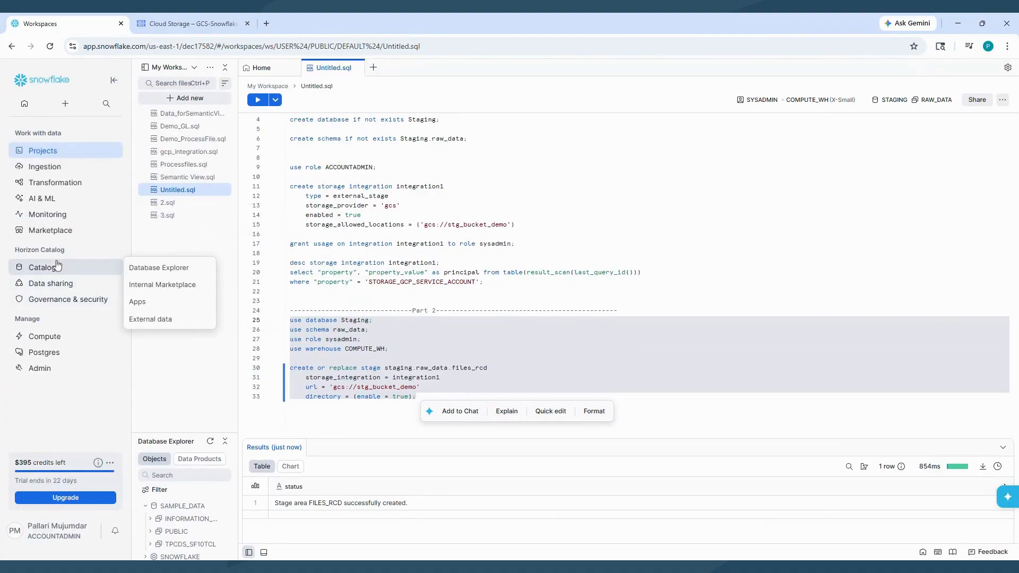
click(152, 268)
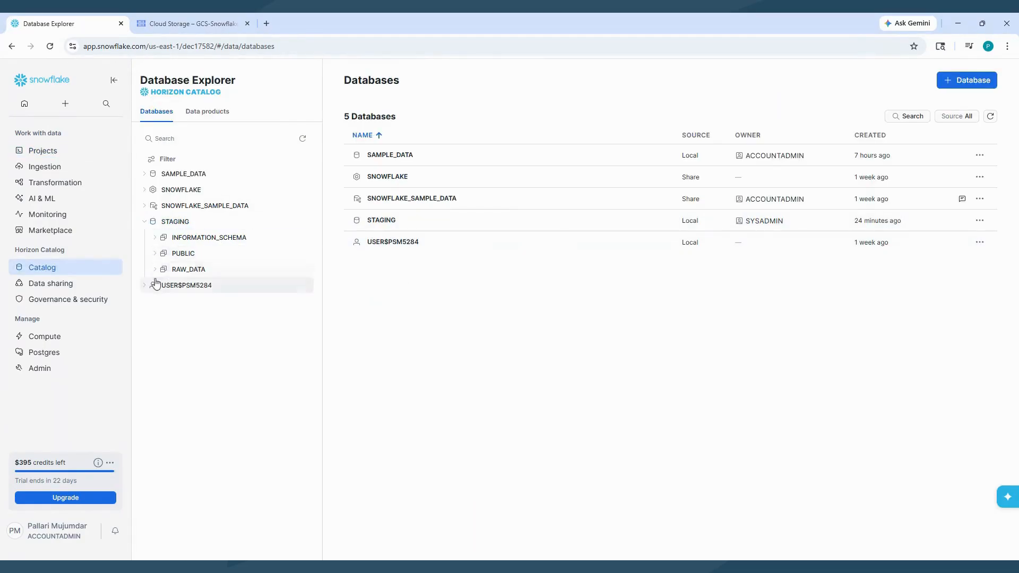
click(154, 271)
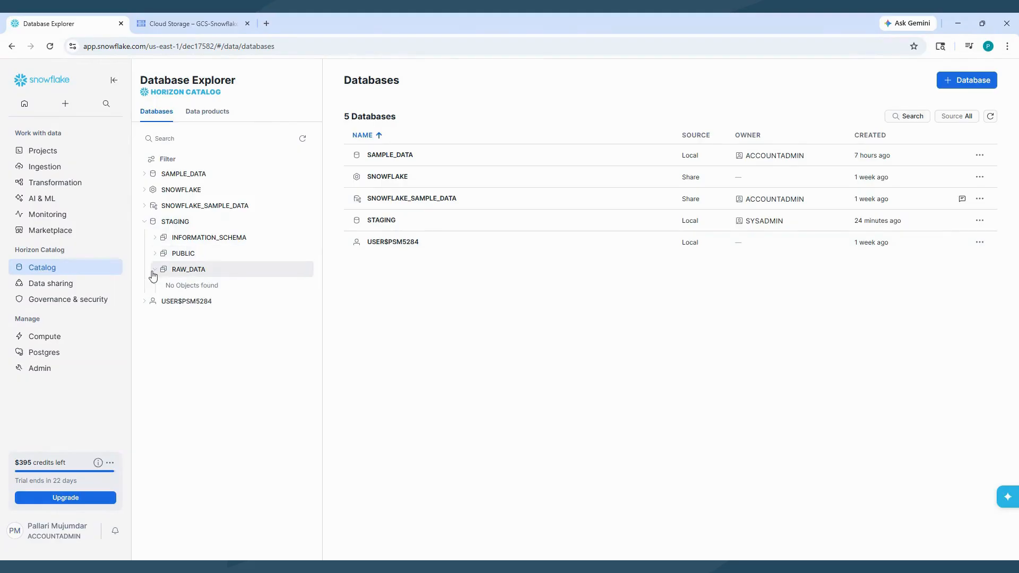
click(302, 140)
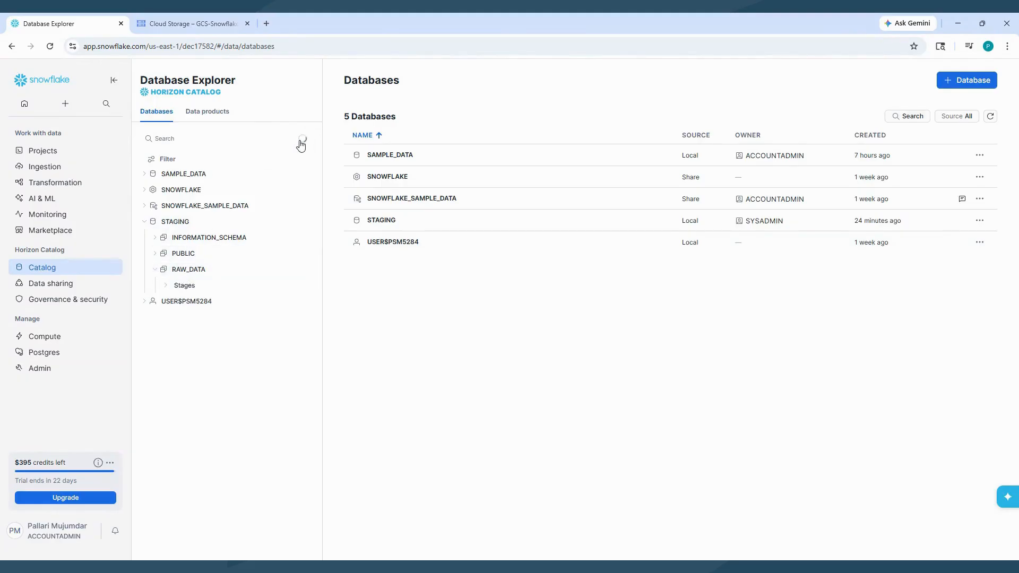
click(168, 287)
click(215, 301)
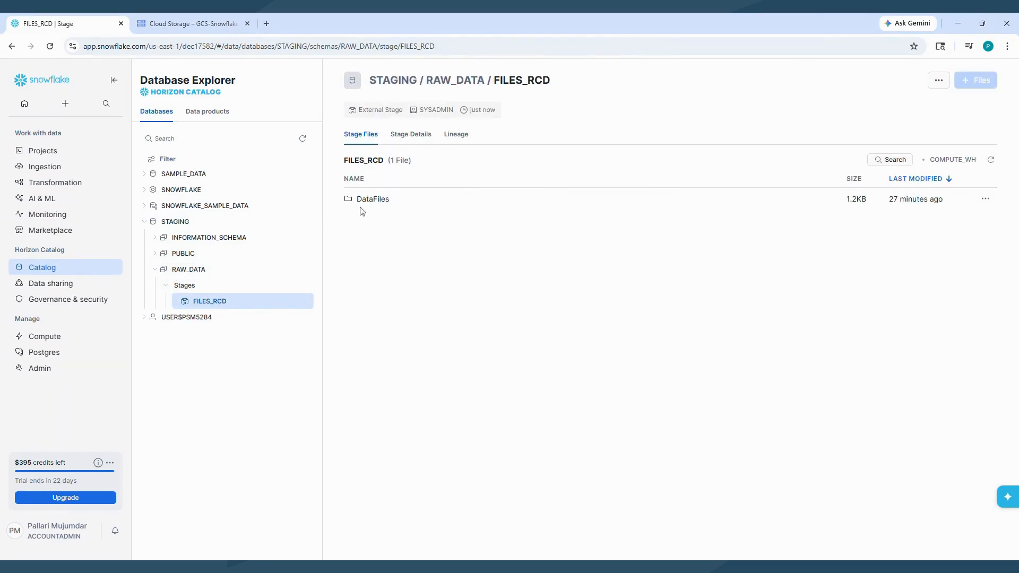
click(372, 200)
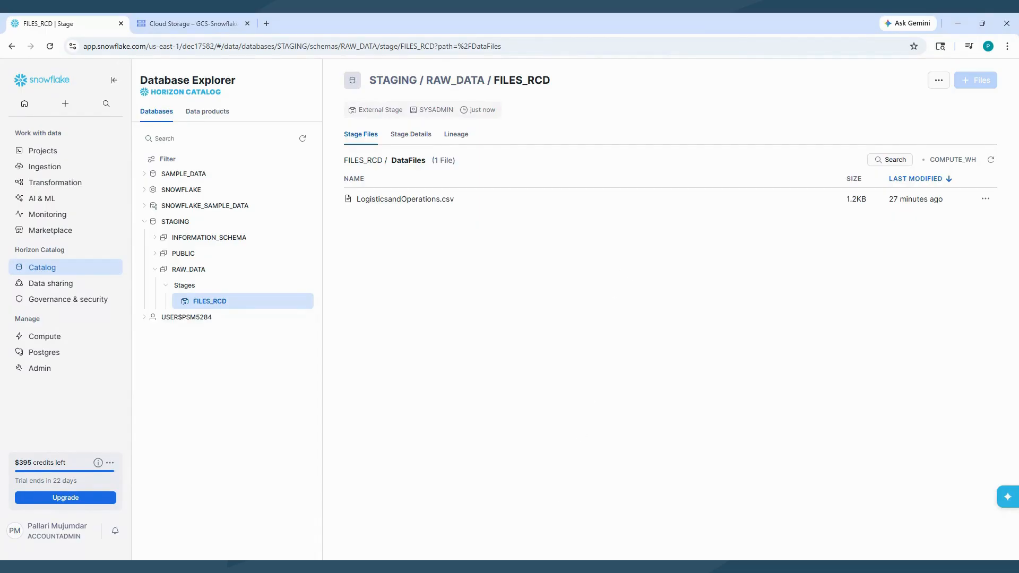
Return to the Untitled.sql file in Workspaces and review its statements down to the create stage statement
mouse_move(51, 168)
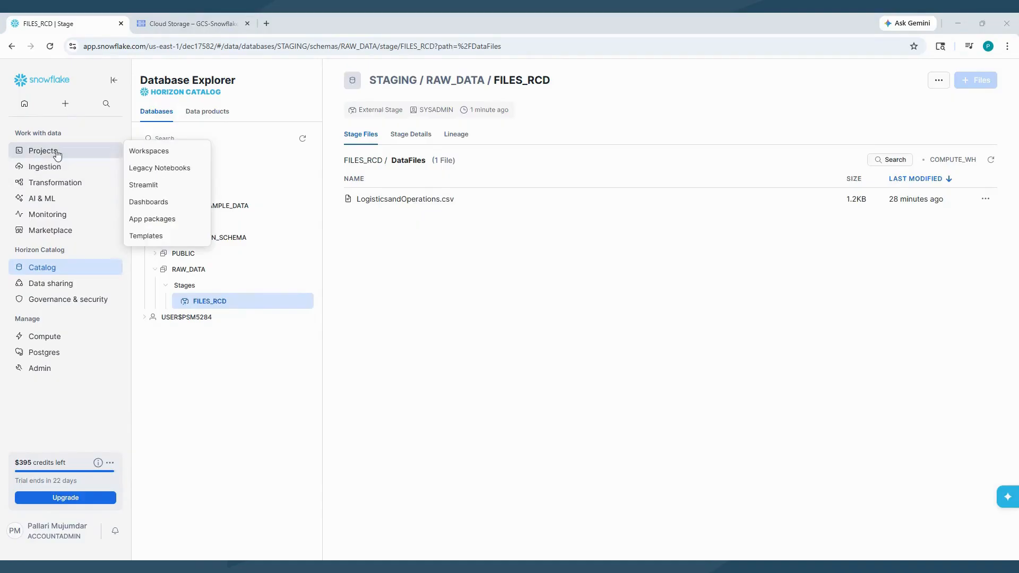
click(139, 152)
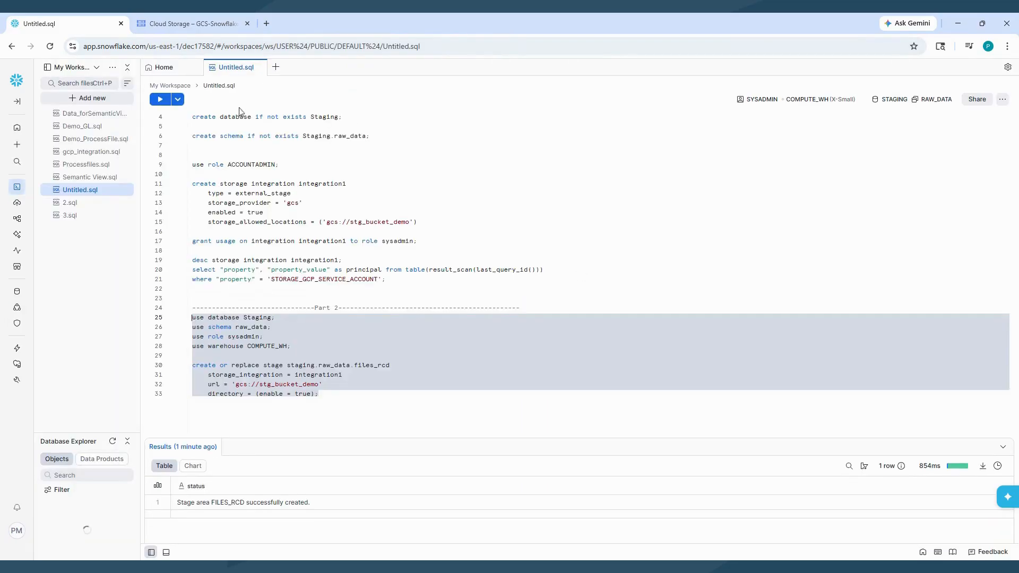
scroll(578, 273, down, 2)
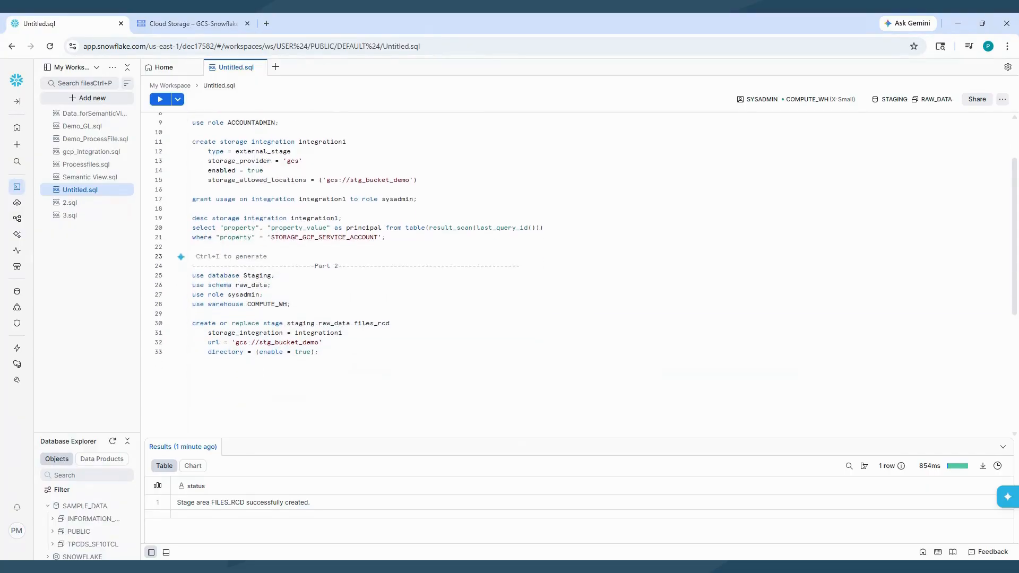
Switch to the Google Cloud console, clear the resource search text, and start and authorize Cloud Shell
click(184, 24)
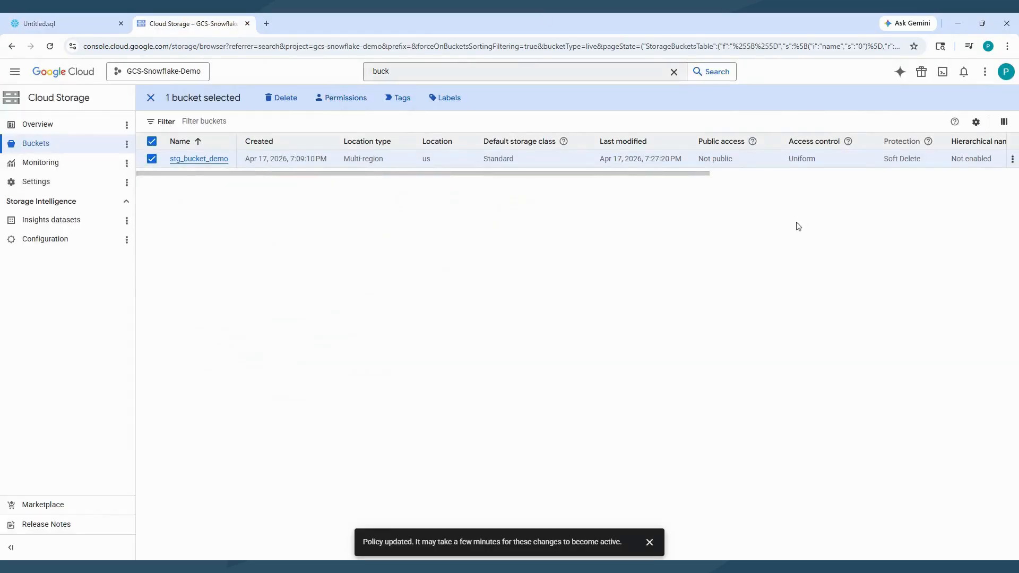
click(674, 71)
click(821, 204)
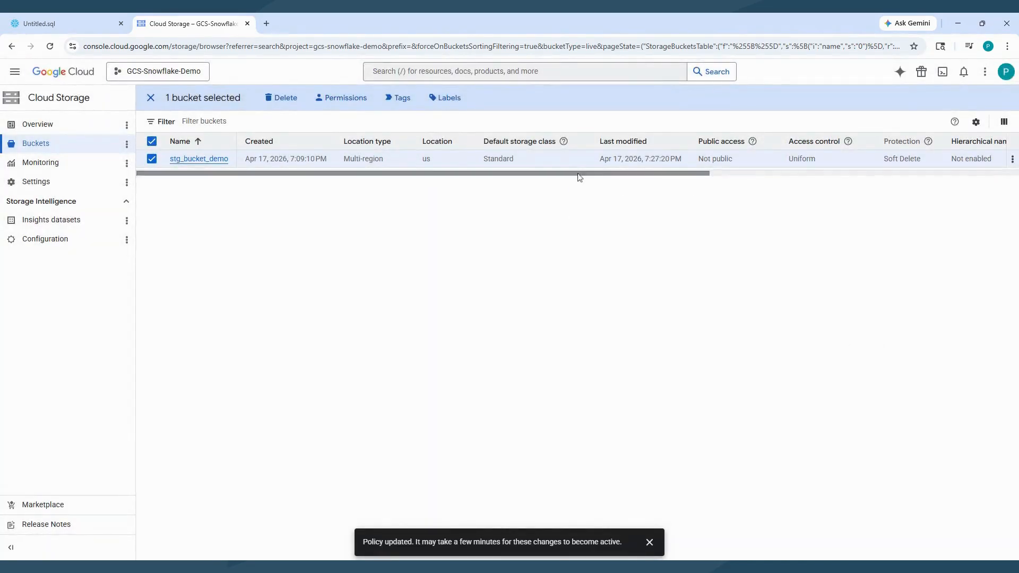
click(945, 78)
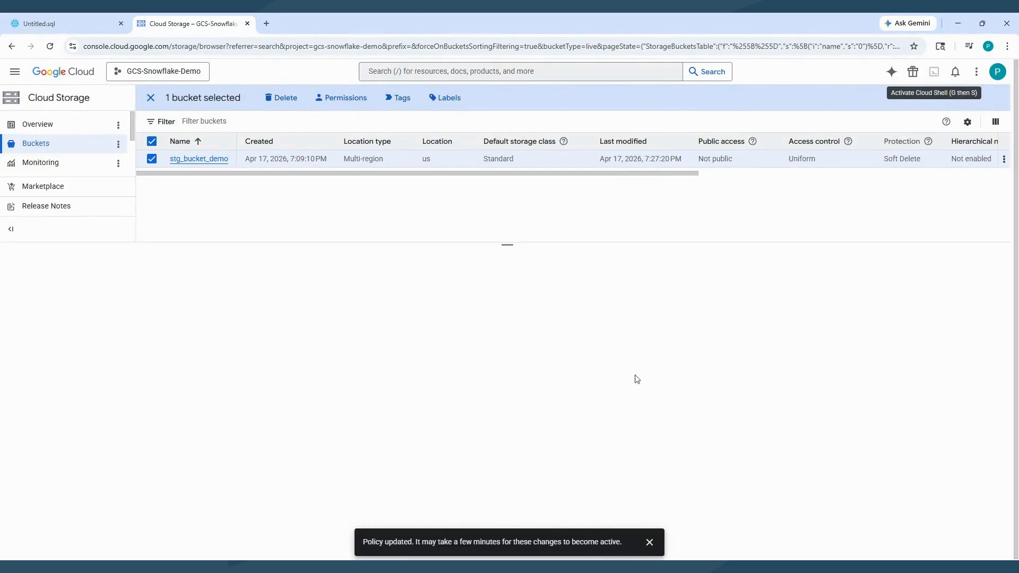
click(649, 542)
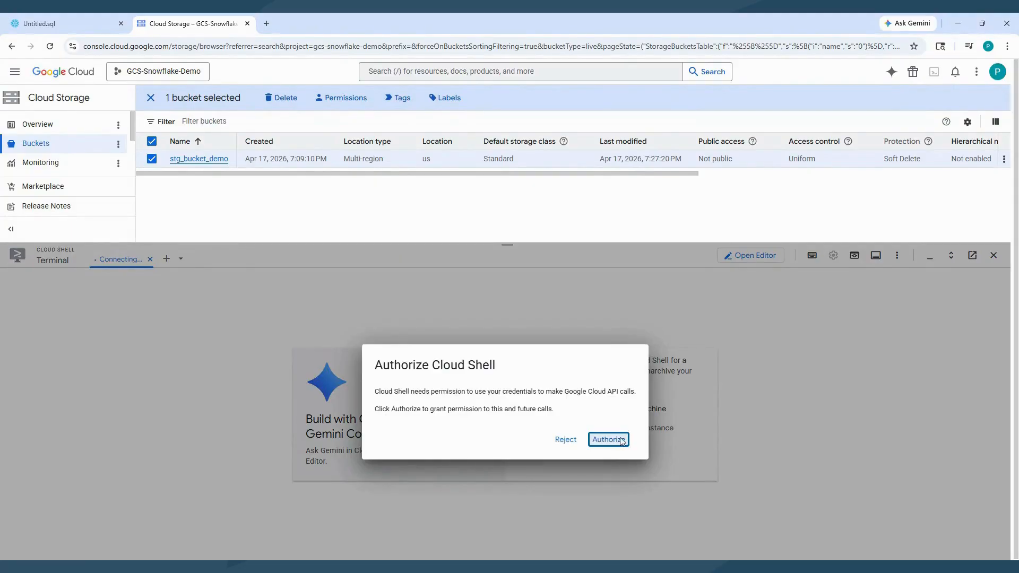
click(611, 440)
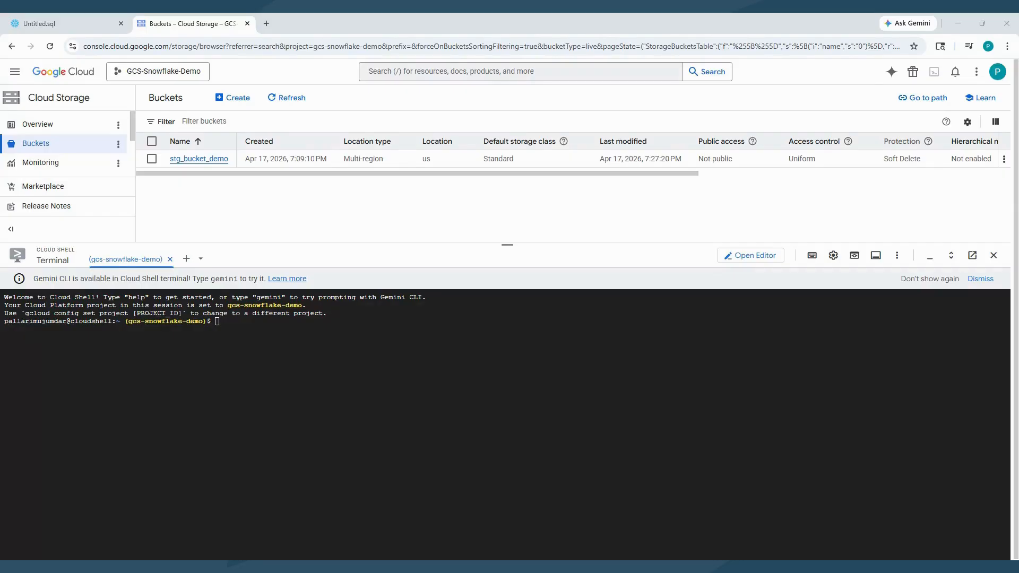
Set the active Cloud Shell project by running "gcloud config set project gcs-snowflake-demo"
click(217, 321)
text(gcloud config set project gcs-snowflake-demo)
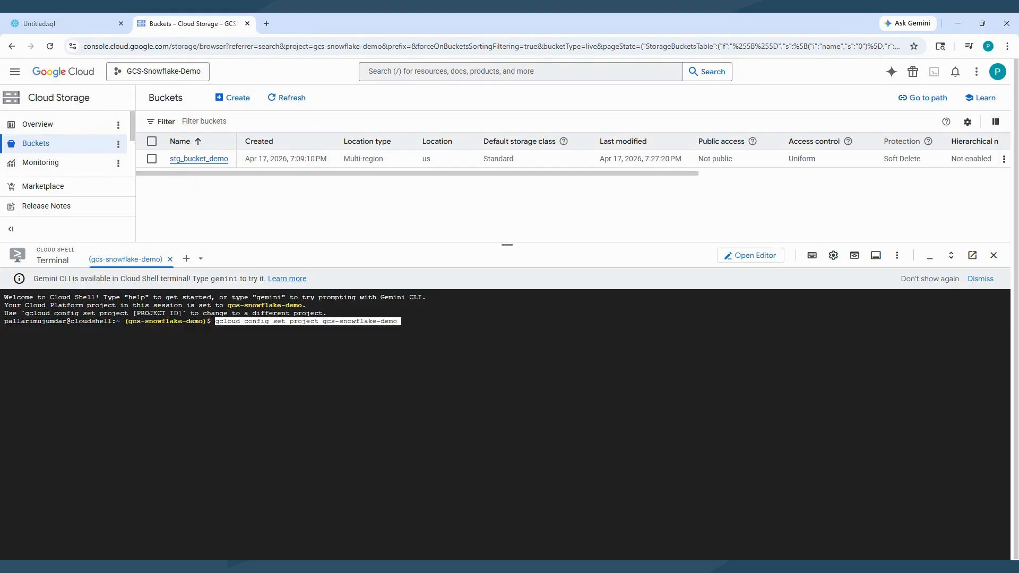
key(Return)
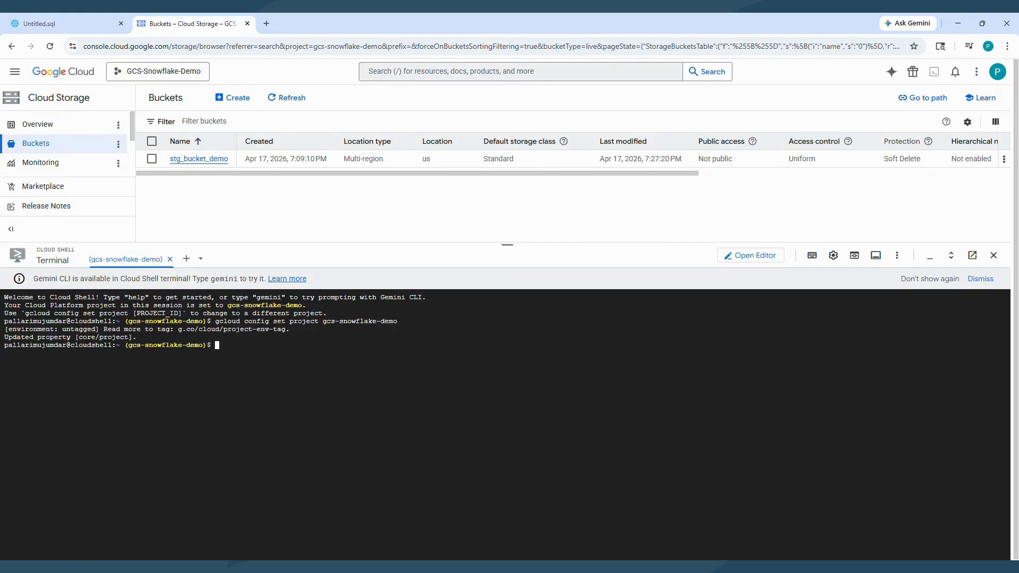
Create the bucket's Pub/Sub notification by running "gsutil notification create -t snowpipe -f json gs://stg_bucket_demo/", and close Cloud Shell
key(alt+Tab)
key(alt+Tab)
text(gsutil notification create -t snowpipe -f json gs://stg_bucket_demo/)
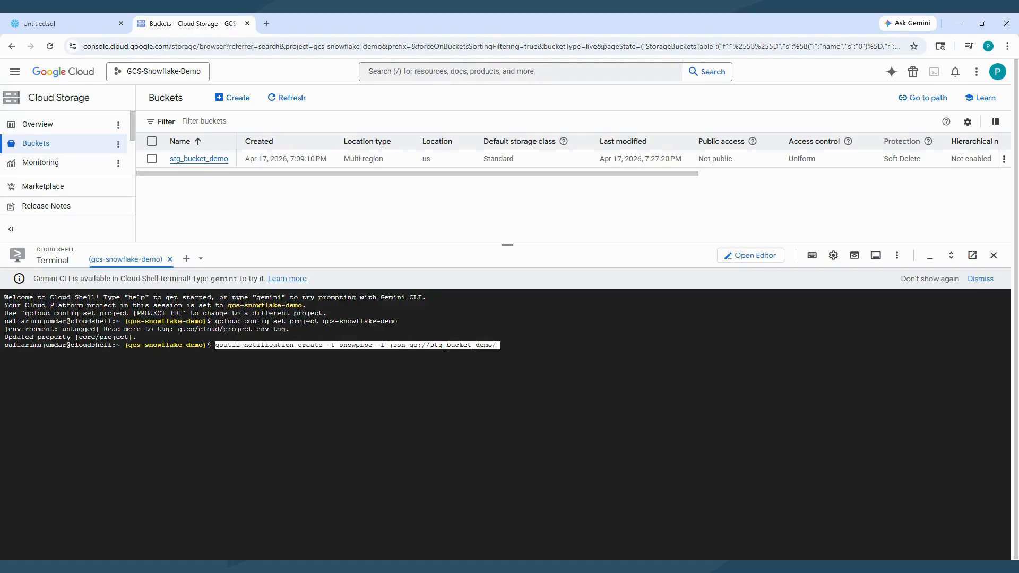
key(Return)
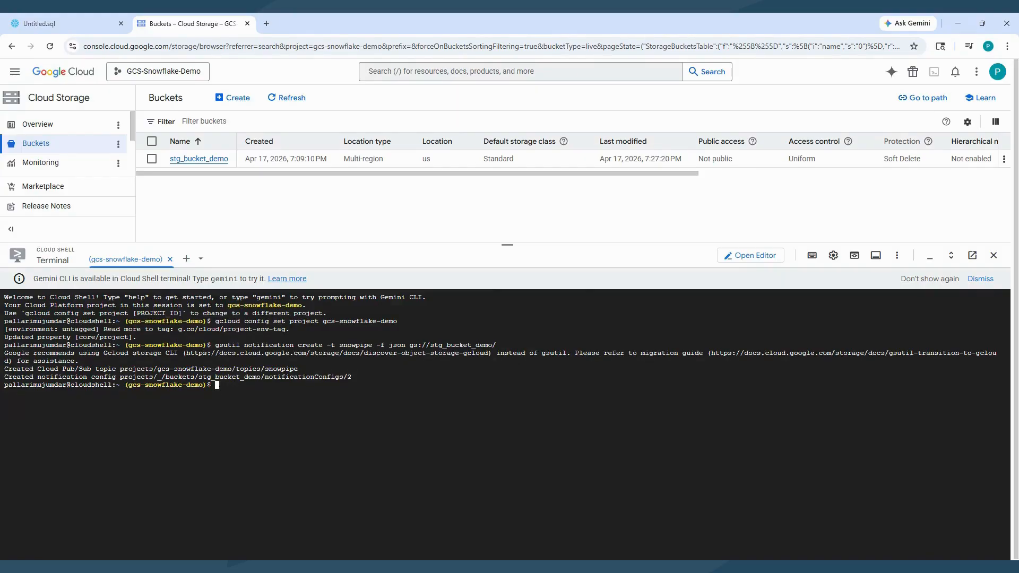
click(994, 255)
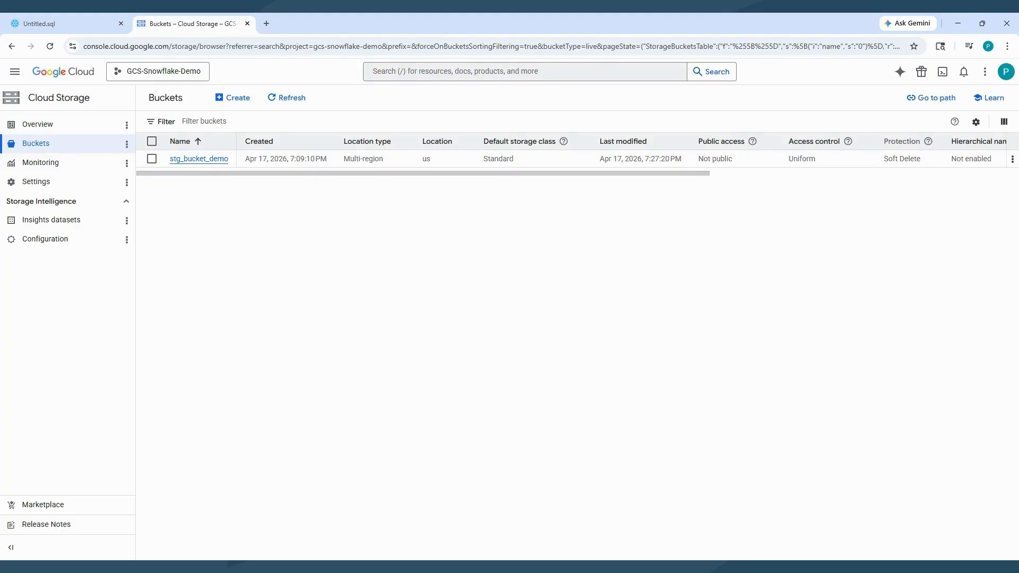
Search the console for Pub/Sub, go to its topics, and open the snowpipe topic
text(/)
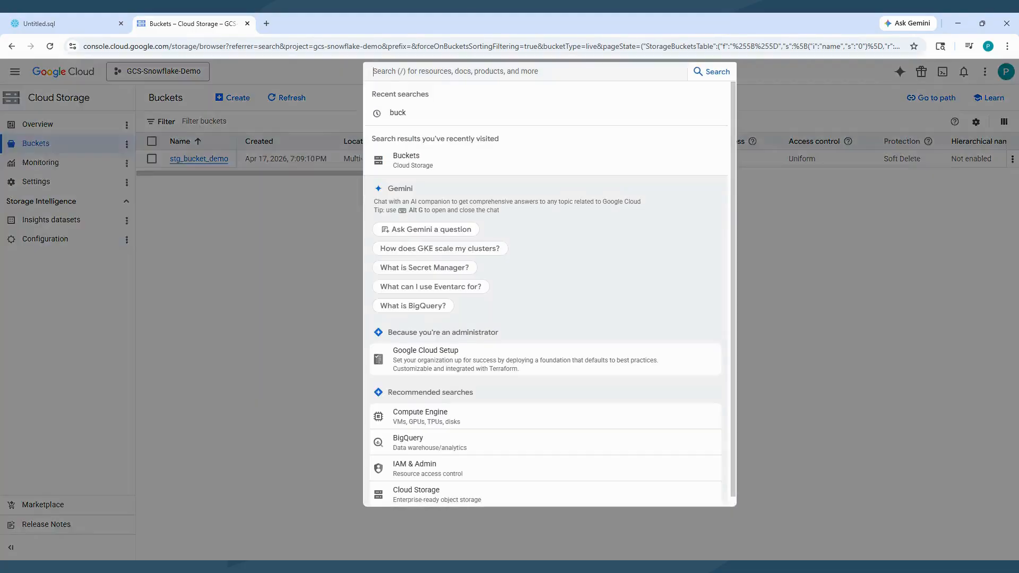
text(pub/sub)
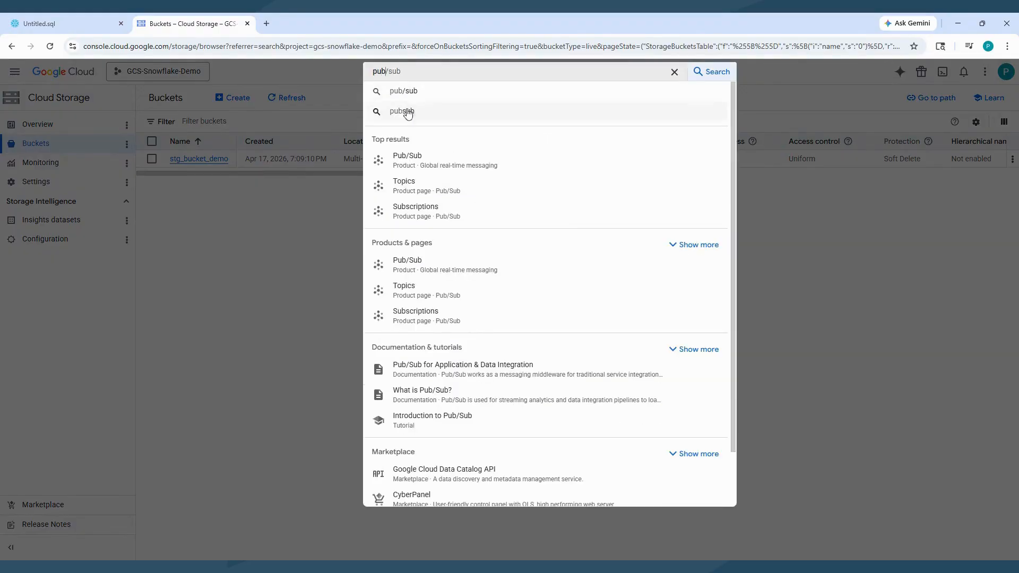
click(414, 165)
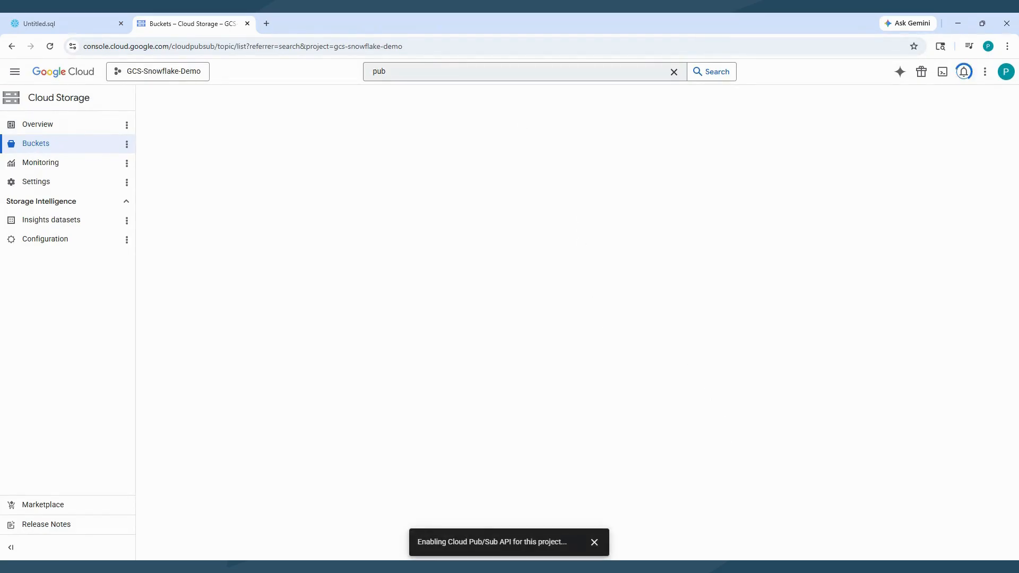
click(595, 542)
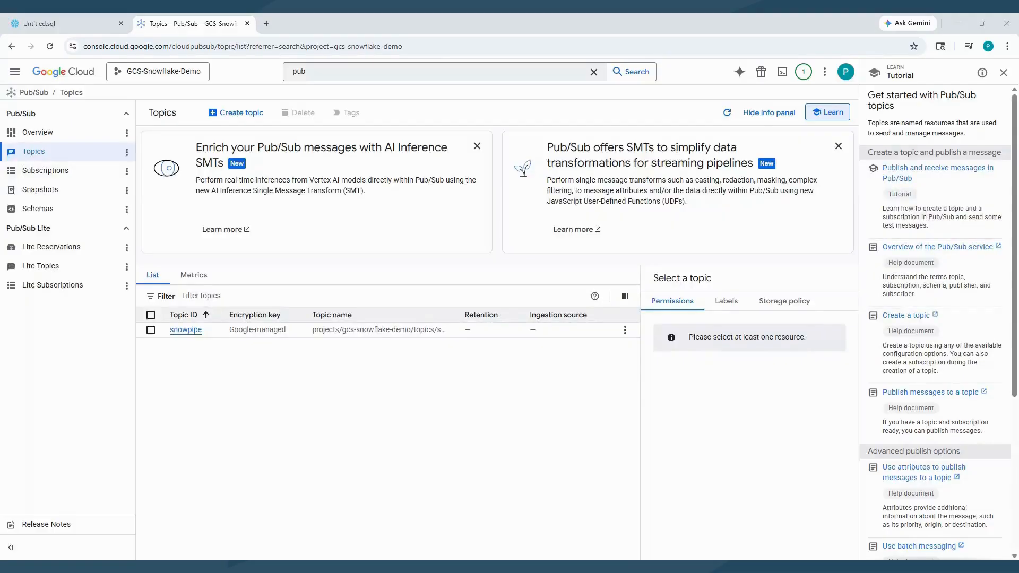
click(187, 331)
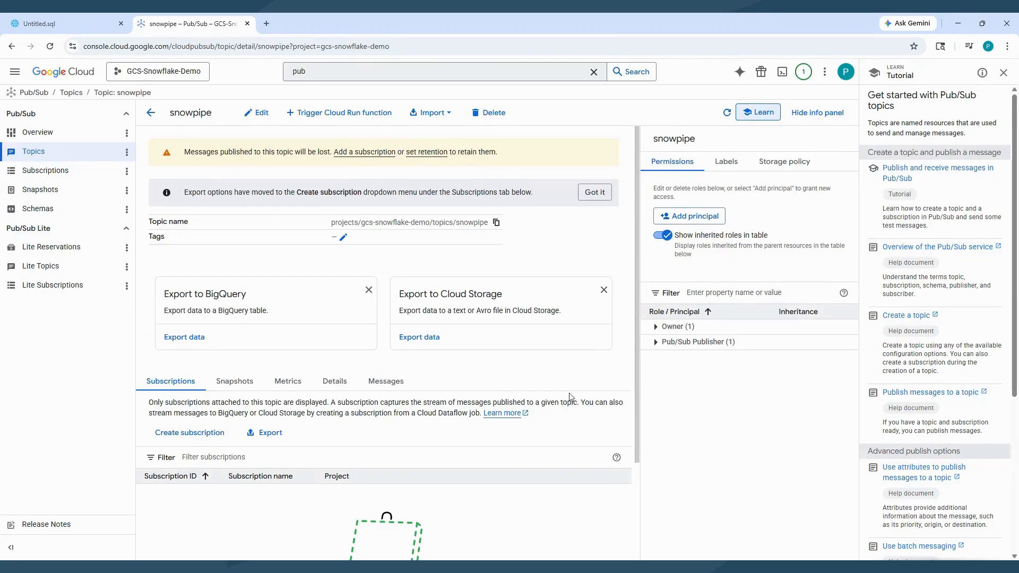
Create a subscription on the snowpipe topic with the ID subscription1 and default settings, and copy its full subscription name
click(178, 434)
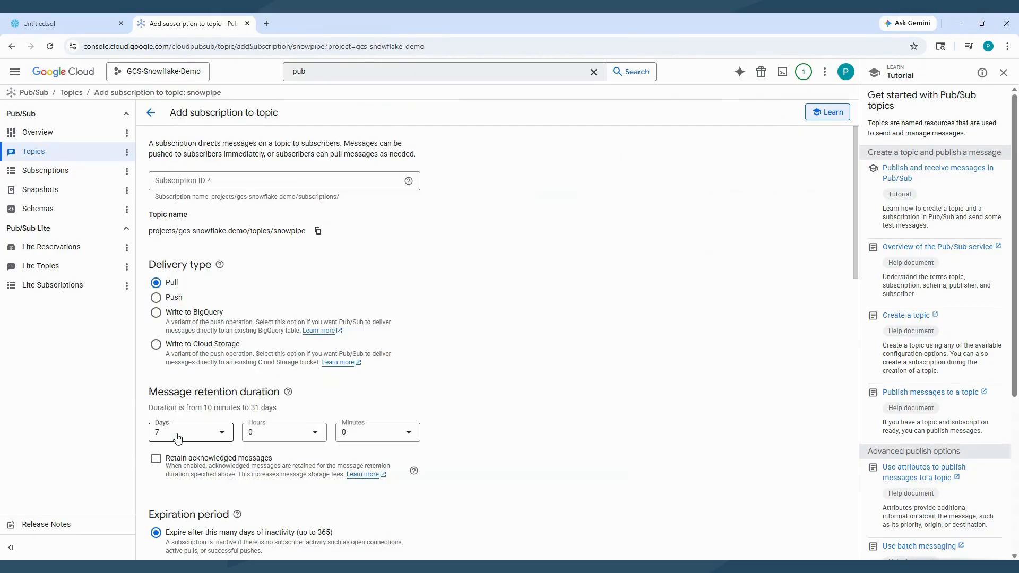
click(236, 178)
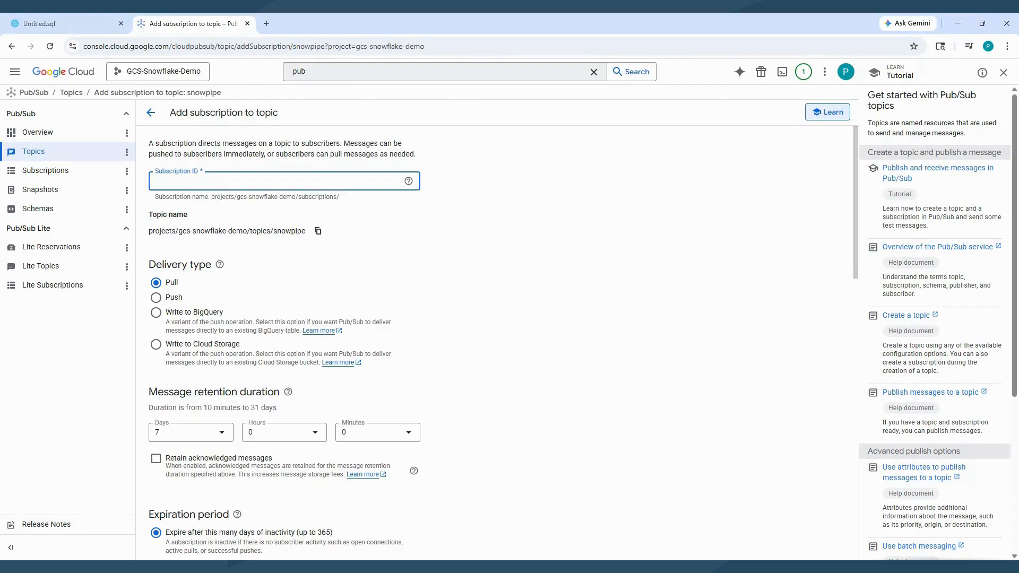
text(subscription1)
scroll(420, 371, down, 8)
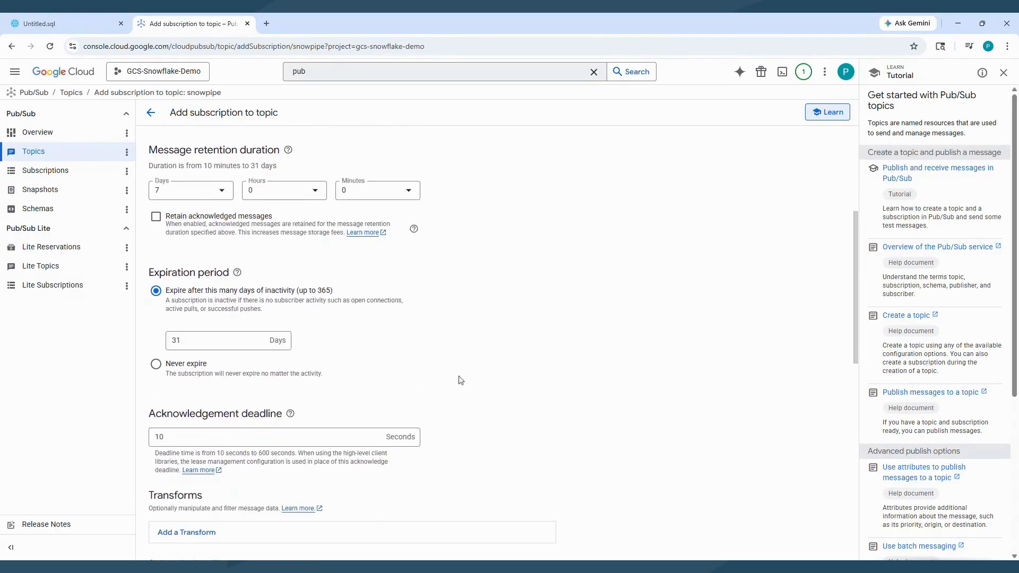
scroll(436, 414, down, 7)
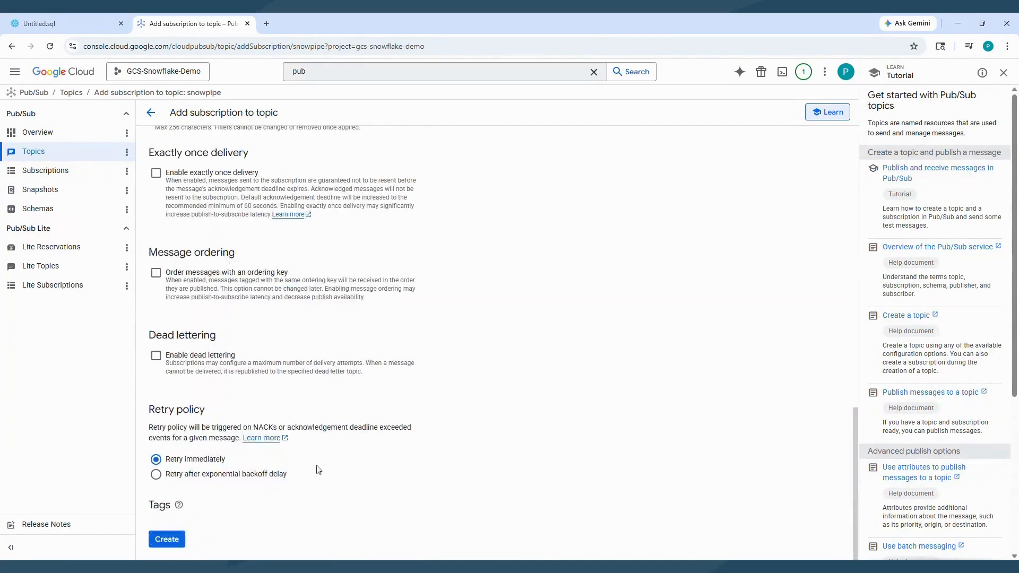
click(181, 539)
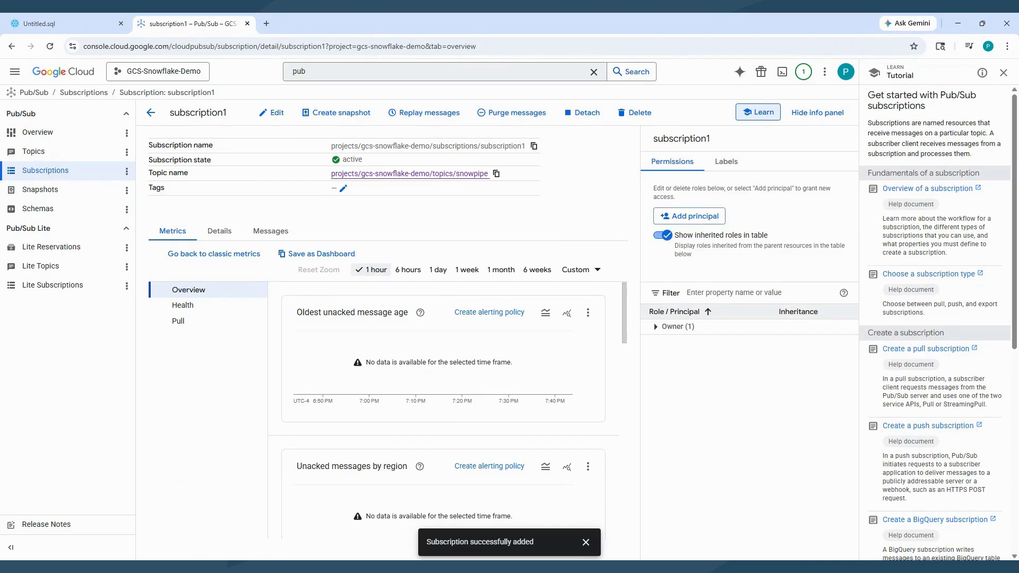
click(534, 146)
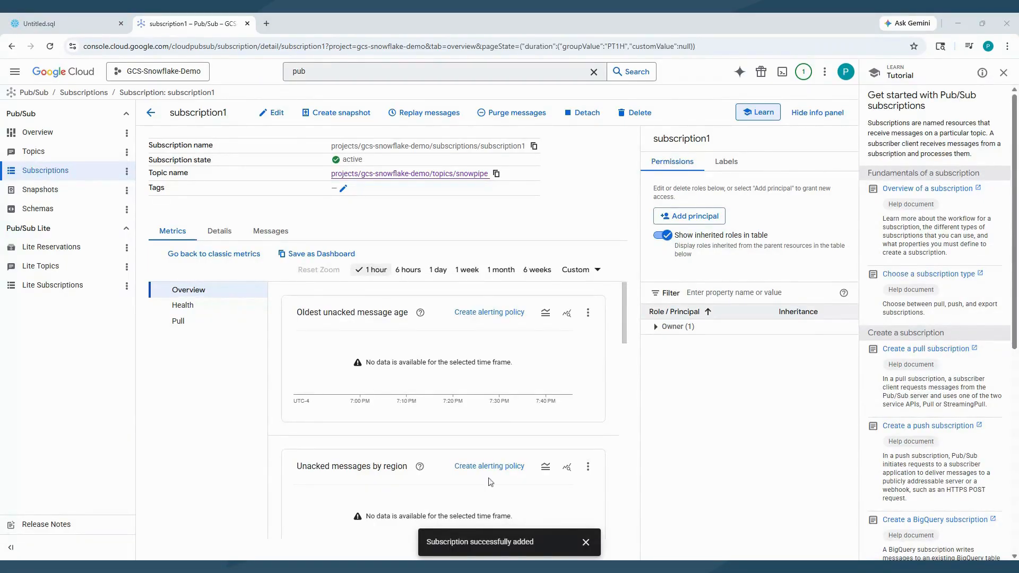
Switch to Untitled.sql in Snowflake and add a dashed "Part 3" comment divider below the create stage statement
click(58, 25)
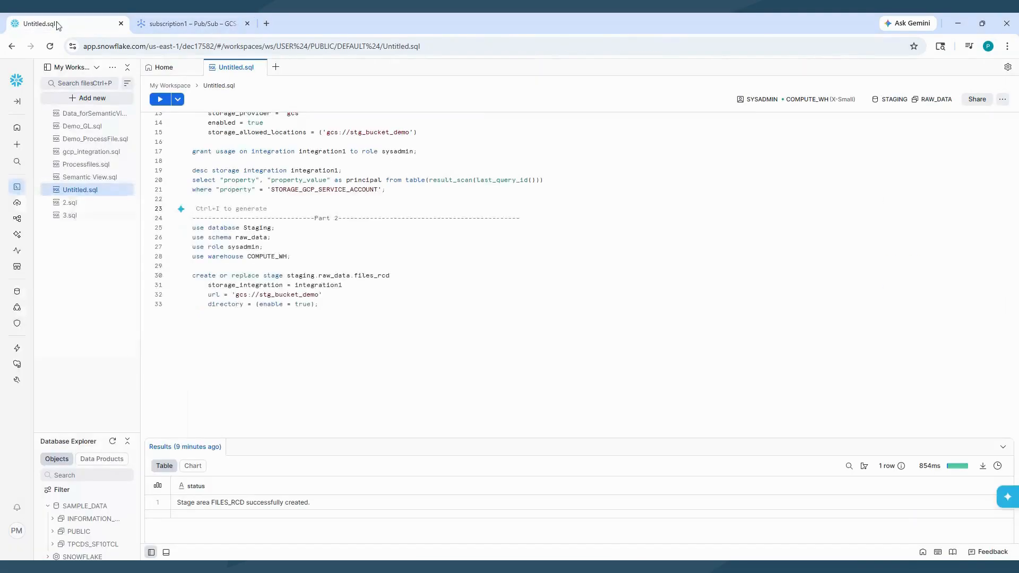
click(319, 305)
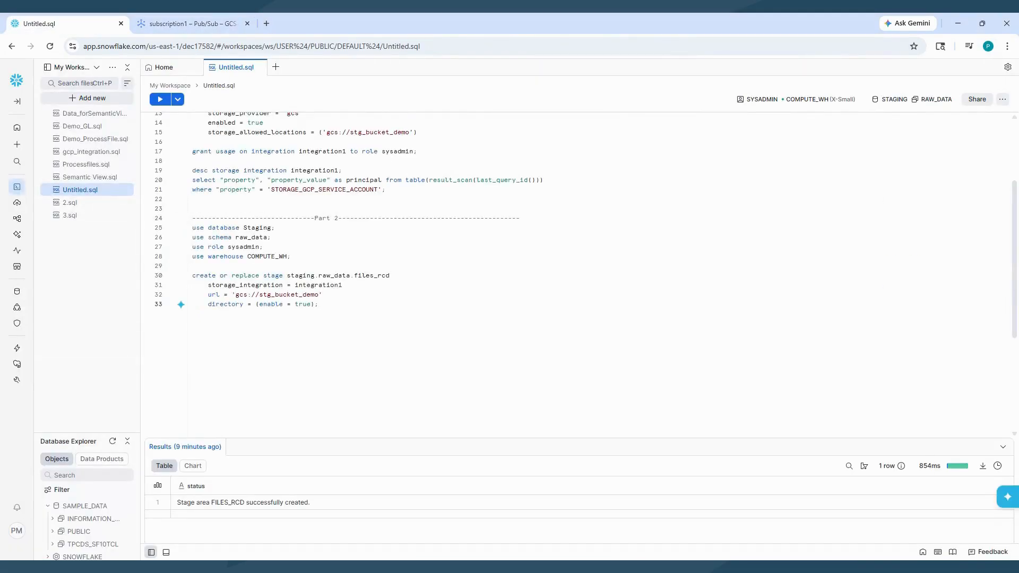
key(Return)
key(Return)
text(---------------------------Part 3----------------------------------)
key(Return)
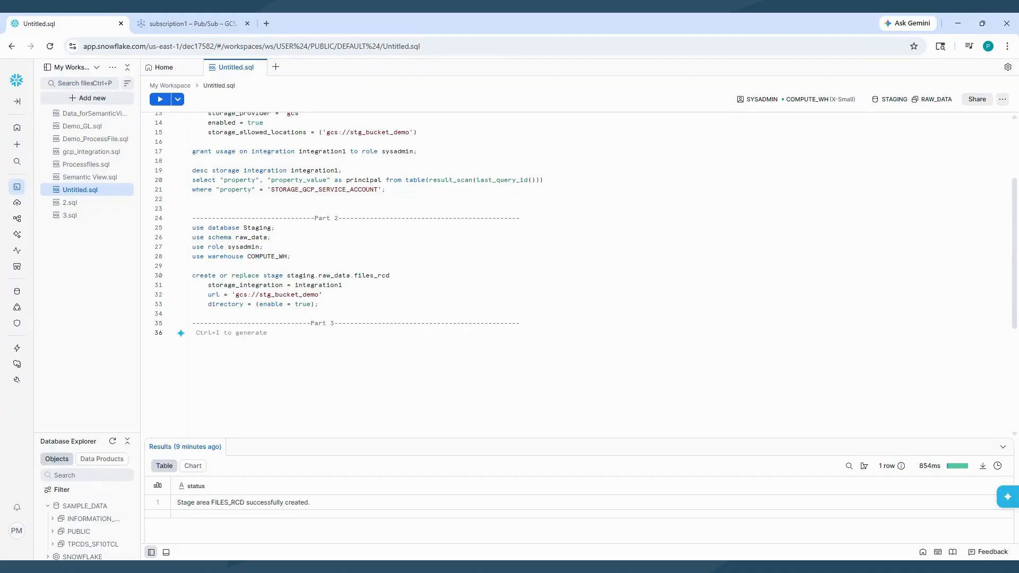
Paste the prepared statements below the Part 3 divider that create, grant and describe the Pub/Sub notification integration get_gcp_notifications
key(alt+Tab)
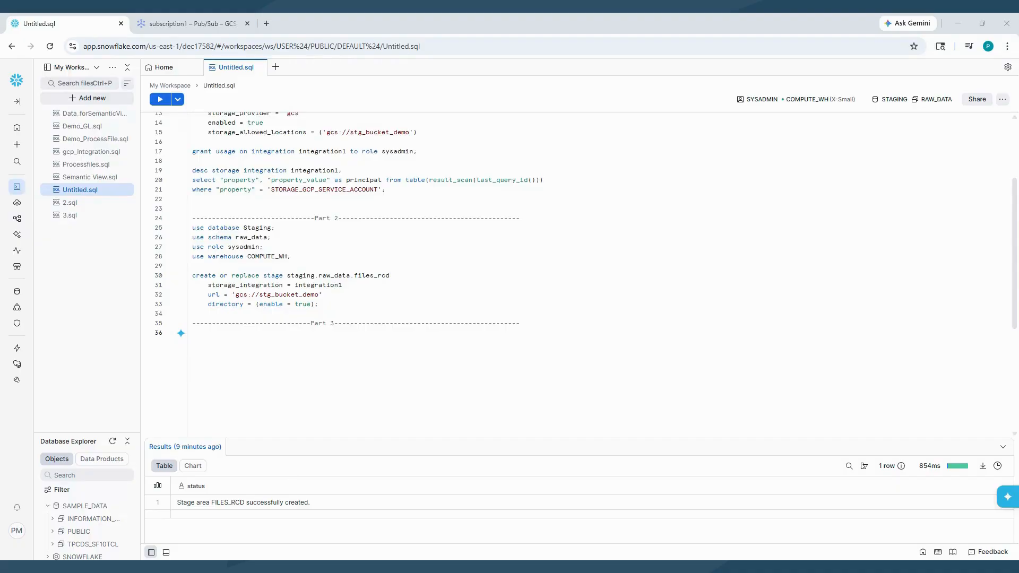
click(193, 334)
key(ctrl+v)
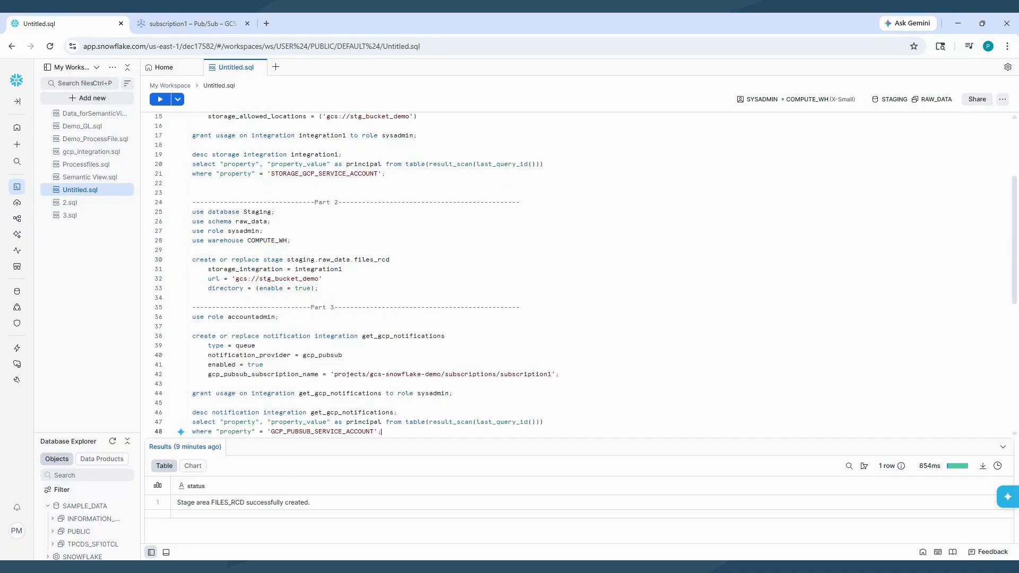
Review the Part 3 subscription name, the grant to sysadmin, and the query for GCP_PUBSUB_SERVICE_ACCOUNT
scroll(579, 274, down, 2)
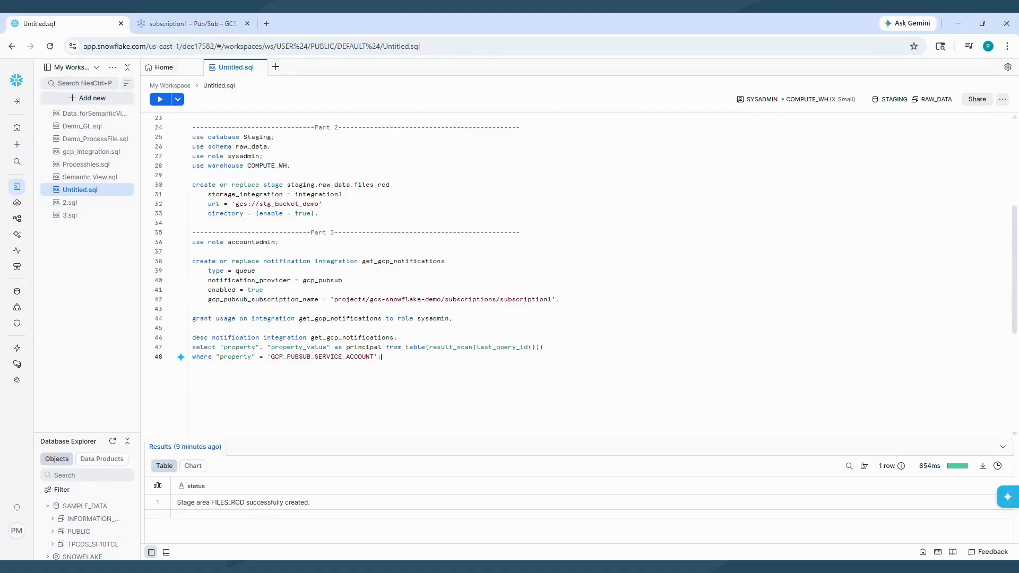
drag(330, 299, 560, 300)
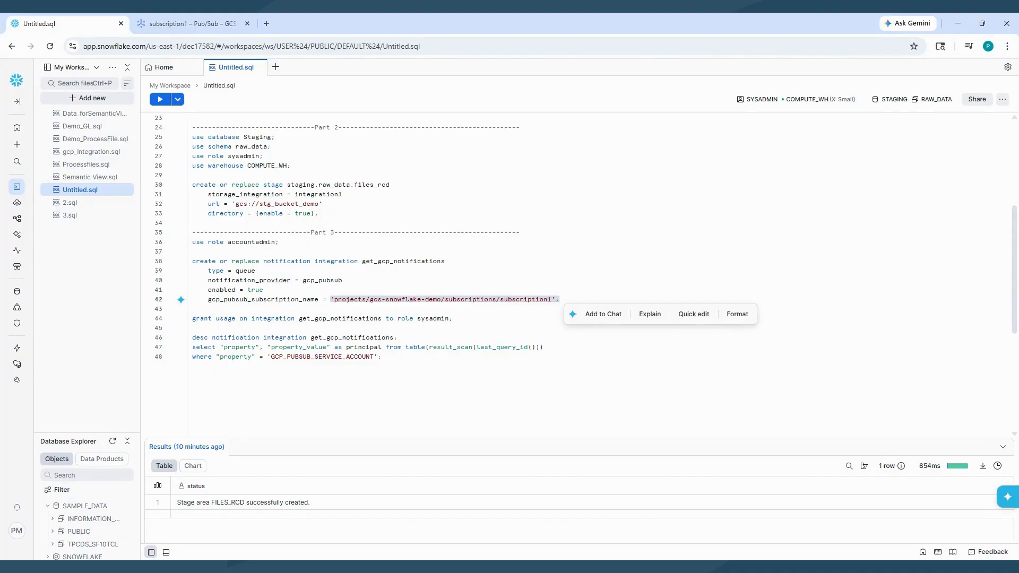
drag(192, 319, 453, 318)
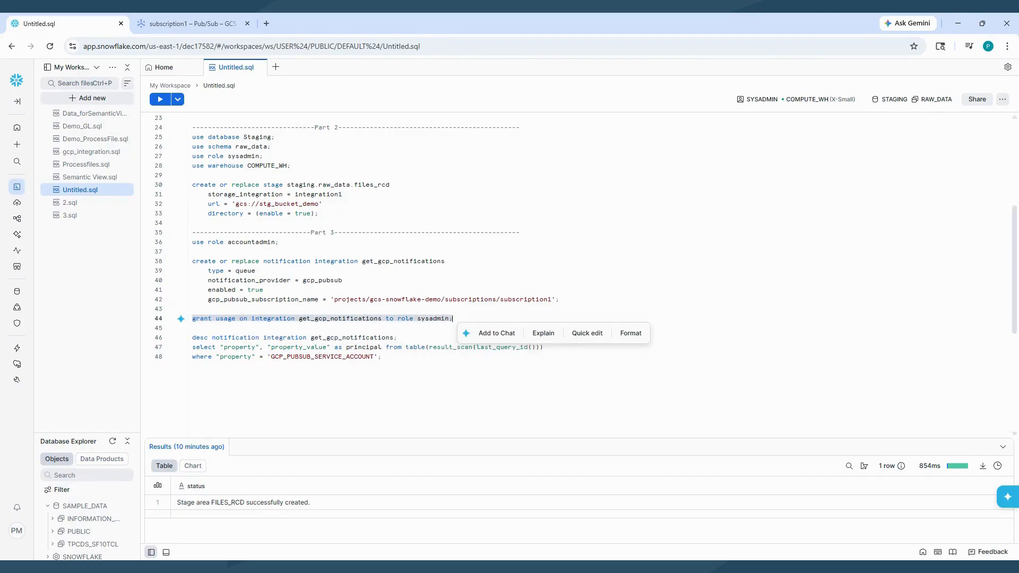
click(453, 318)
scroll(584, 239, down, 1)
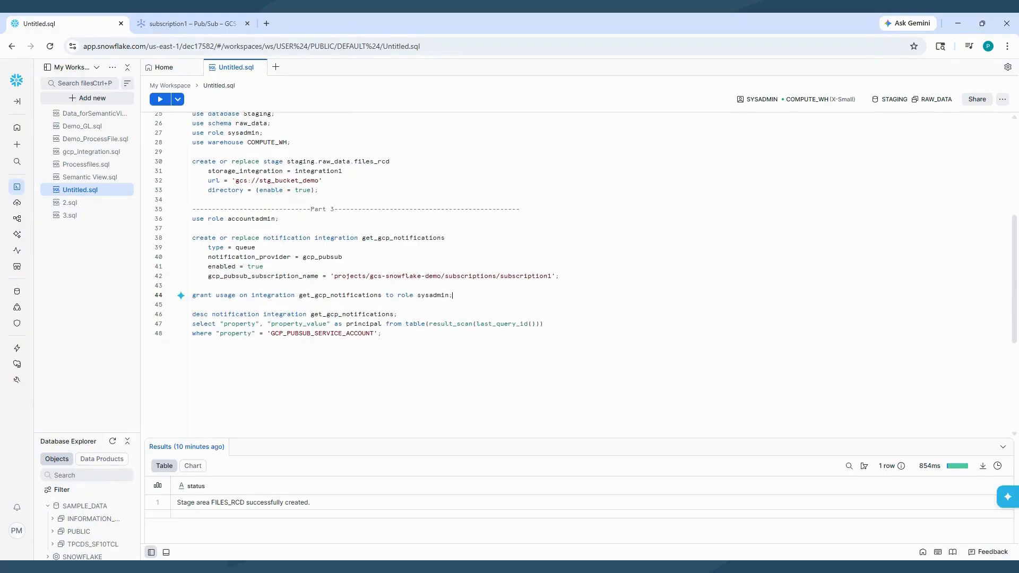
drag(383, 334, 185, 319)
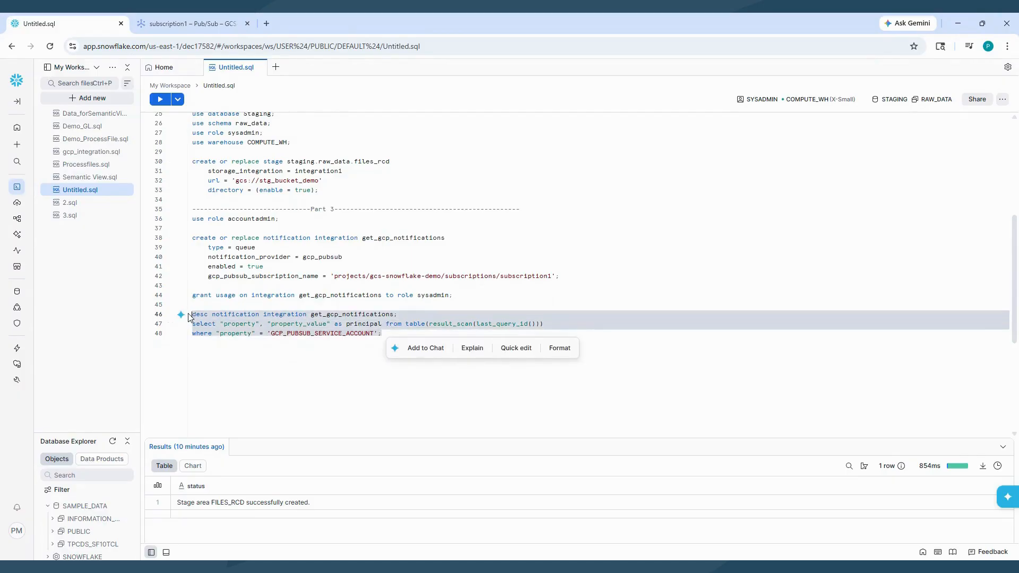
click(381, 334)
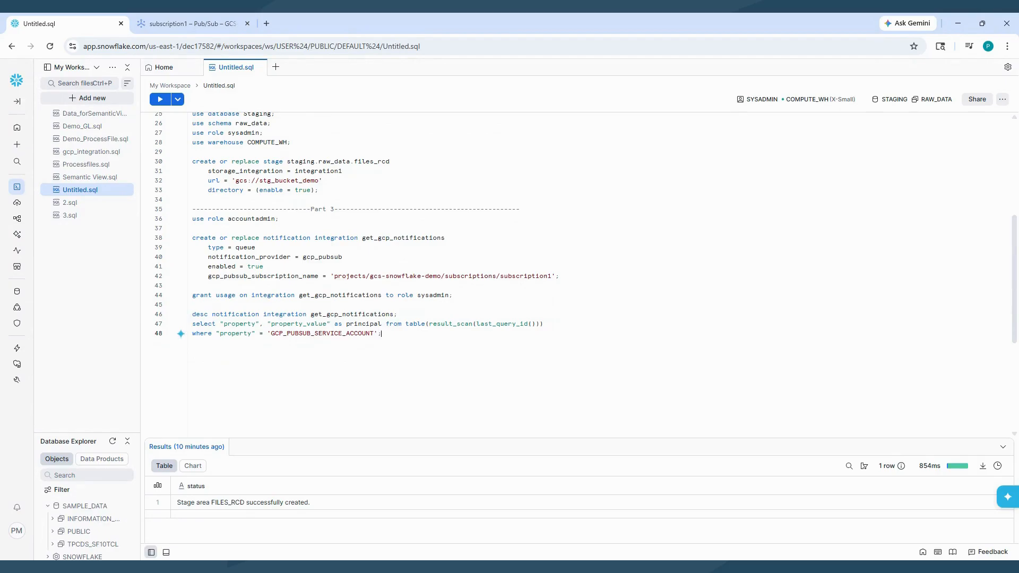
Run all Part 3 statements from "use role accountadmin" through the GCP_PUBSUB_SERVICE_ACCOUNT query, and enlarge the results area
drag(381, 333, 188, 217)
click(159, 99)
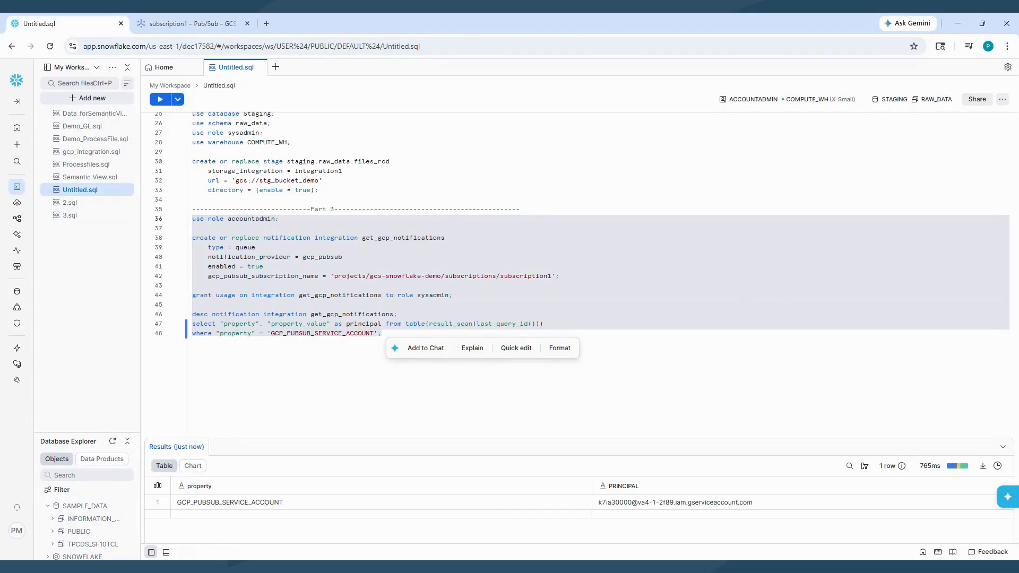
drag(660, 438, 642, 369)
click(626, 315)
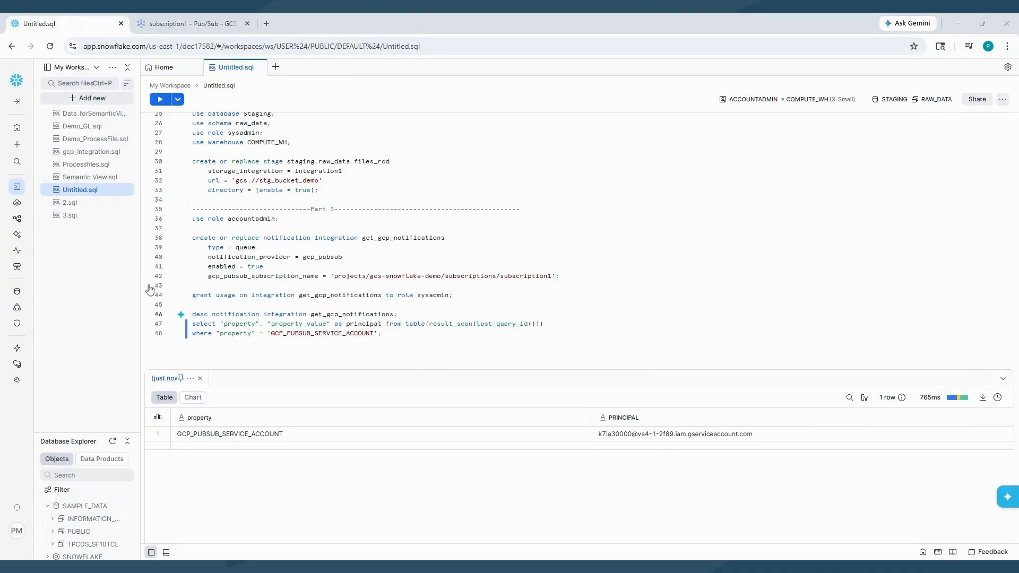
Start granting access to subscription1 in the Google Cloud console and add the service account copied from Snowflake's PRINCIPAL result as new principal
click(179, 23)
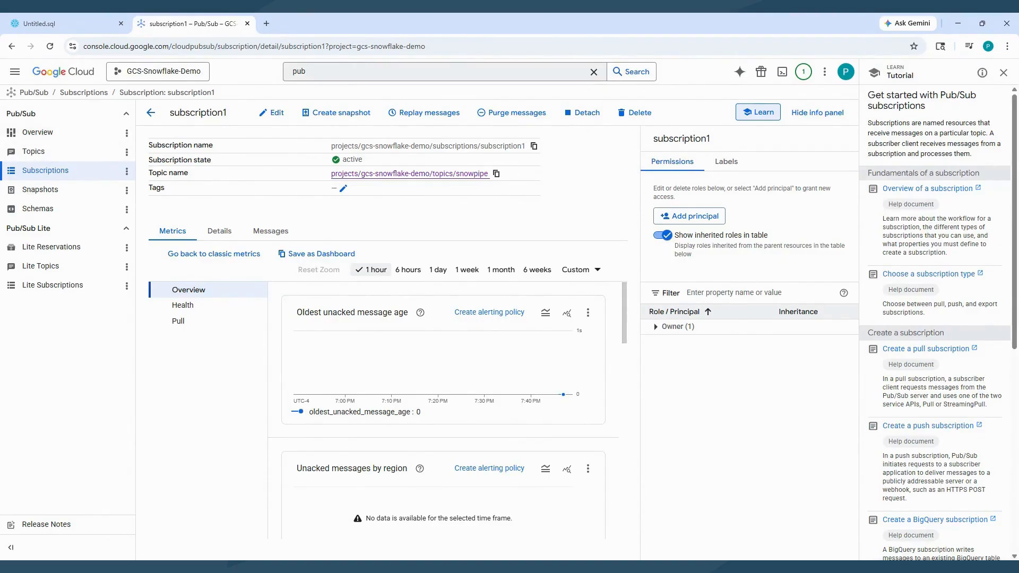
click(707, 217)
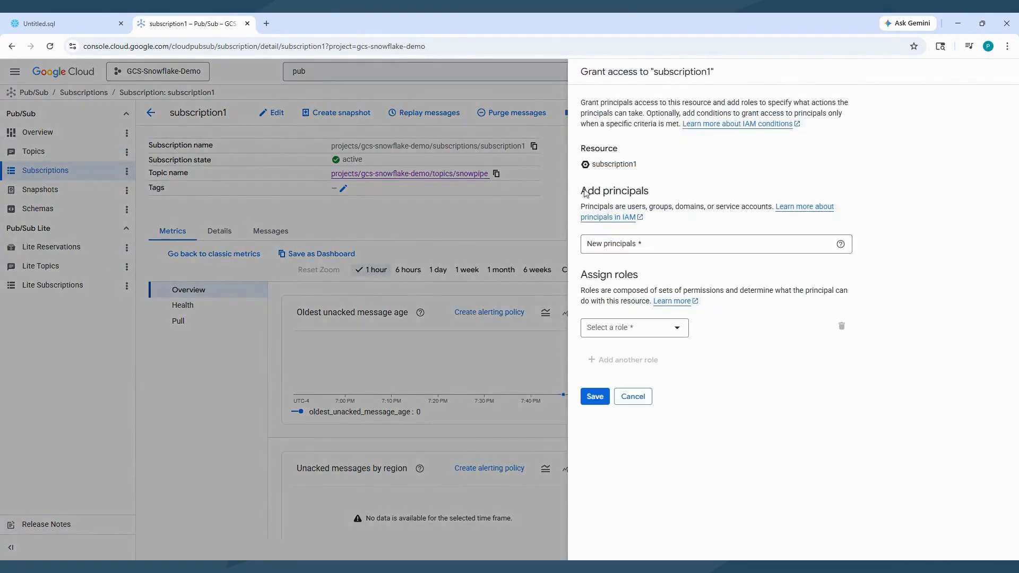
click(71, 25)
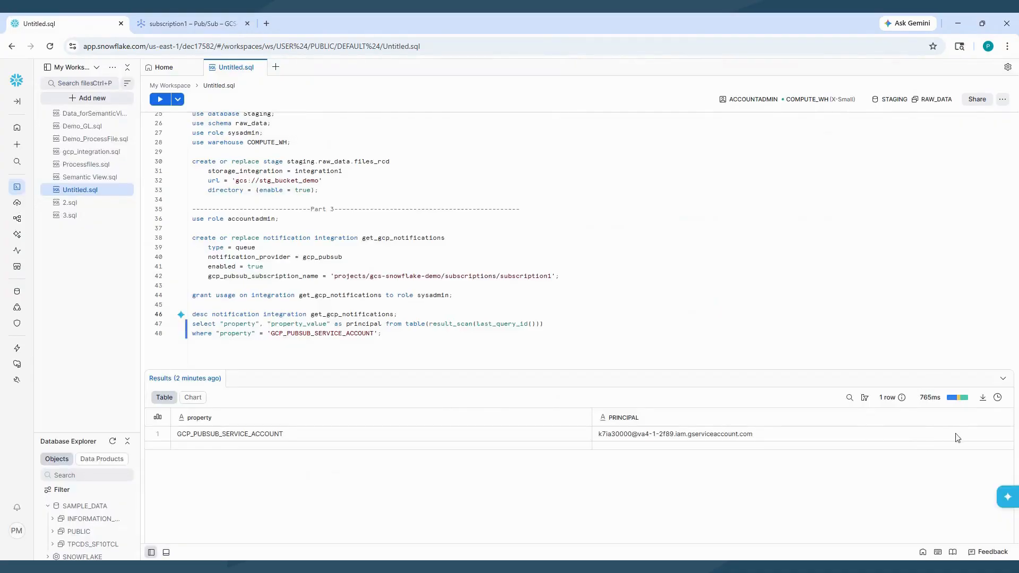
click(867, 433)
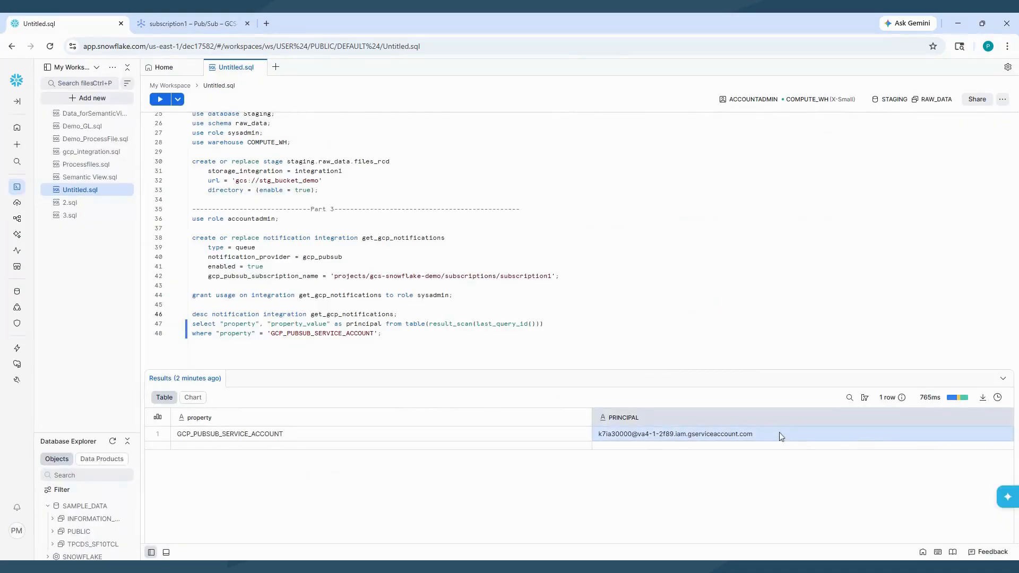
click(608, 433)
click(982, 419)
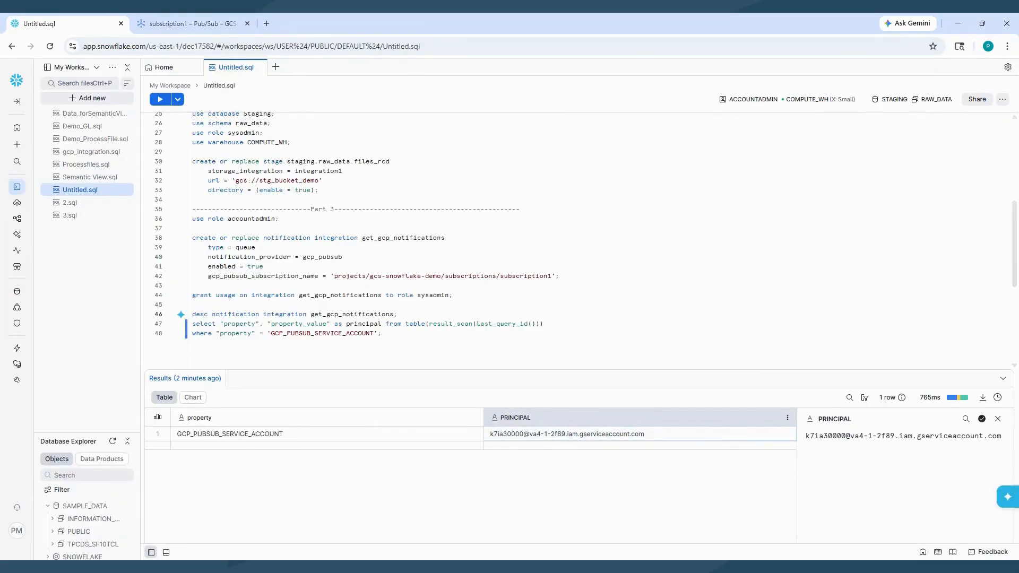
click(189, 24)
click(722, 244)
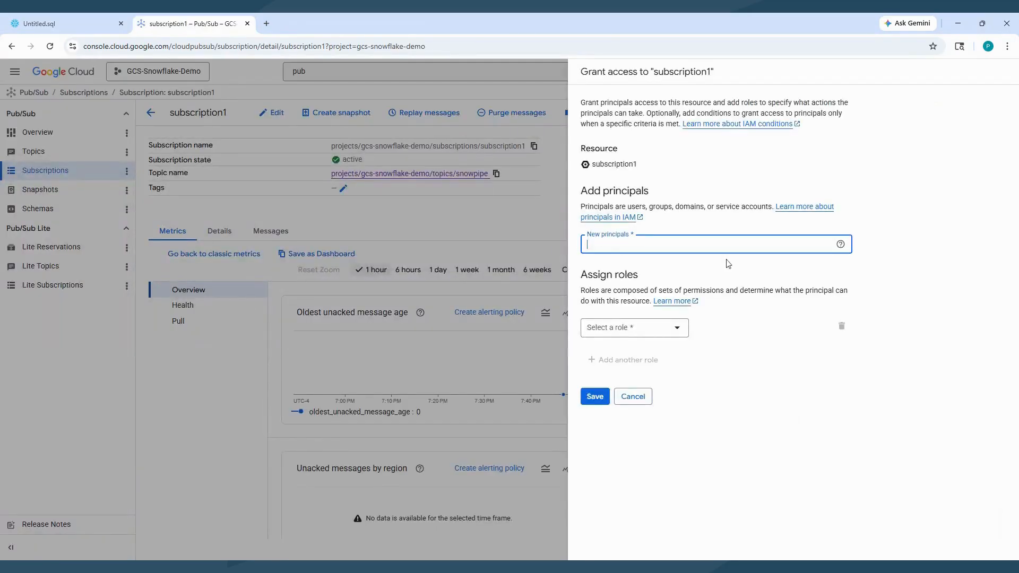
key(ctrl+v)
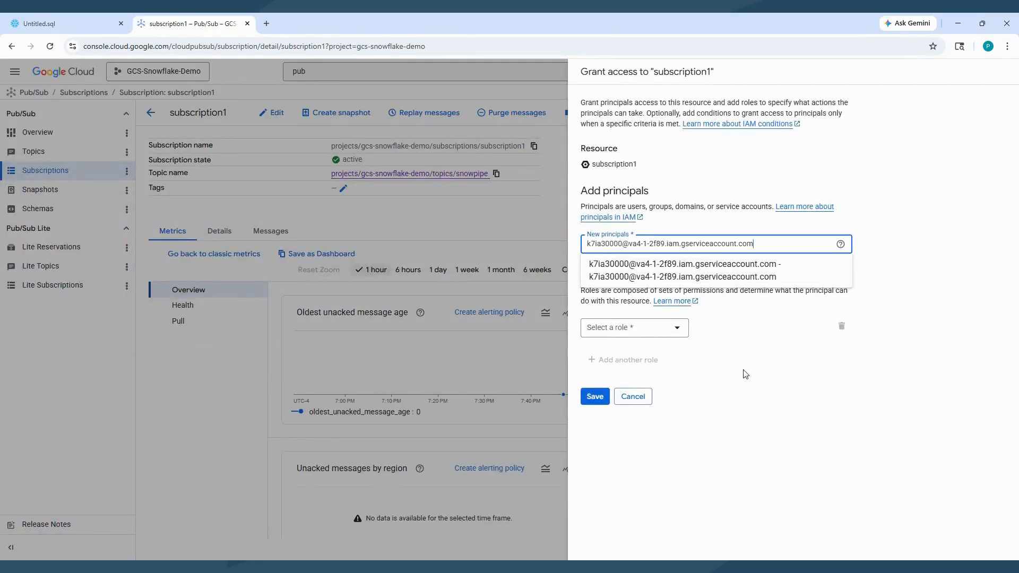
click(745, 375)
Assign the Pub/Sub Subscriber role to the new principal
click(632, 332)
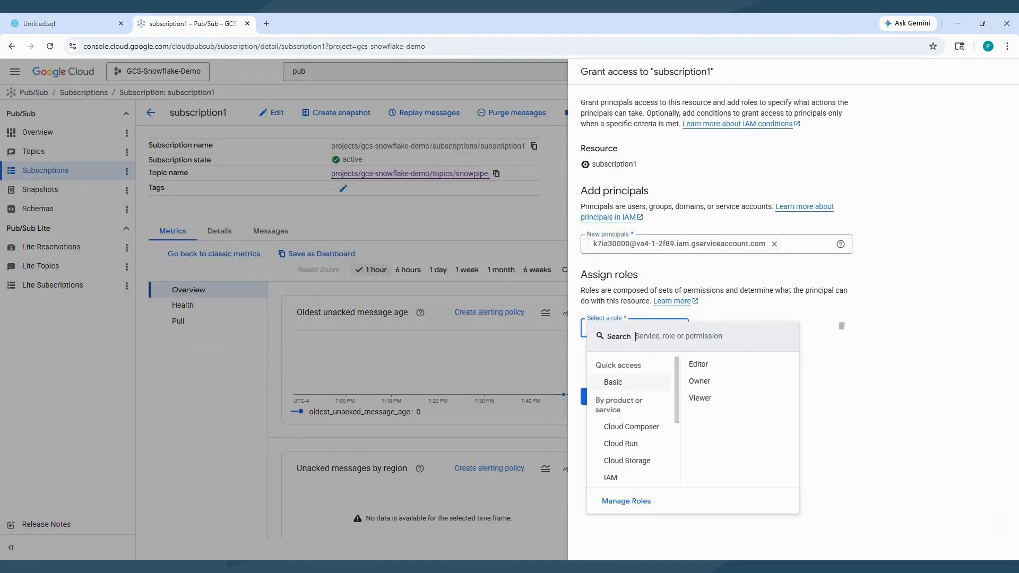
scroll(671, 430, down, 2)
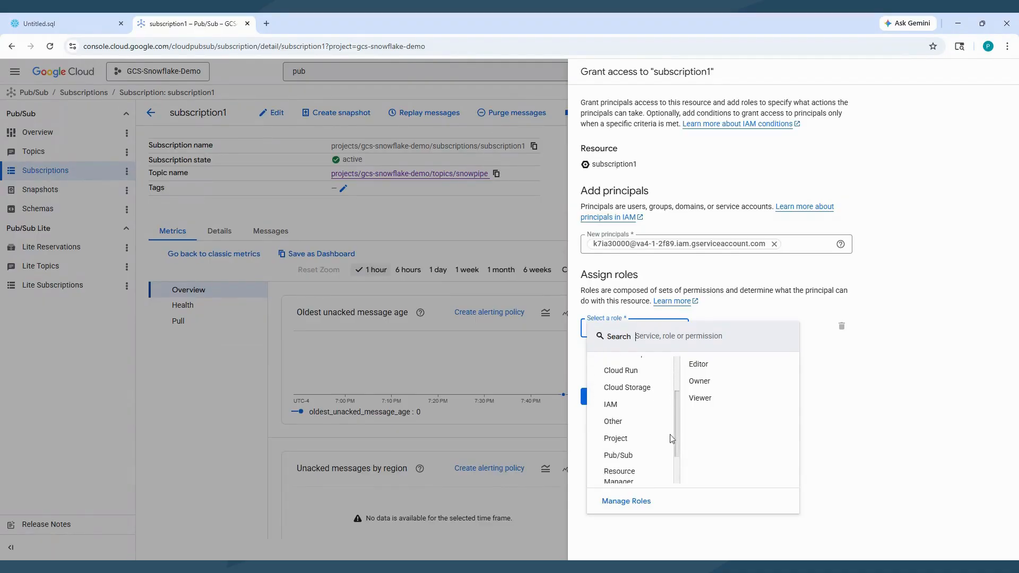
scroll(671, 439, down, 1)
click(627, 416)
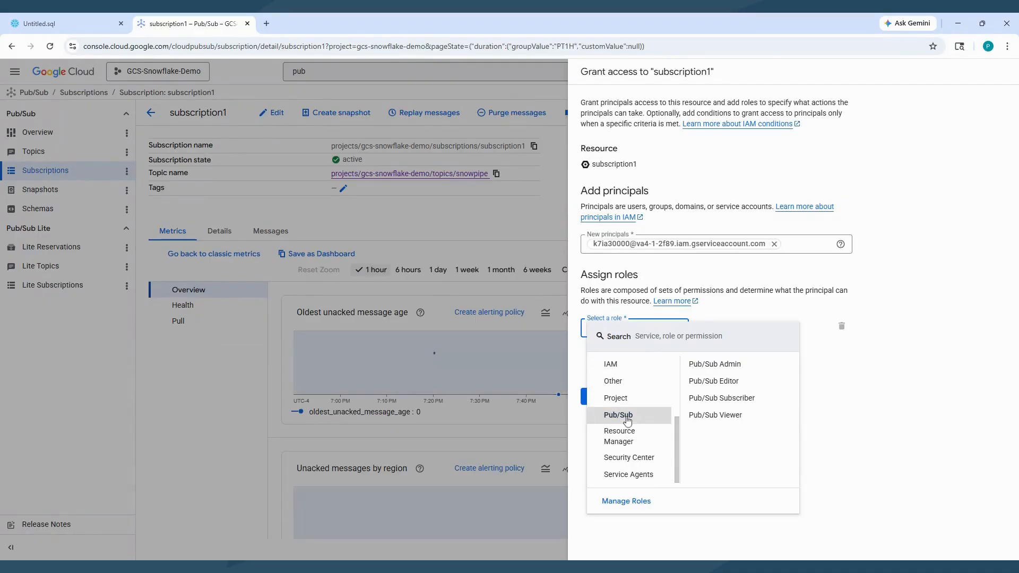
click(725, 399)
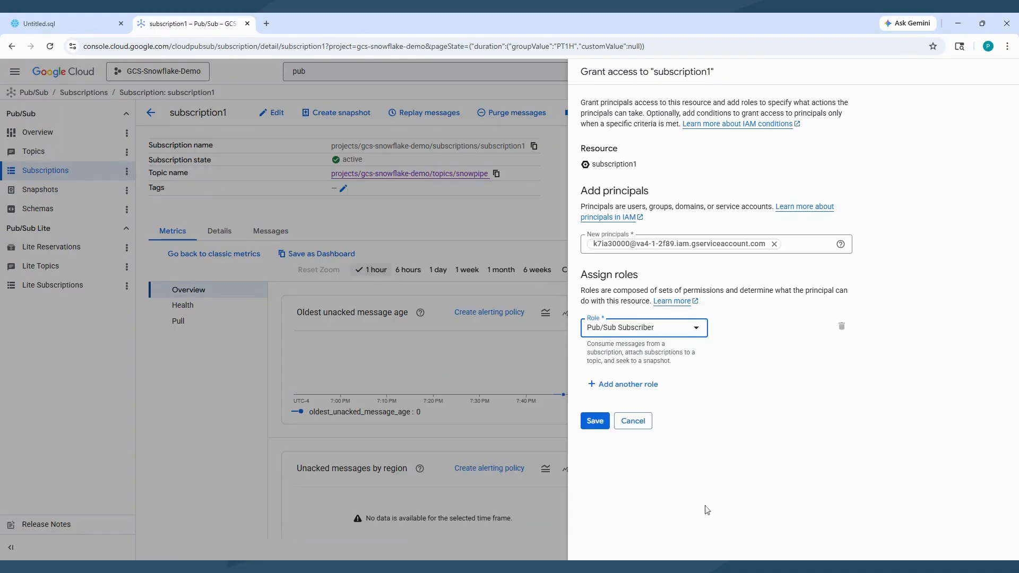
Save the role grant on subscription1 and open the project's IAM page
click(595, 422)
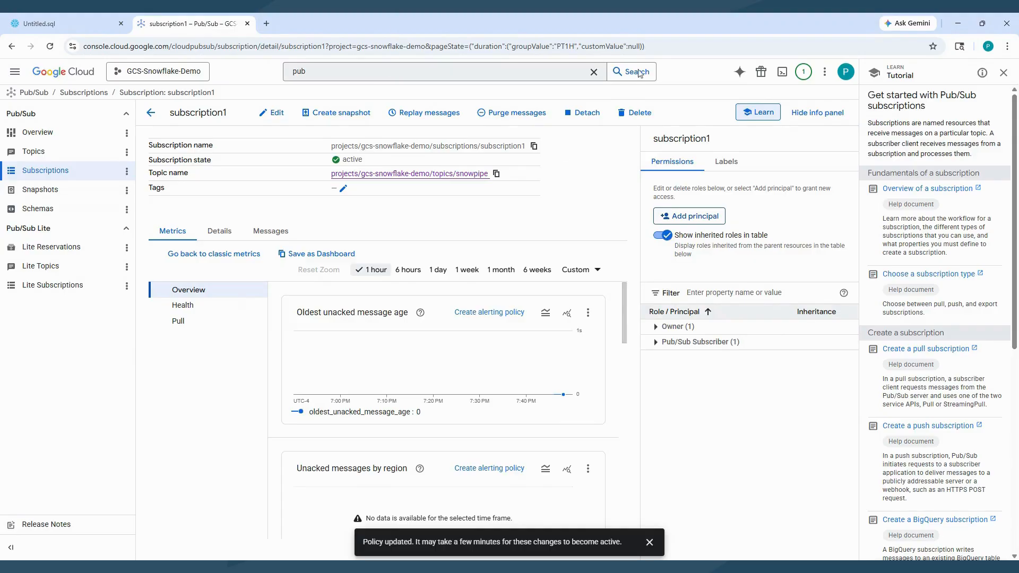
click(595, 75)
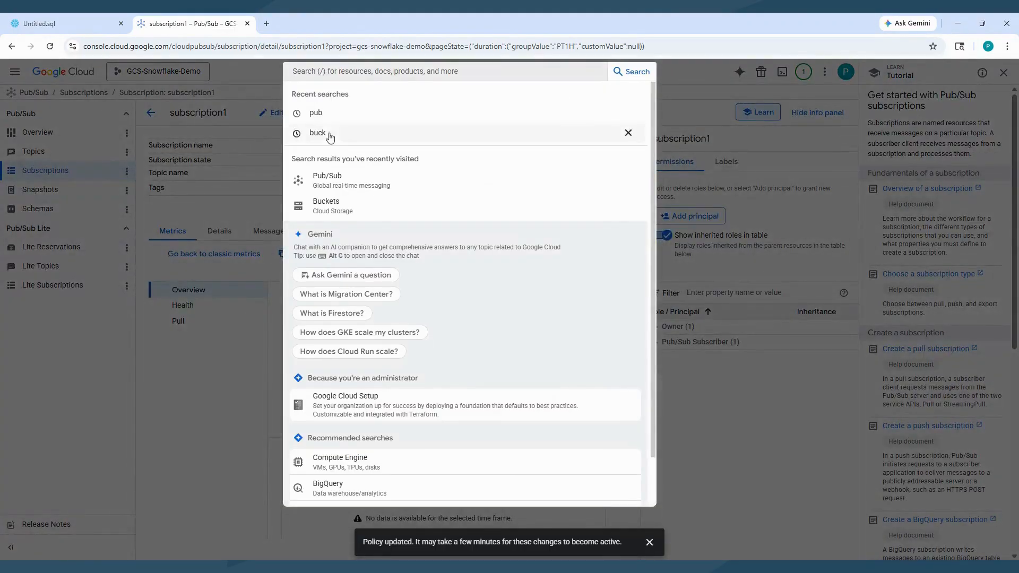
text(iam & admin)
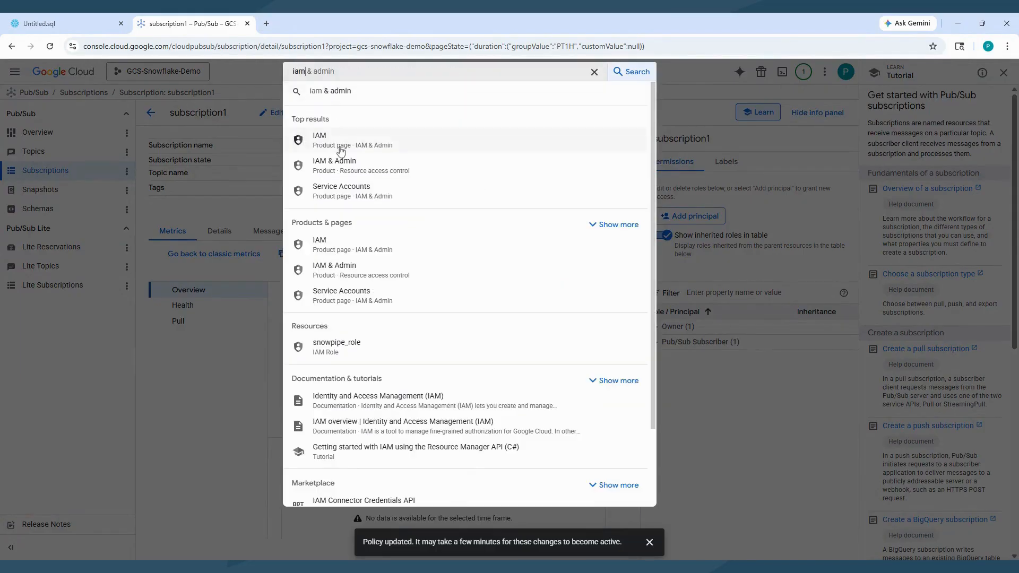
click(342, 142)
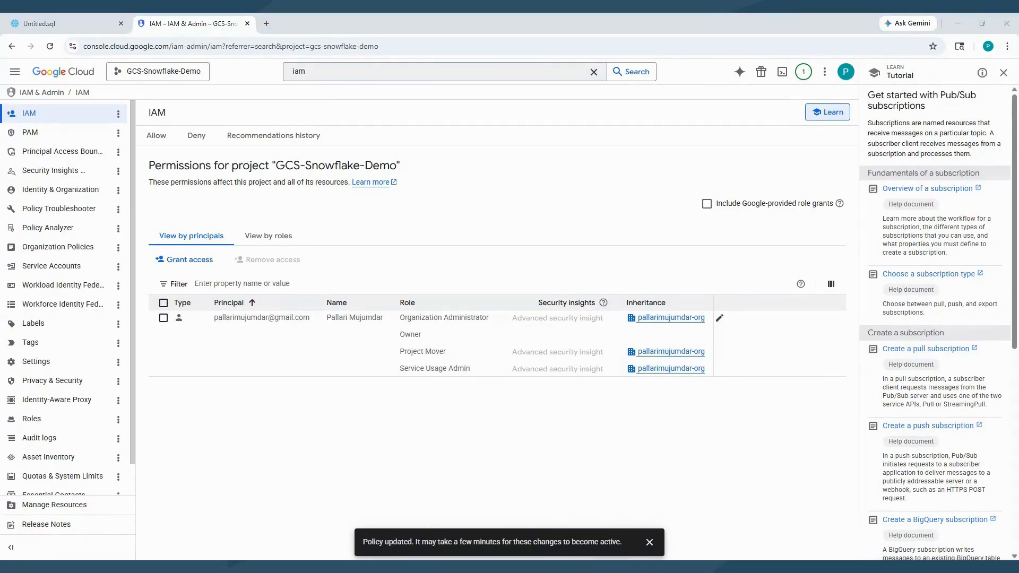
Start granting access to the GCS-Snowflake-Demo project and add the copied Snowflake service account as new principal
click(189, 261)
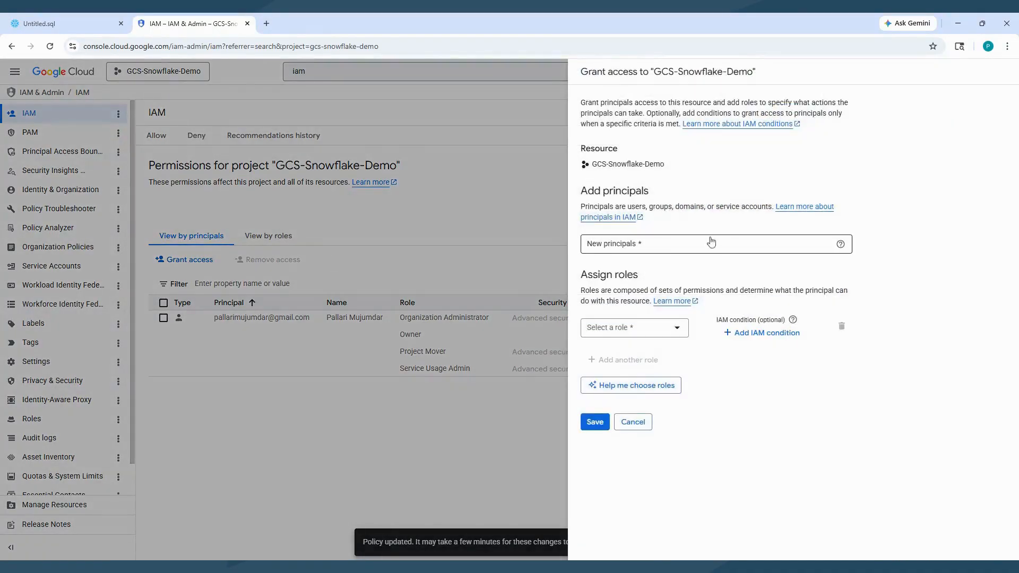
click(710, 243)
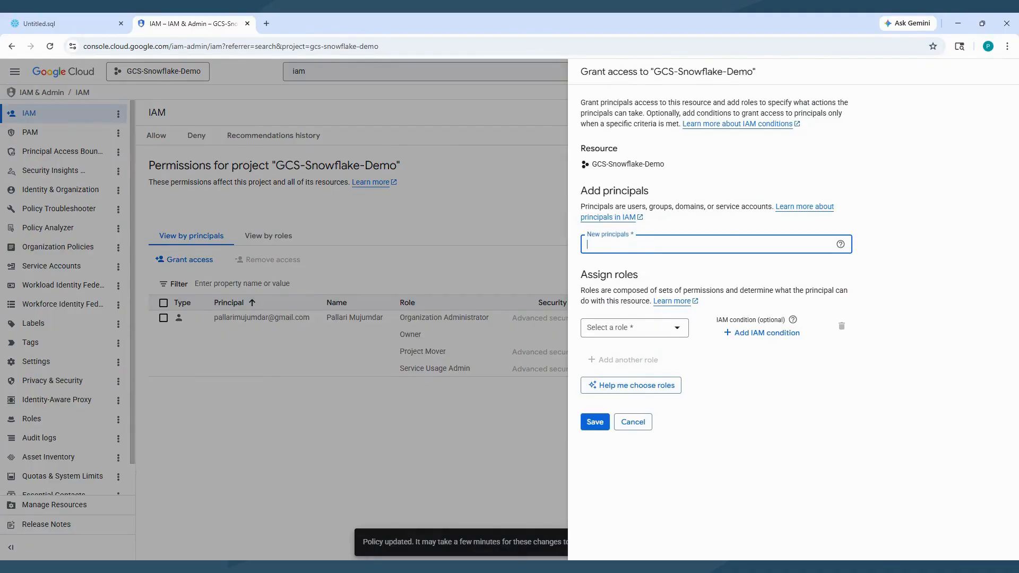
key(ctrl+v)
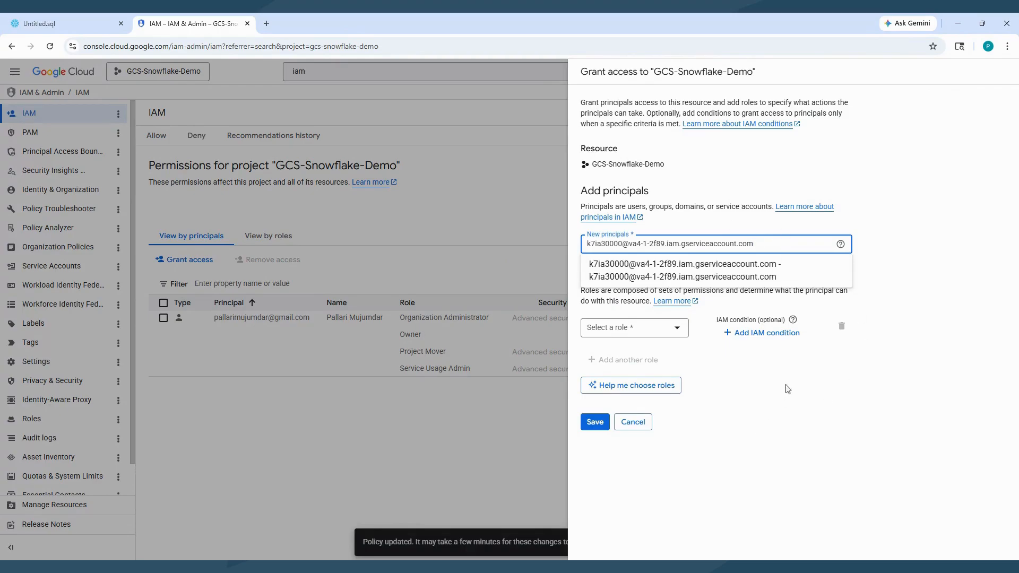
key(Return)
Assign the Monitoring Viewer role to the new principal, save the project access grant and dismiss the notification
click(609, 328)
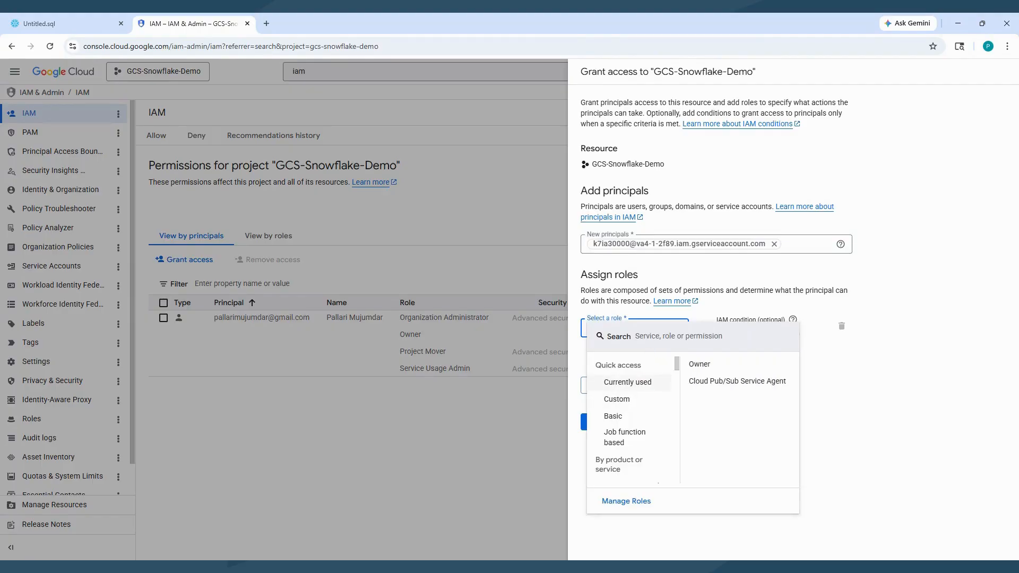
text(Monit)
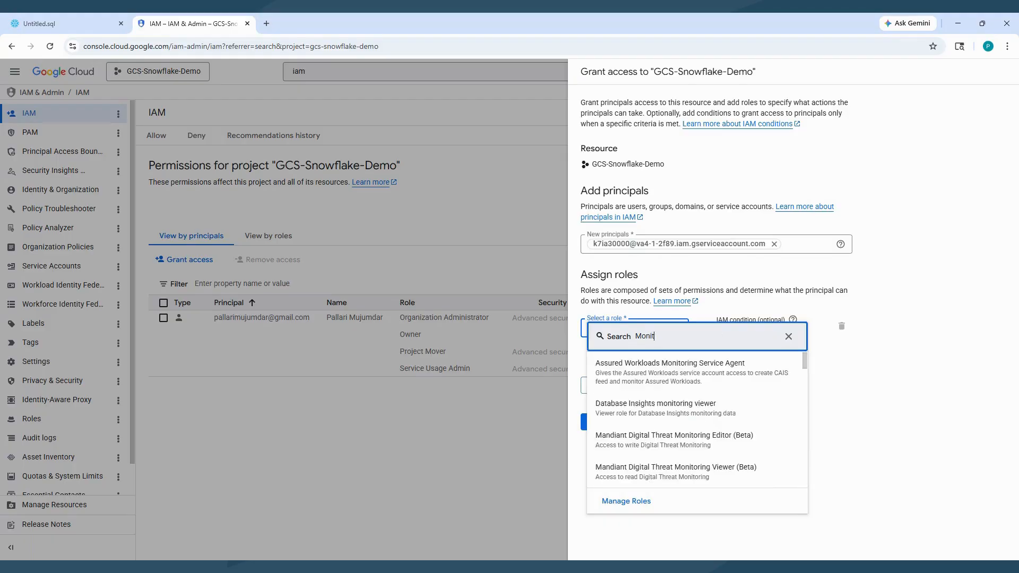
text(or)
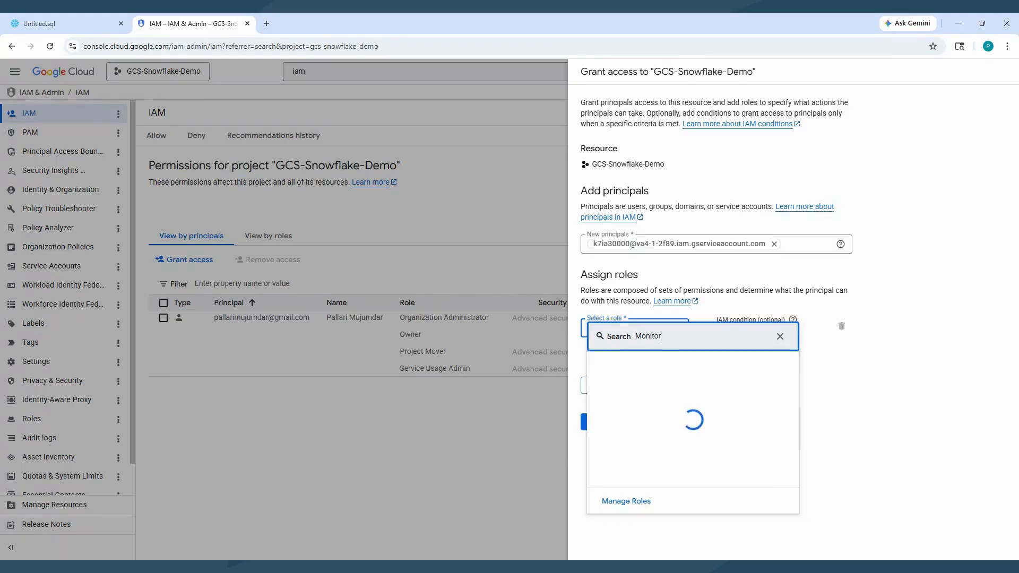
text(ing)
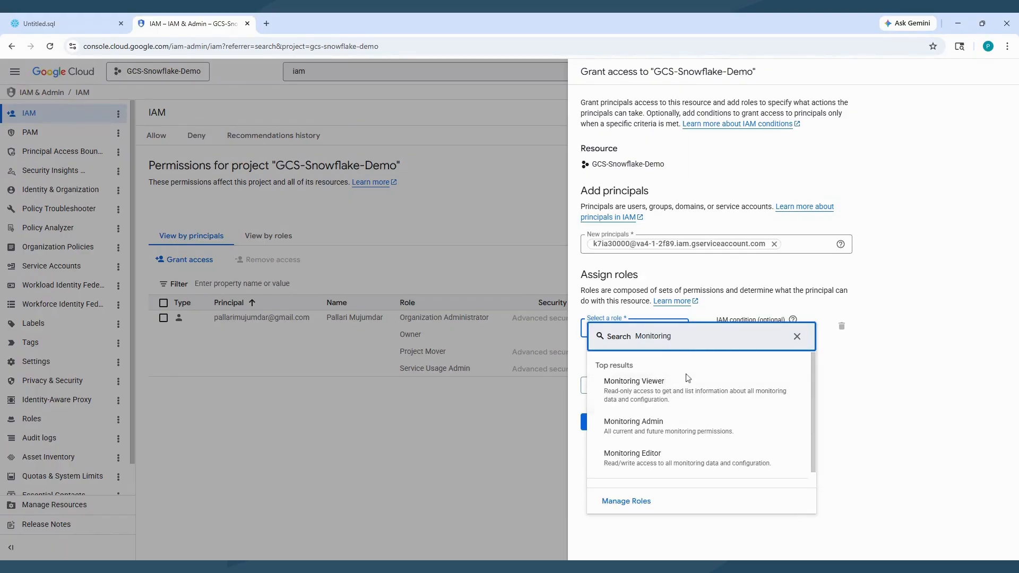
click(658, 386)
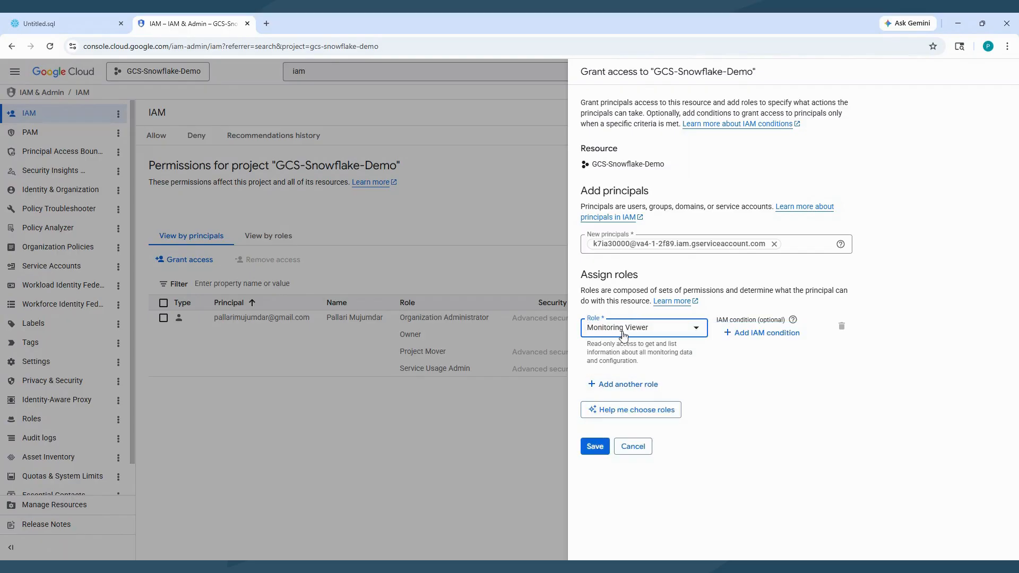
click(595, 447)
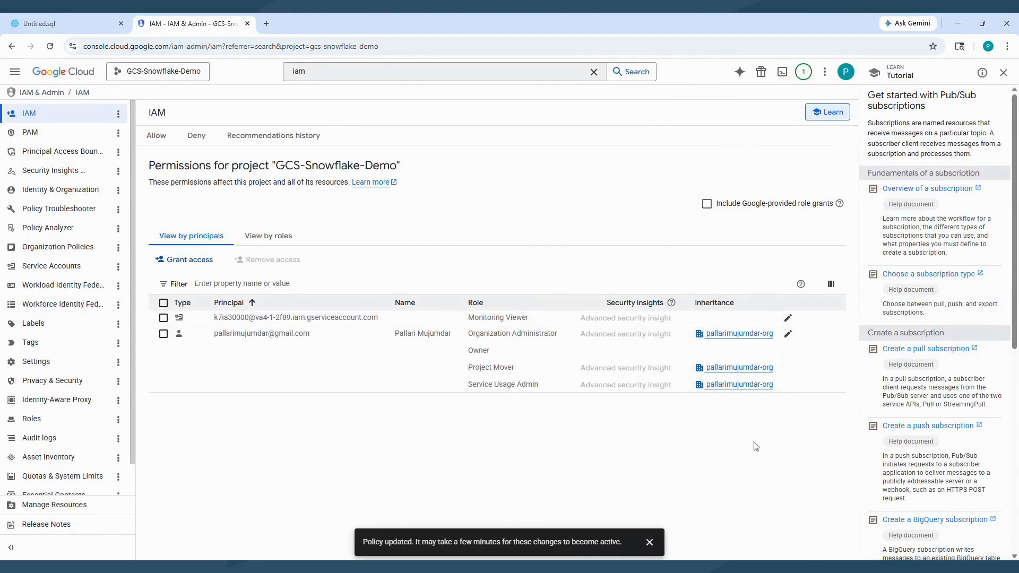
click(653, 541)
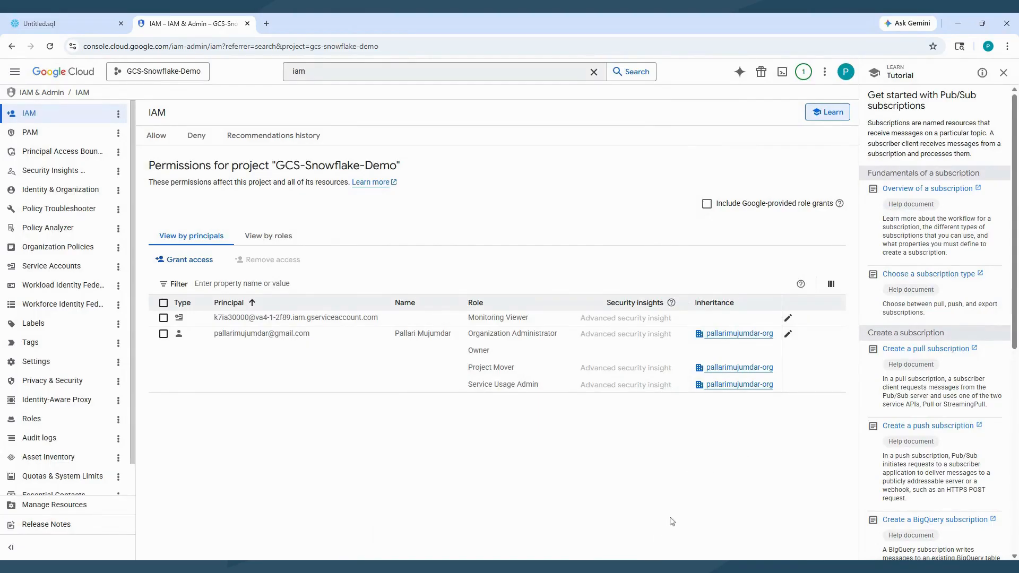
Switch to Snowflake, create a new SQL file and write USE statements for role sysadmin, database Staging, schema raw_data and warehouse compute_wh
click(86, 15)
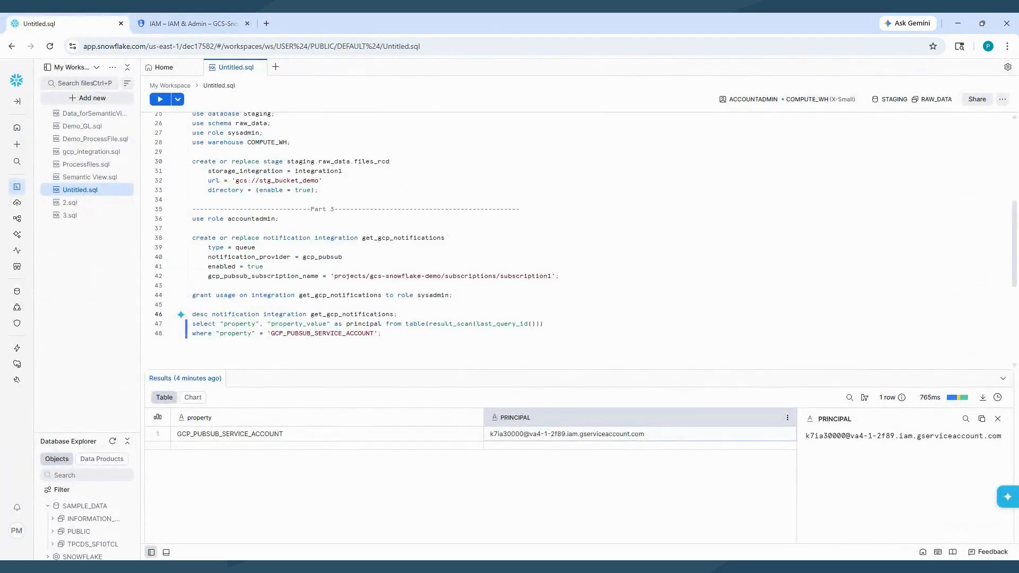
scroll(531, 239, up, 5)
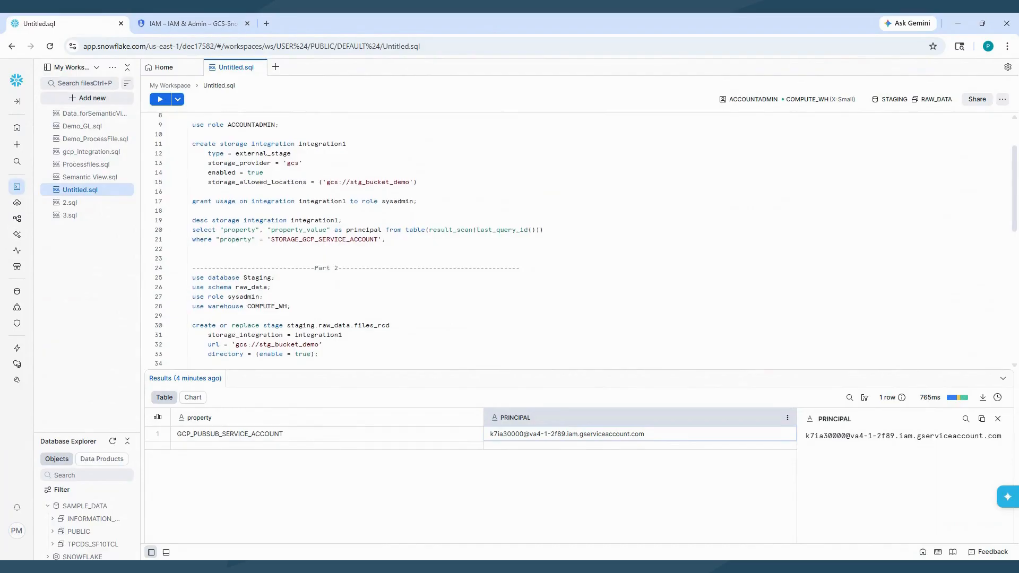
scroll(531, 239, down, 3)
click(276, 68)
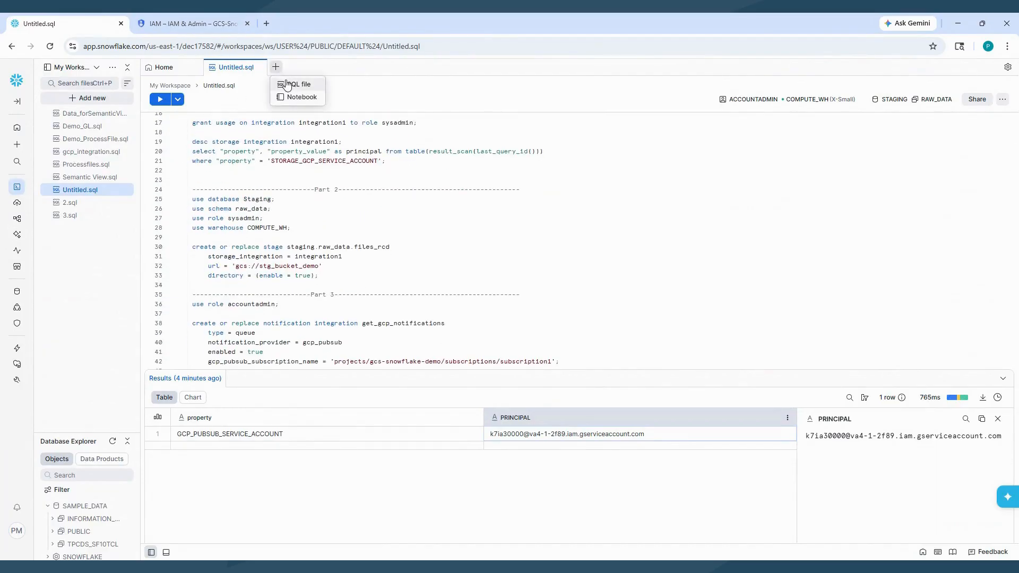
click(290, 85)
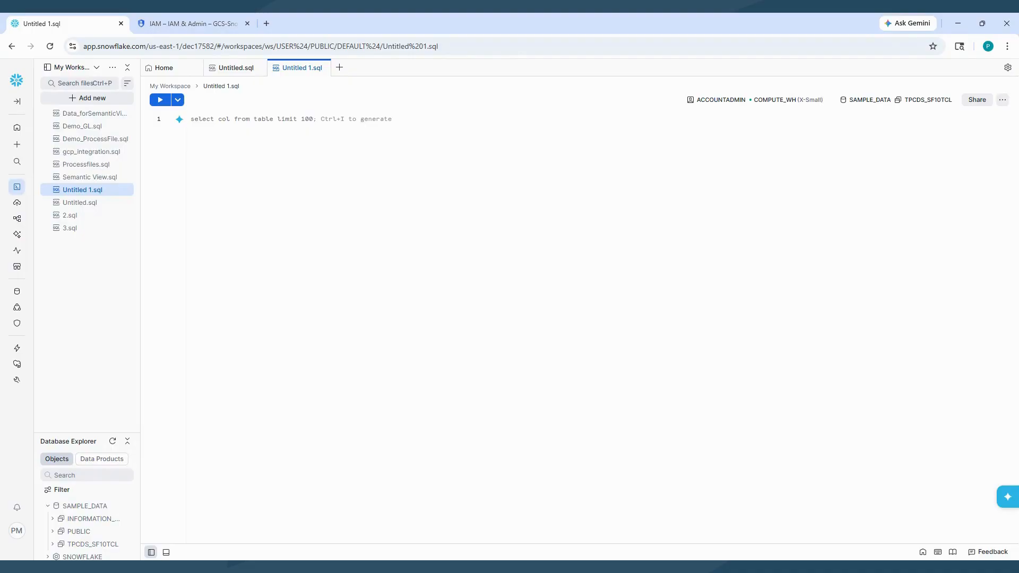
text(USE ROLE sysadmin; USE DATABASE Staging; USE SCHEMA raw_data; USE WAREHOUSE compute_wh;)
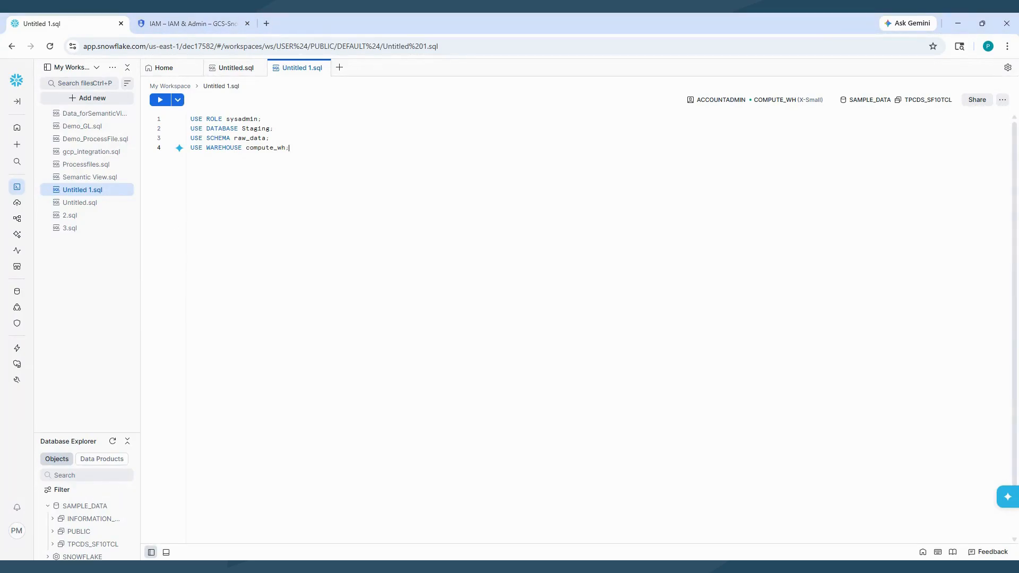
Write a statement creating CSV file format infer with parse_header, skip_blank_lines and trim_space true, fields optionally enclosed by double quotes, and error_on_column_count_mismatch false
key(Return)
key(Return)
key(Return)
text(create or replace file format infer     type = csv     parse_header = true     skip_blank_lines = true     field_optionally_enclosed_by ='"'     trim_space = true     error_on_column_count_mismatch = false;)
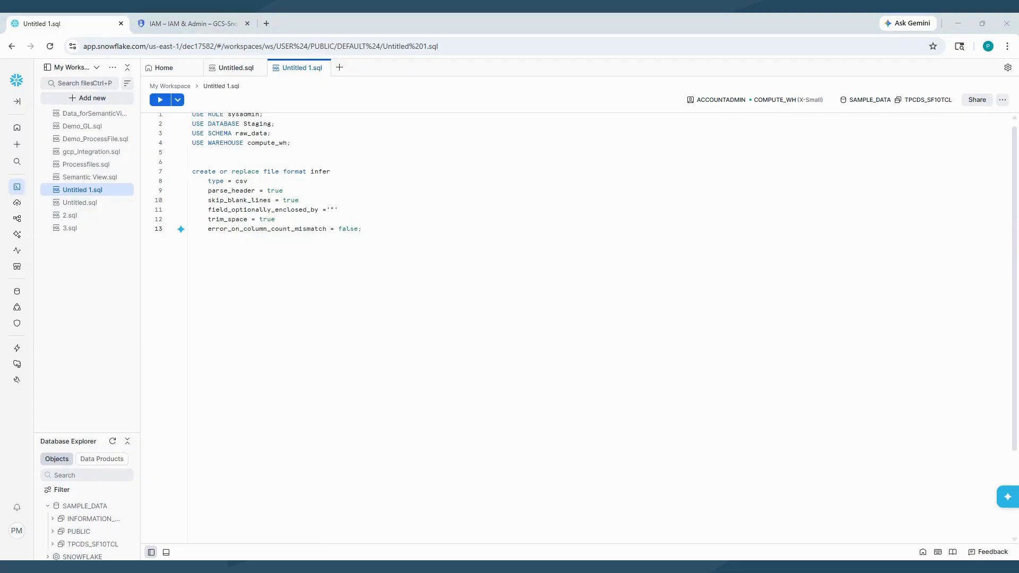
click(362, 228)
key(Return)
key(Return)
key(Return)
key(Return)
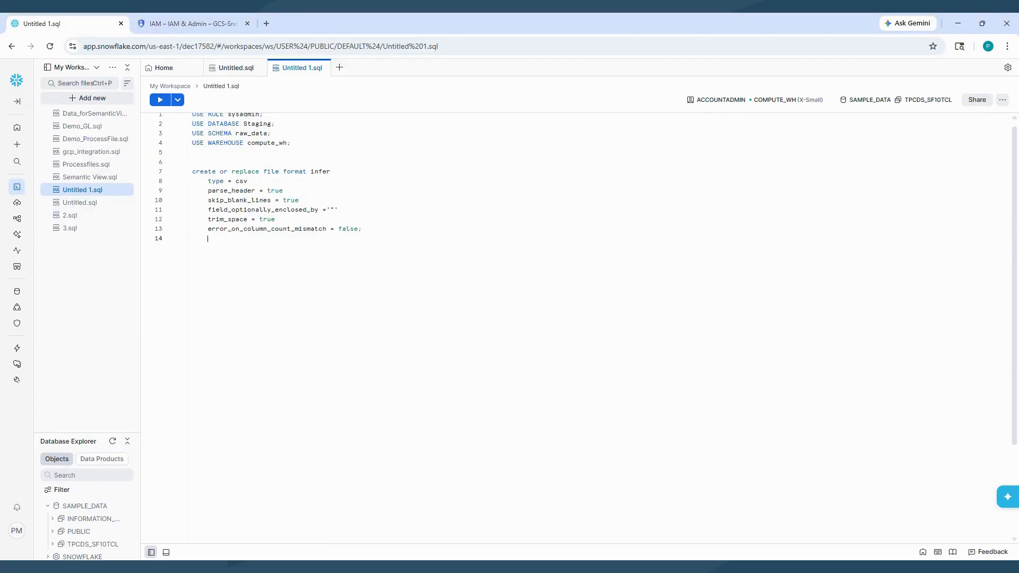
key(Return)
text(create or replace table logistics     using template (         select array_agg(object_construct(*))         within group (order by order_id)         from table(             infer_schema(             LOCATION=>'@FILES_RCD/DataFiles/'         , file_format => 'infer')         )     );)
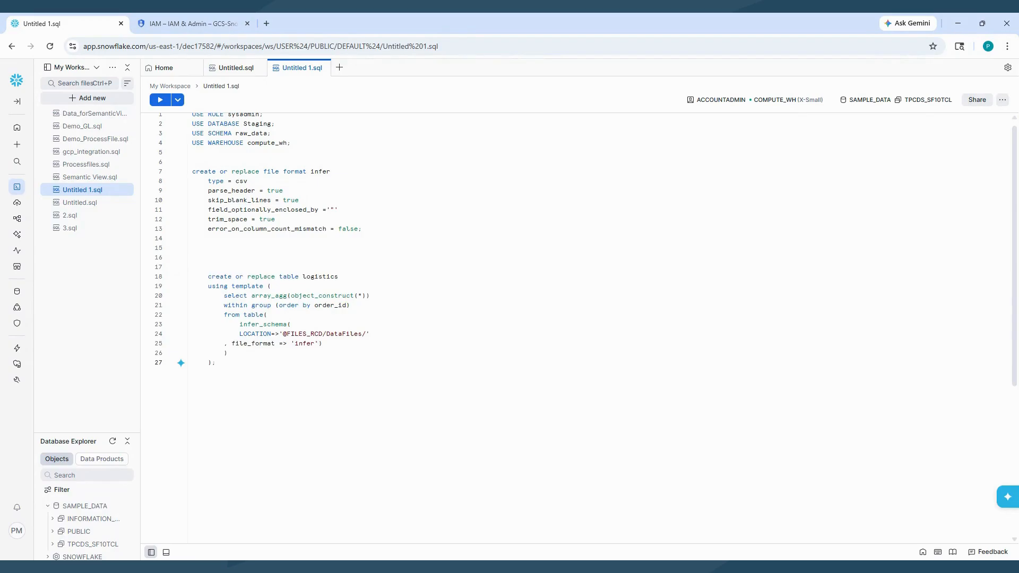
Review the file format statement, including its field_optionally_enclosed_by and error_on_column_count_mismatch options
scroll(577, 328, down, 1)
scroll(577, 328, up, 1)
scroll(587, 254, down, 1)
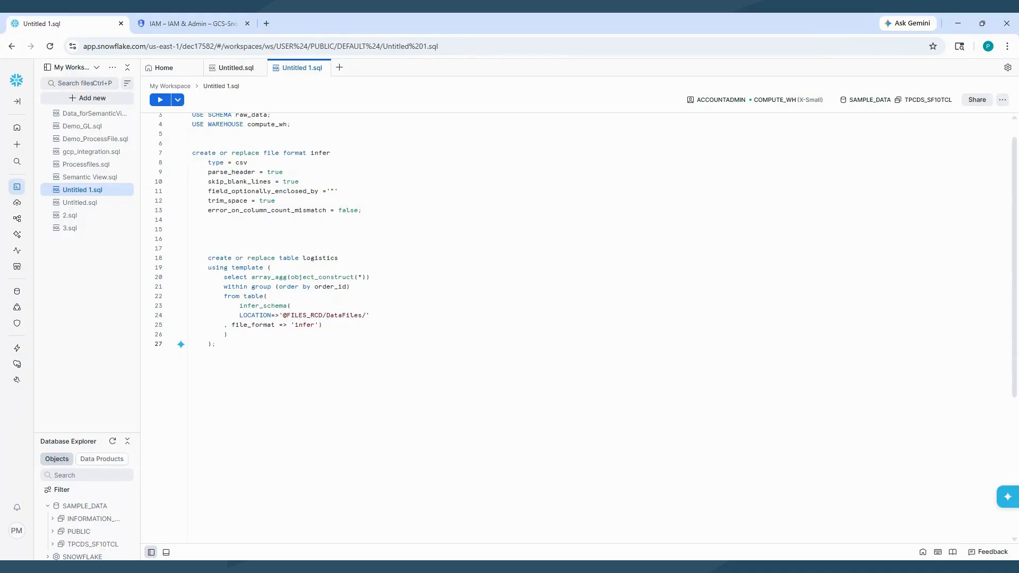
drag(303, 259, 339, 259)
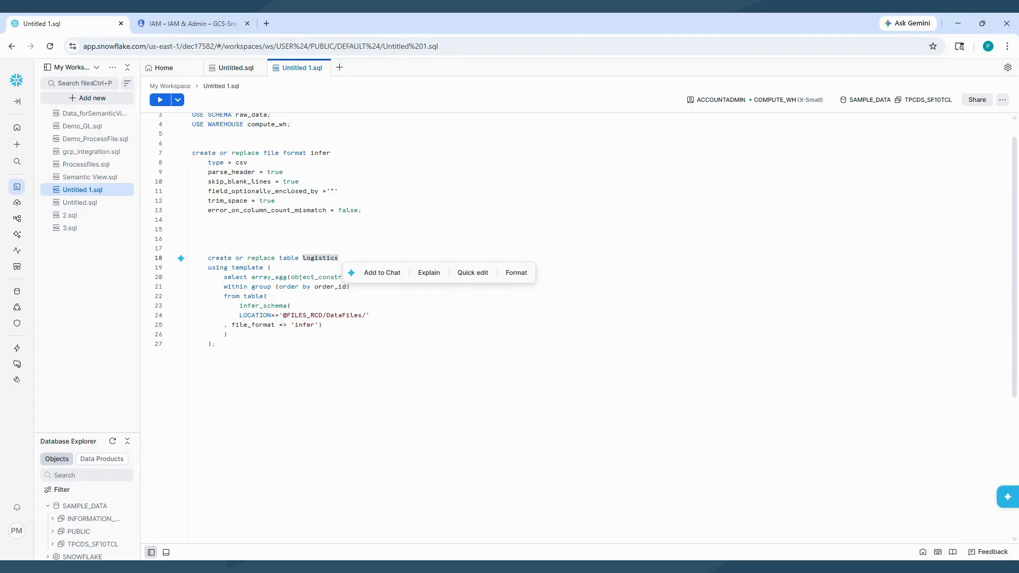
click(192, 239)
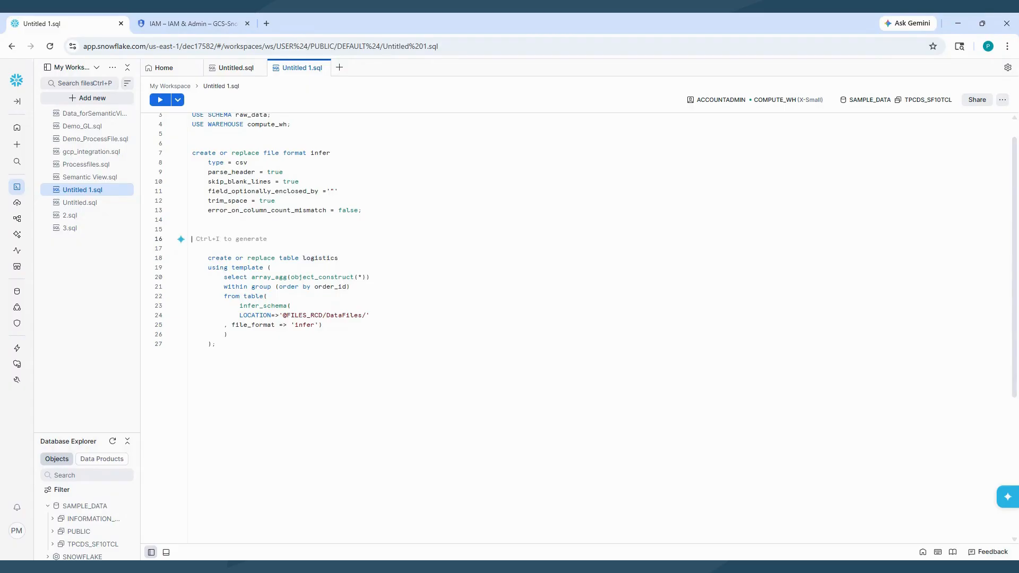
drag(192, 153, 361, 210)
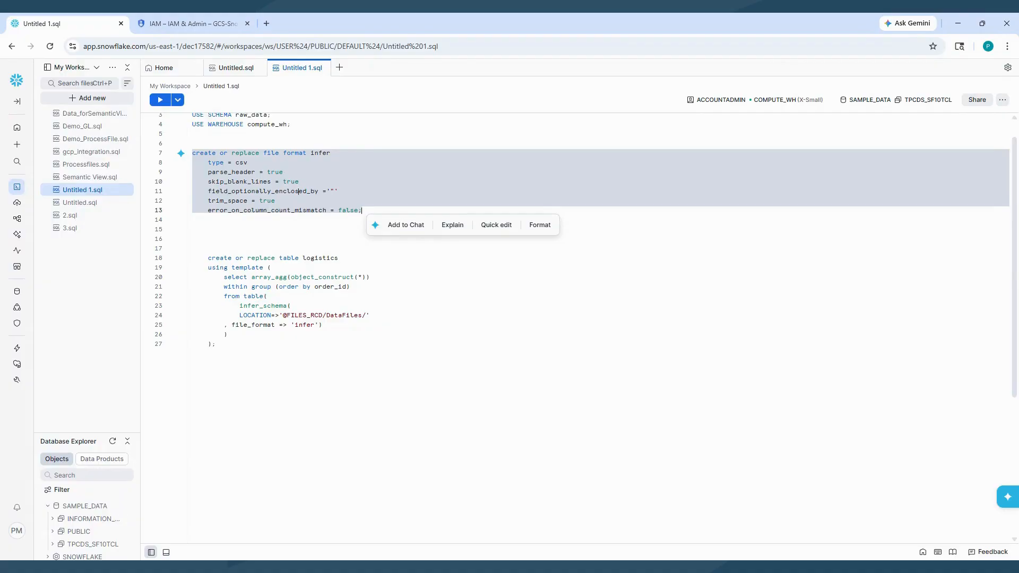
click(327, 192)
drag(327, 191, 338, 192)
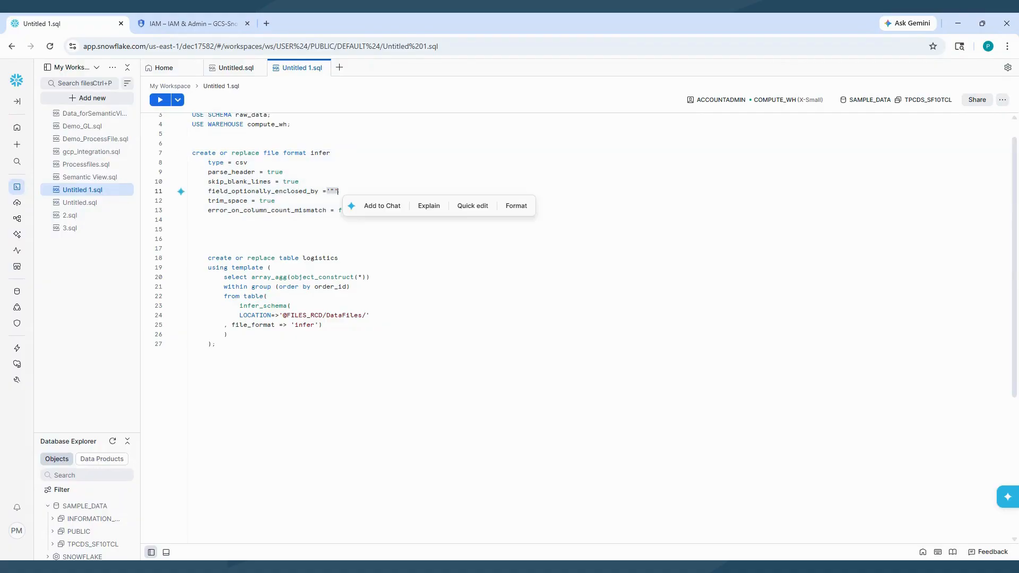
click(335, 211)
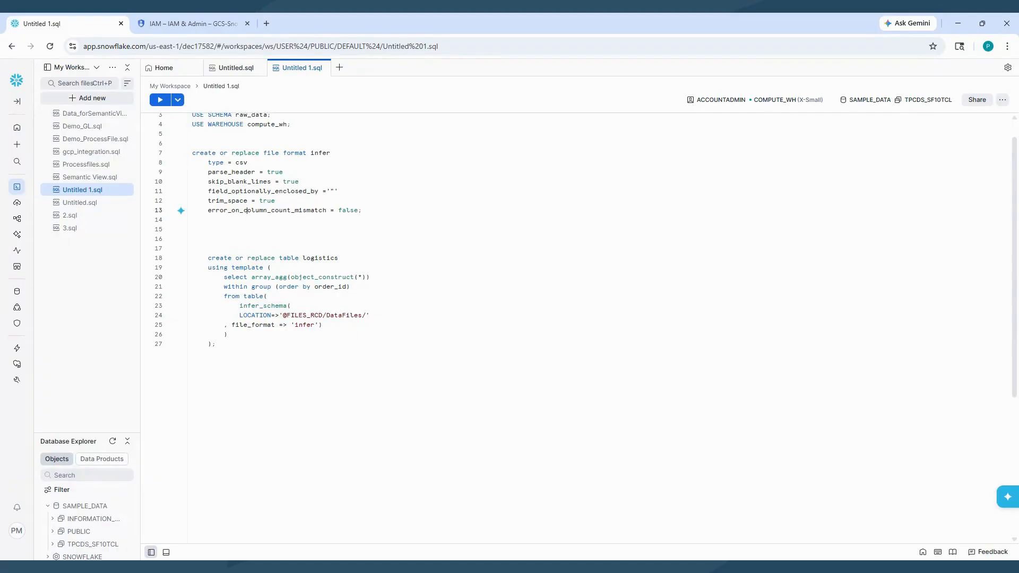
drag(204, 211, 359, 211)
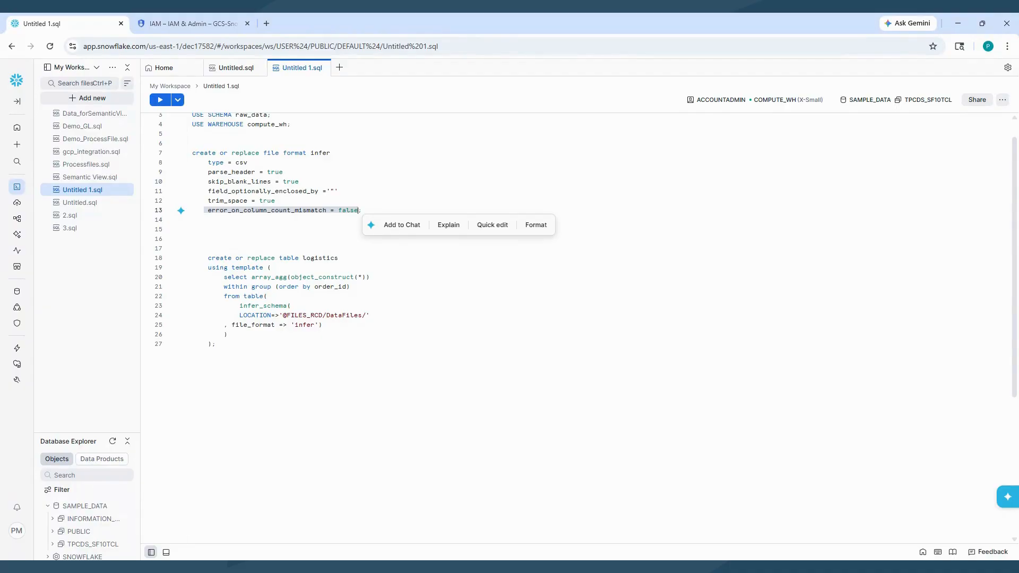
Review the logistics table statement, including infer_schema, the table name and the stage location
click(272, 268)
scroll(272, 268, down, 1)
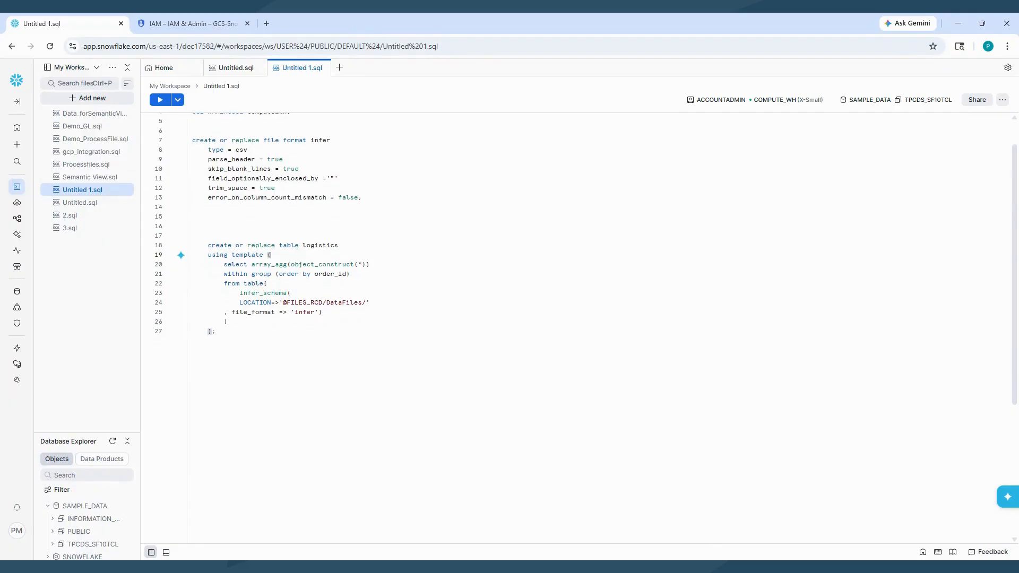
drag(235, 293, 287, 293)
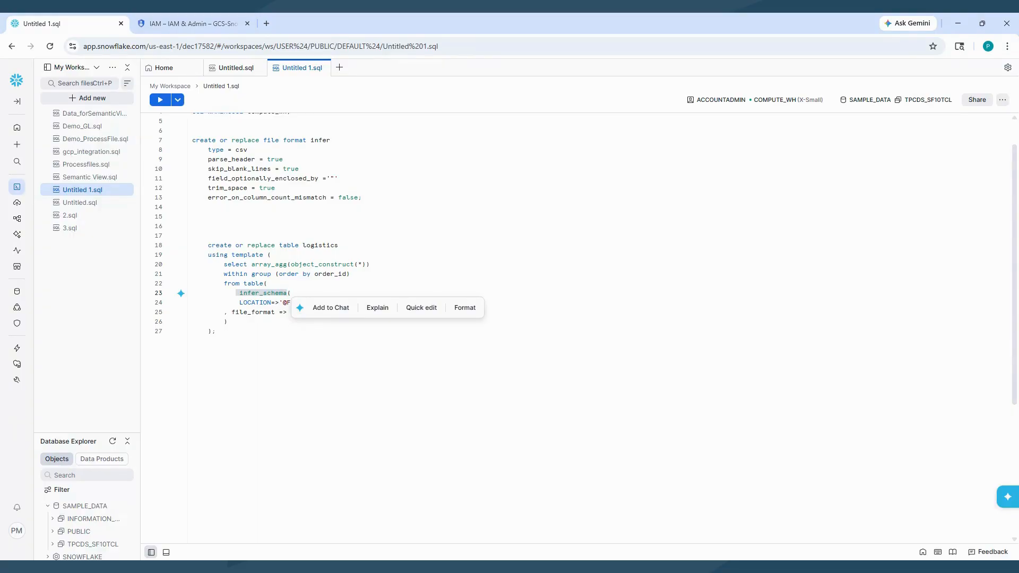
click(268, 284)
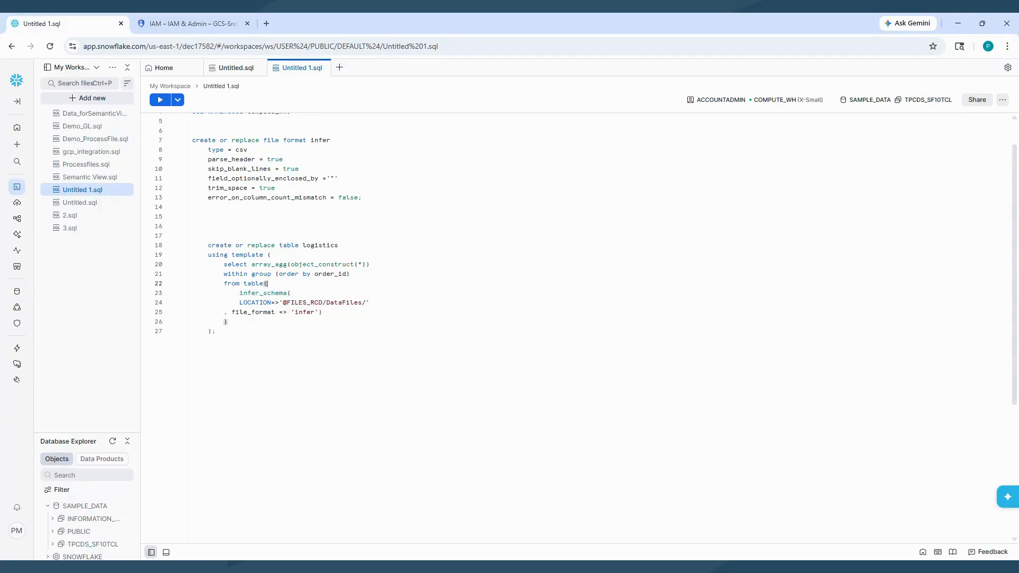
drag(303, 245, 338, 245)
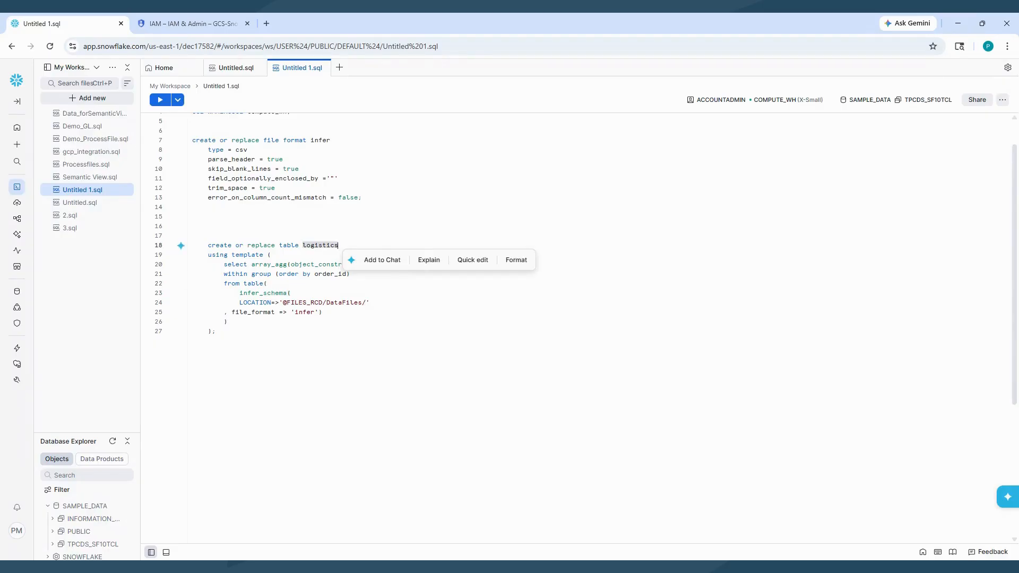
drag(370, 303, 283, 303)
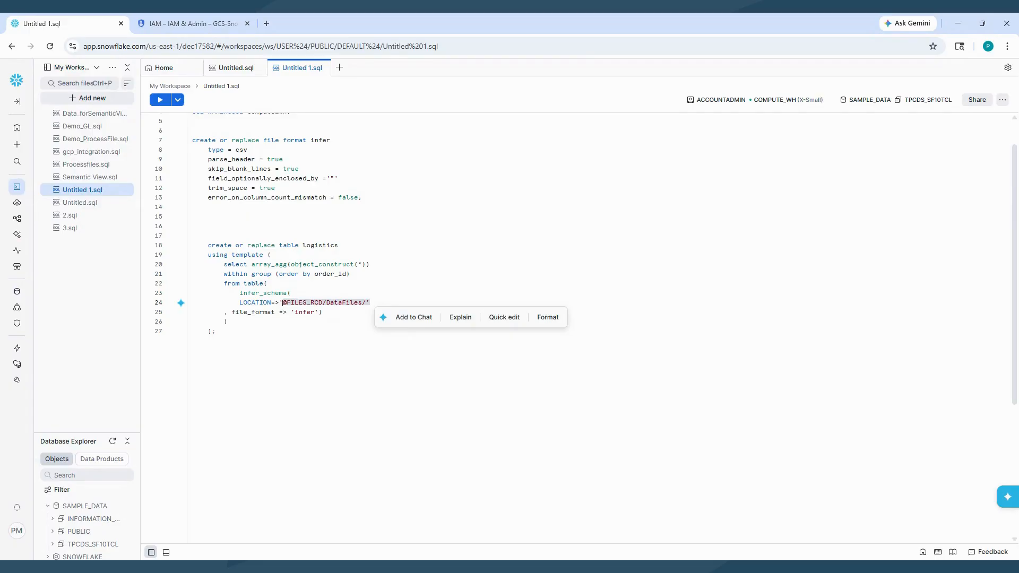
click(216, 332)
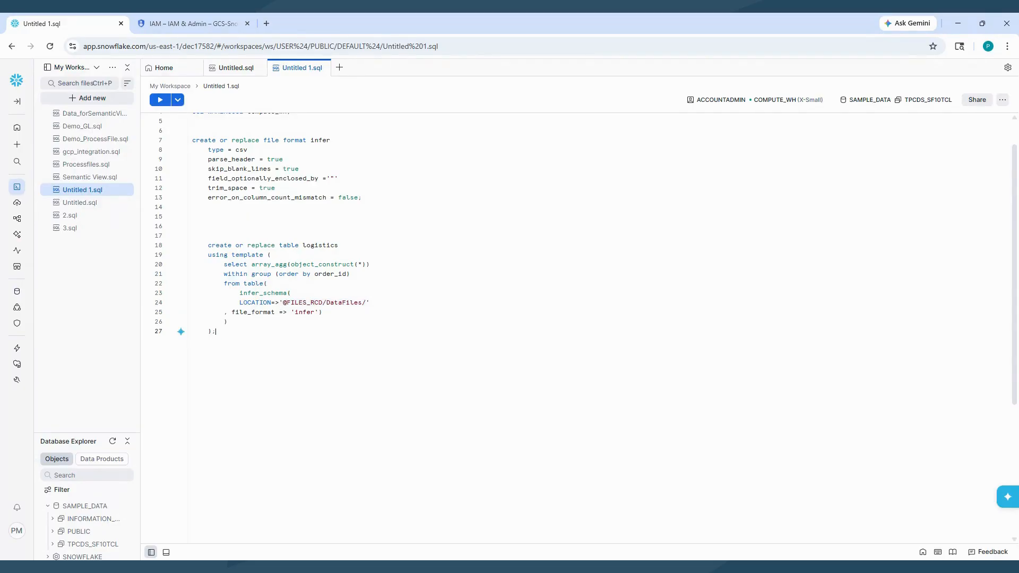
Run the whole script to set the session context and create file format infer and table logistics
drag(217, 332, 177, 77)
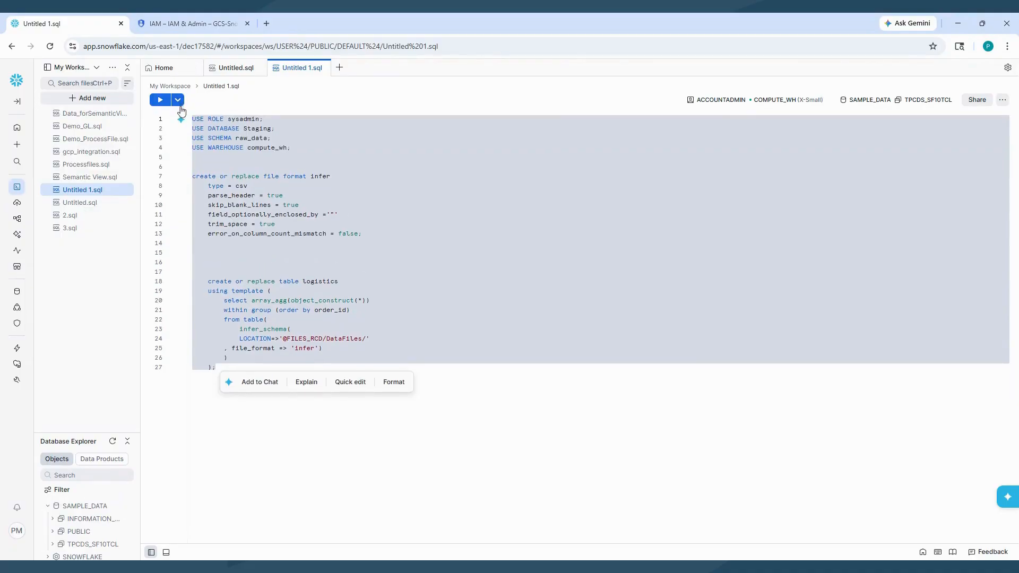
click(160, 99)
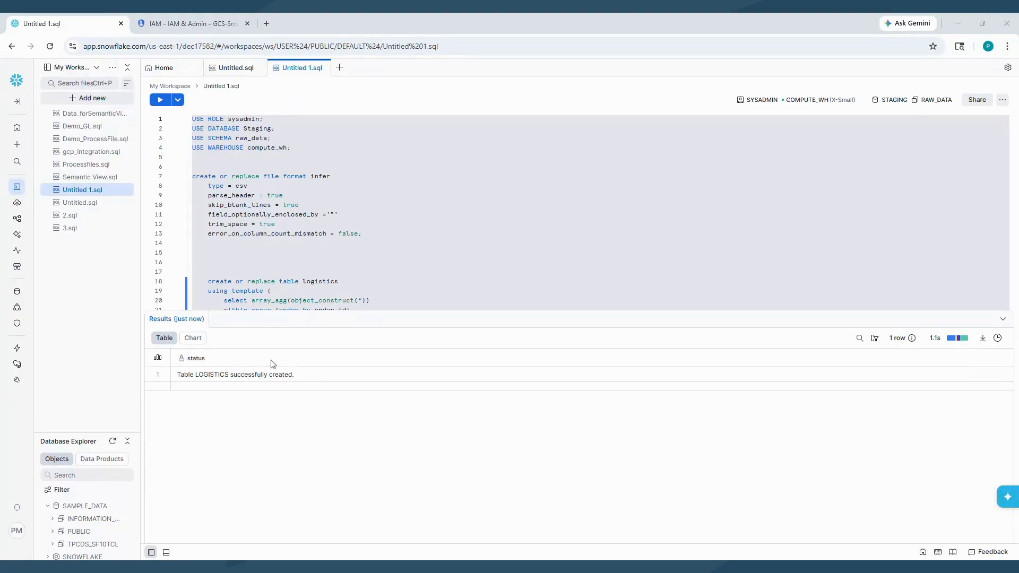
drag(416, 309, 408, 483)
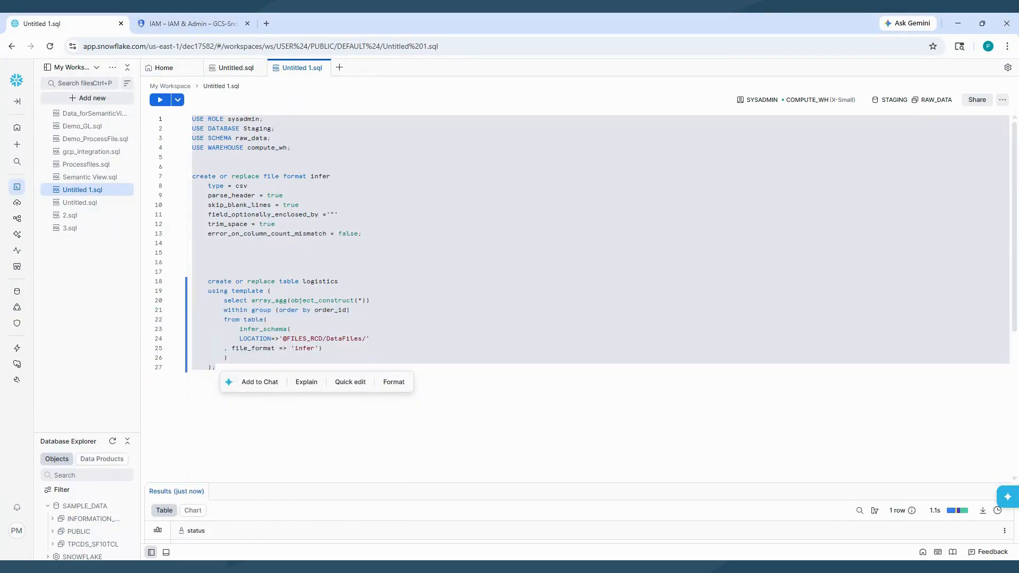
click(216, 368)
key(Return)
key(Return)
key(Return)
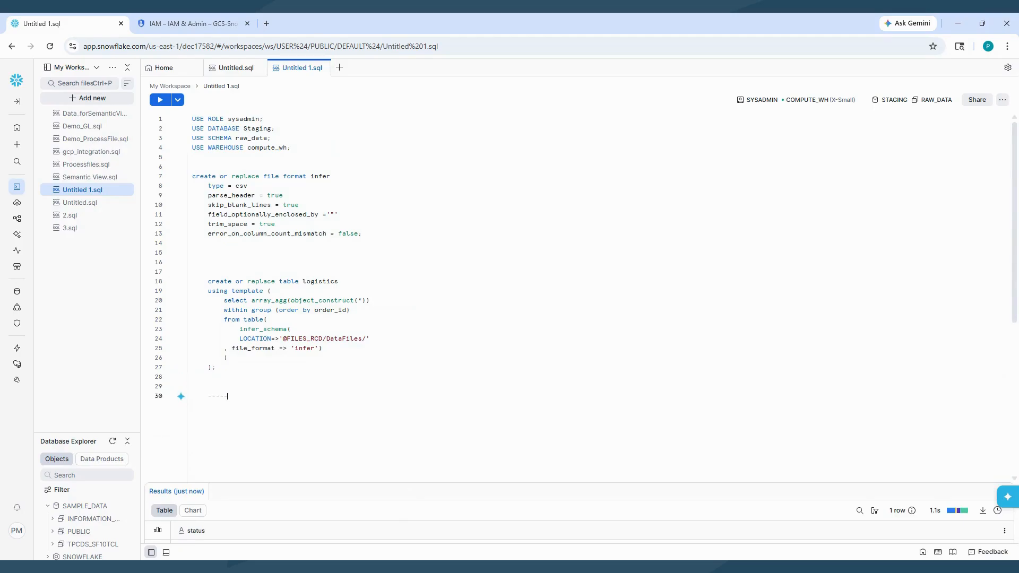
text(-----Create snowpipe)
key(Return)
key(Return)
text(create or replace pipe logistics auto_ingest = true integration = 'GCP_NOTIFICATION_INTEGRATION' as  COPY into     logistics from     @FILES_RCD/DataFiles  file_format = (format_name= 'infer') match_by_column_name=case_insensitive;)
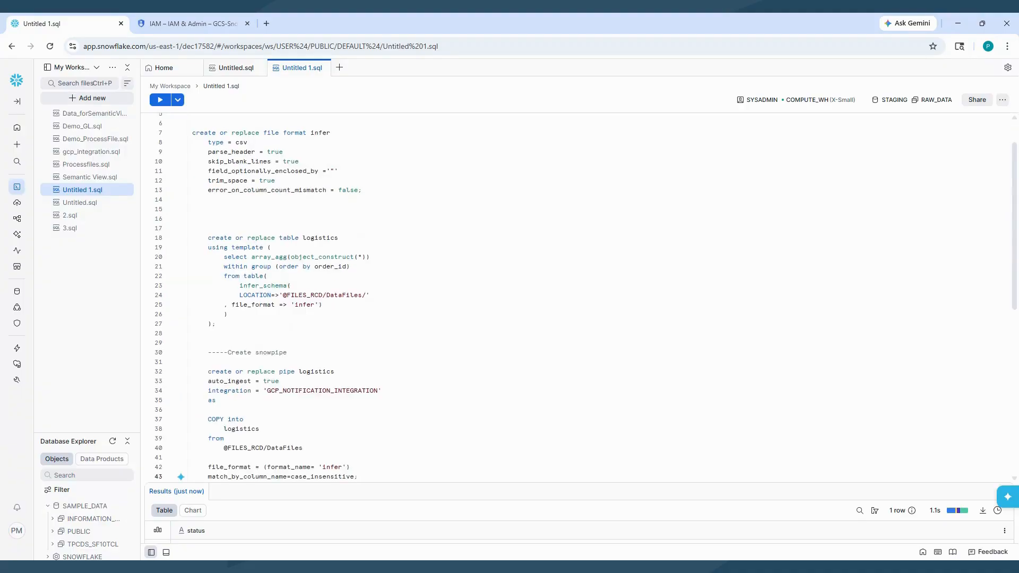
scroll(584, 297, down, 2)
scroll(584, 297, down, 1)
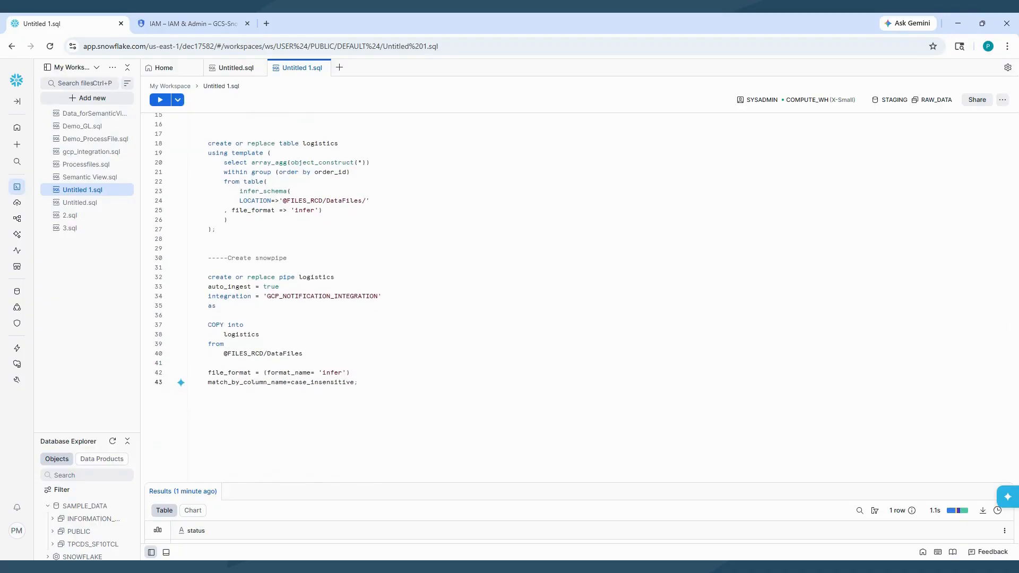
Review the pipe statement, including the pipe name, auto_ingest option, notification integration and COPY into target table
key(alt+Tab)
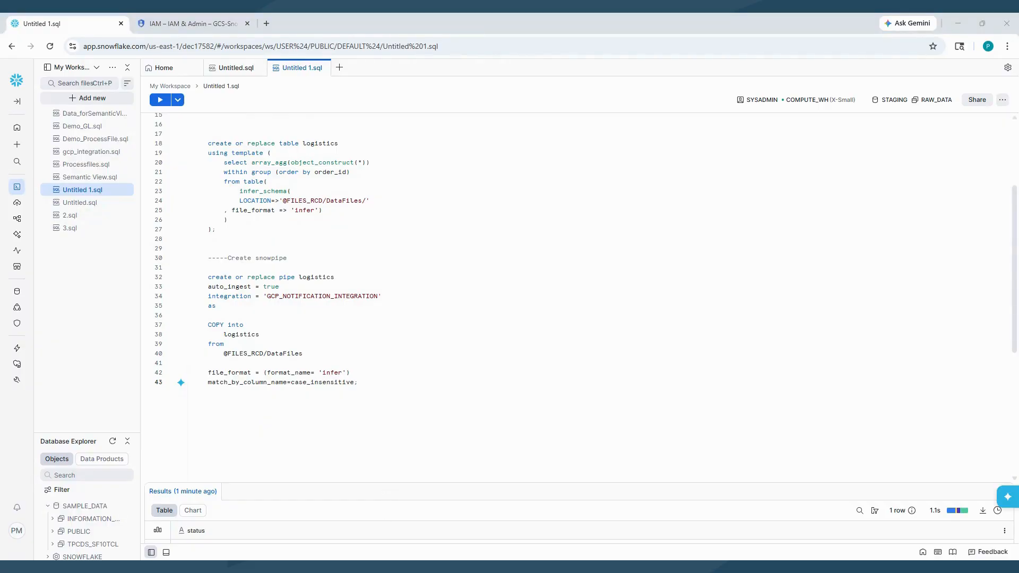
drag(298, 277, 335, 277)
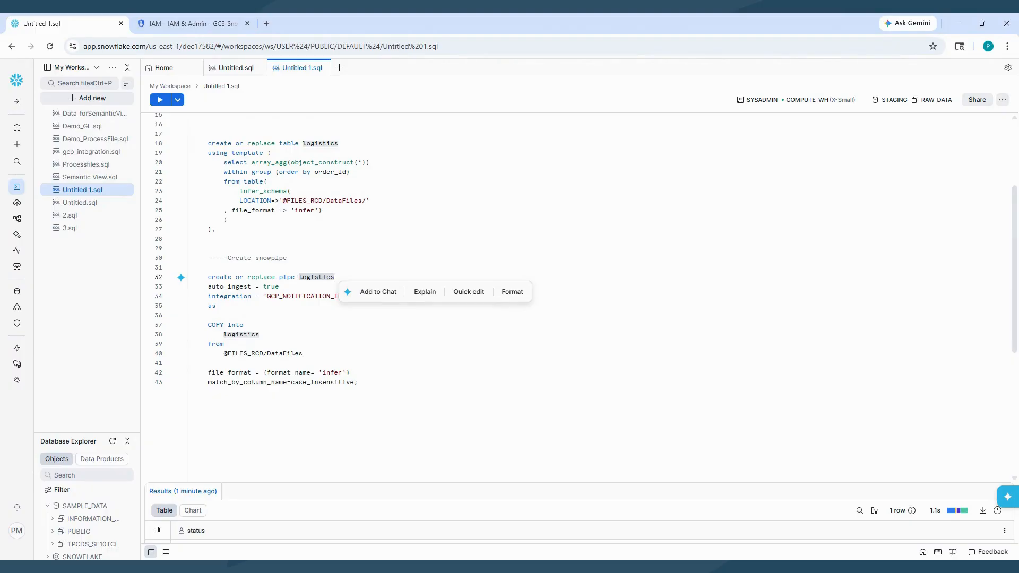
click(327, 277)
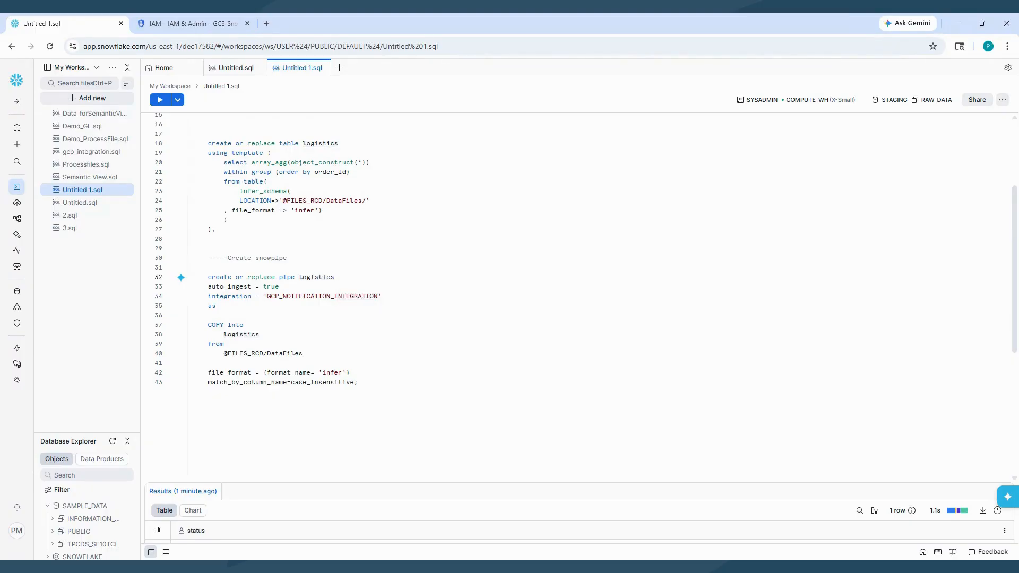
drag(208, 287, 282, 286)
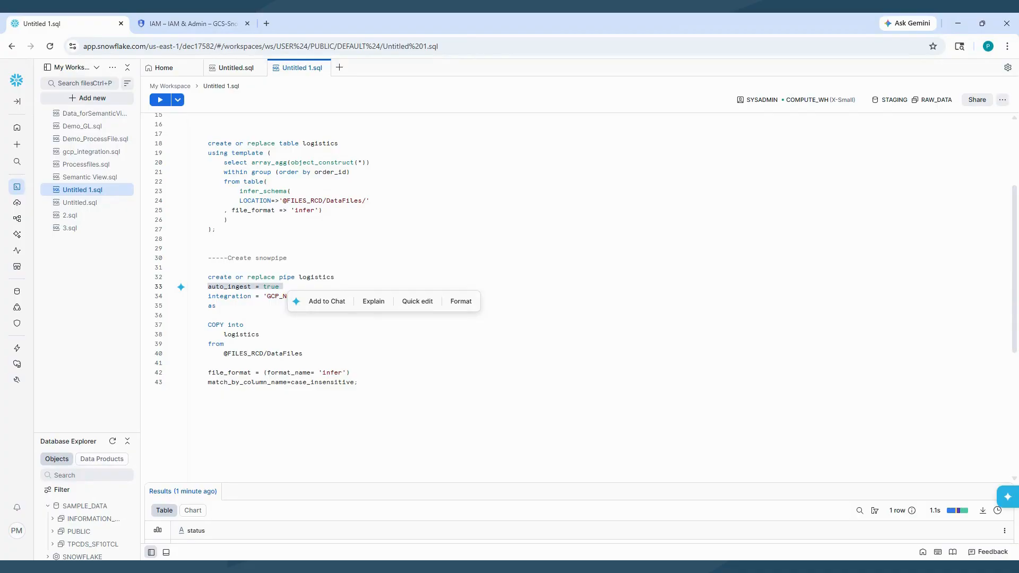
key(Escape)
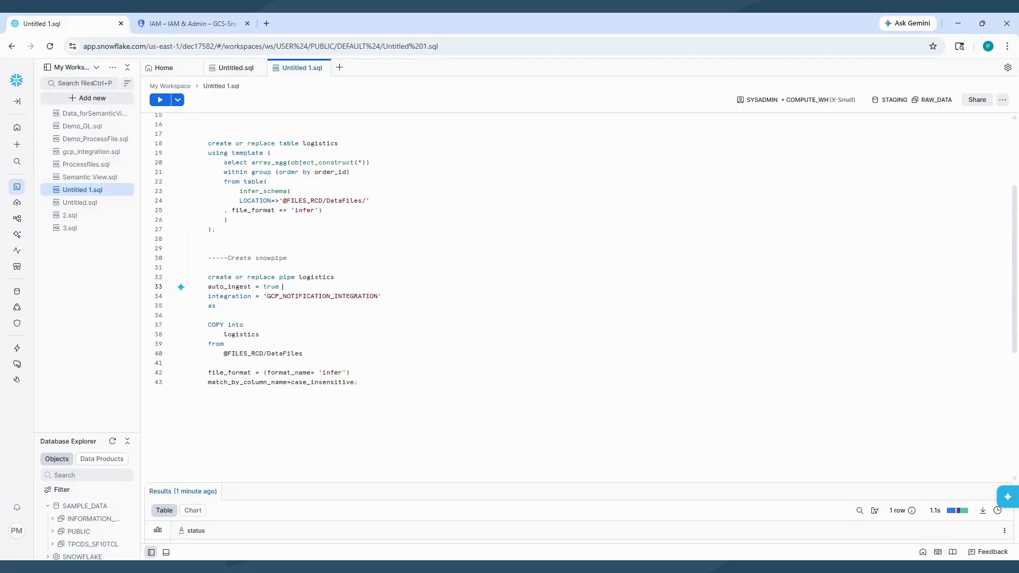
drag(209, 296, 386, 296)
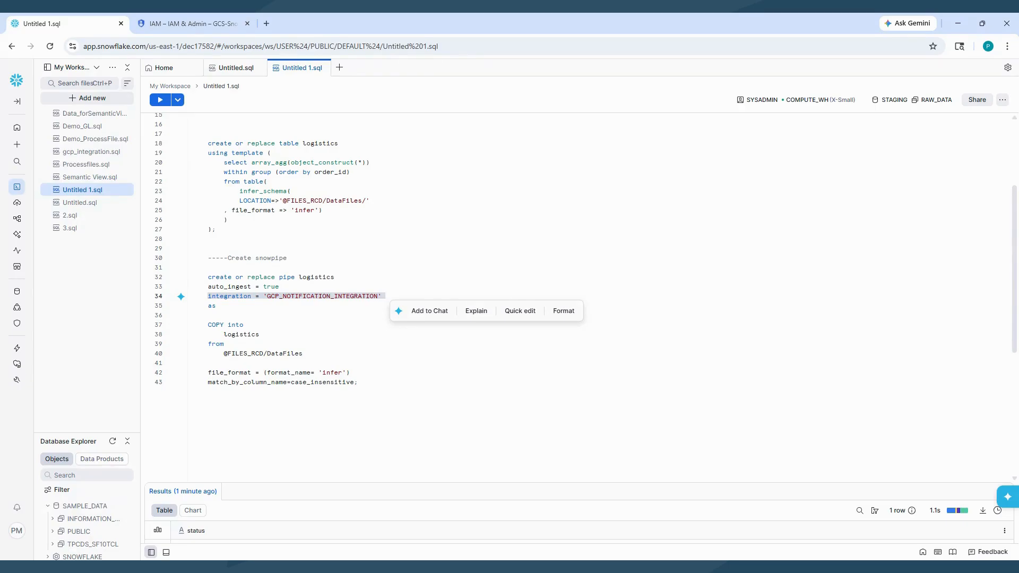
drag(204, 325, 244, 325)
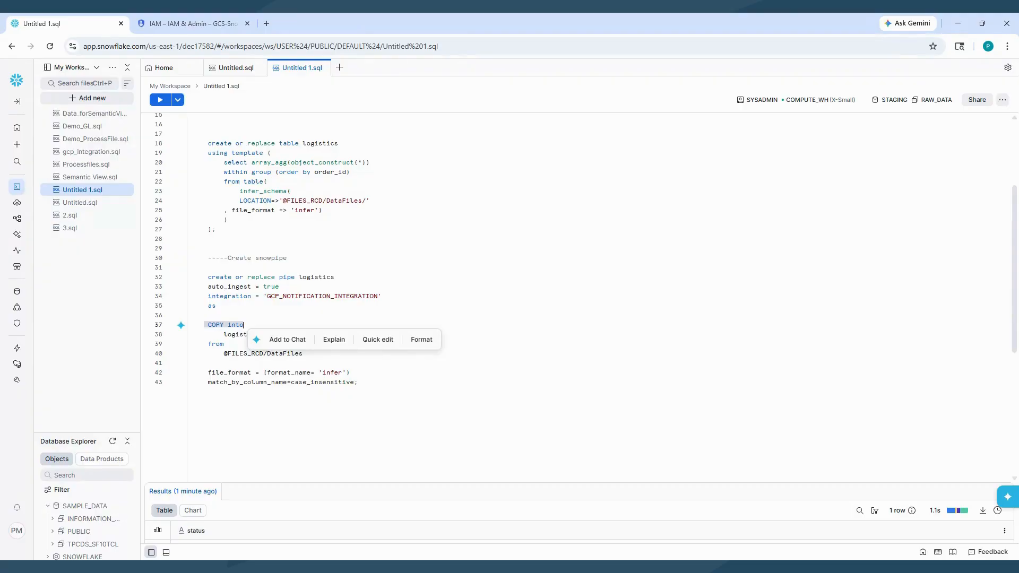
click(212, 315)
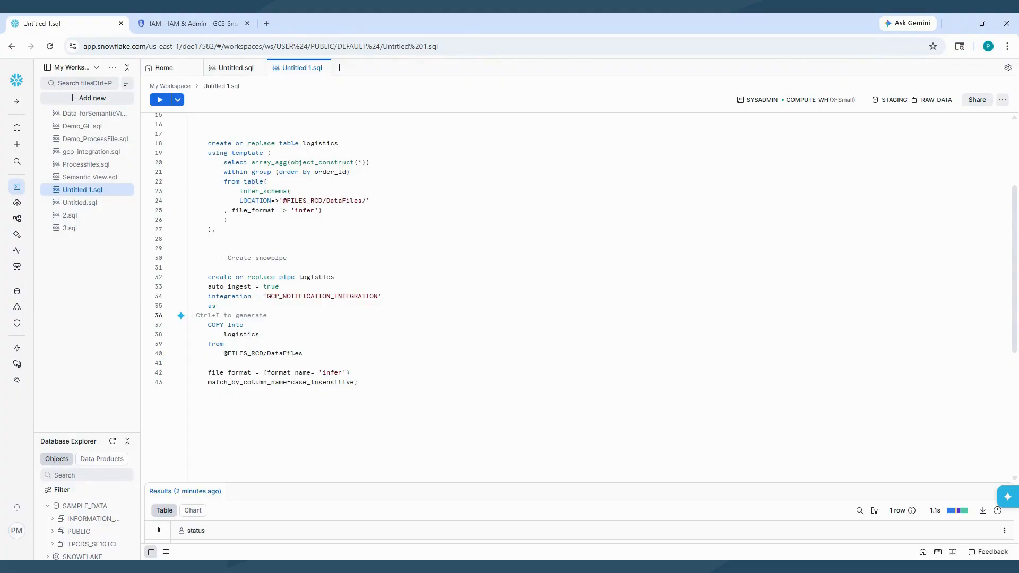
double_click(242, 334)
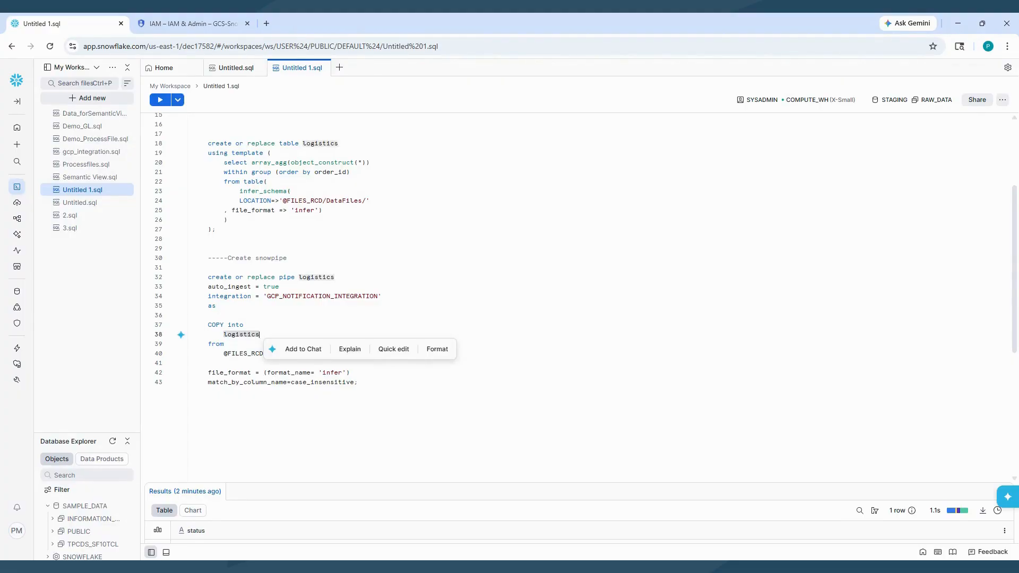
click(244, 325)
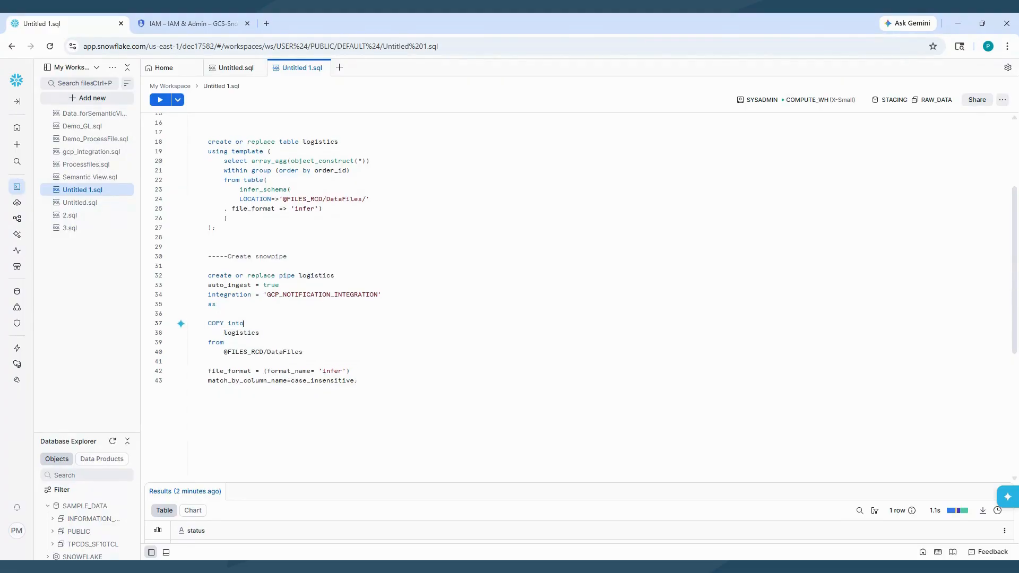
scroll(244, 325, down, 1)
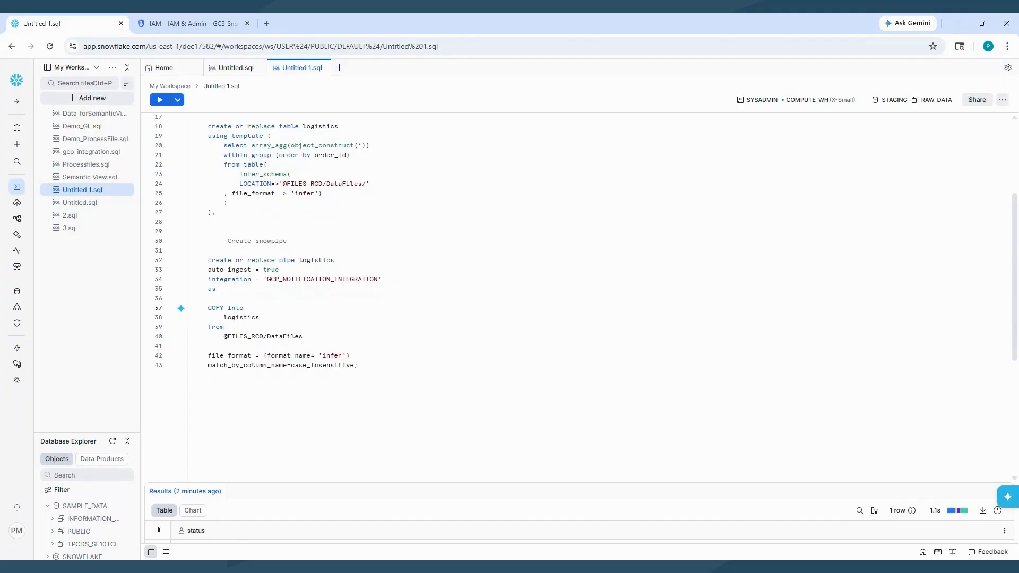
Run only the create pipe logistics statement and enlarge the results area to show its status
drag(359, 365, 205, 260)
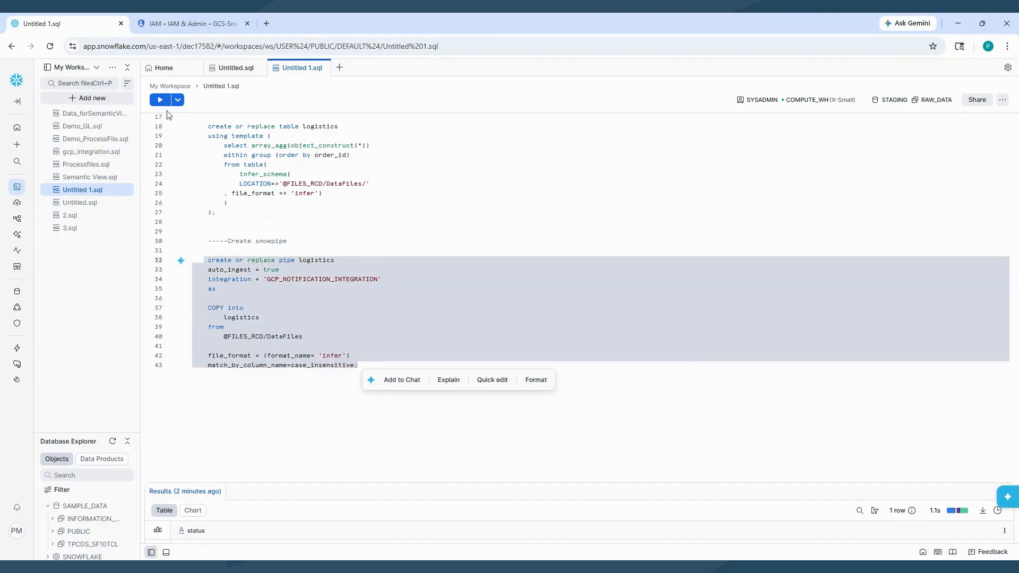
click(160, 100)
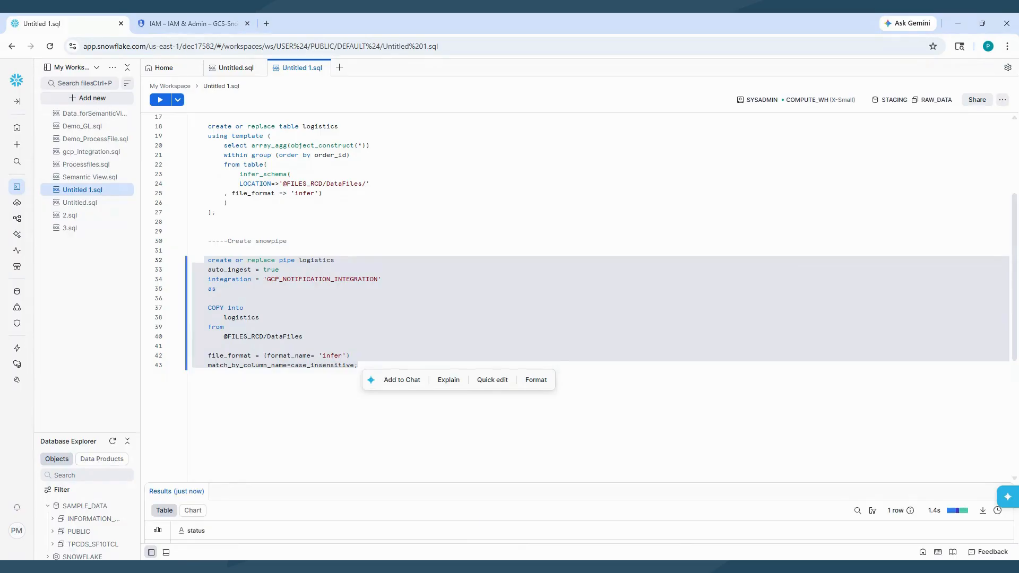
drag(582, 482, 599, 405)
drag(599, 439, 604, 450)
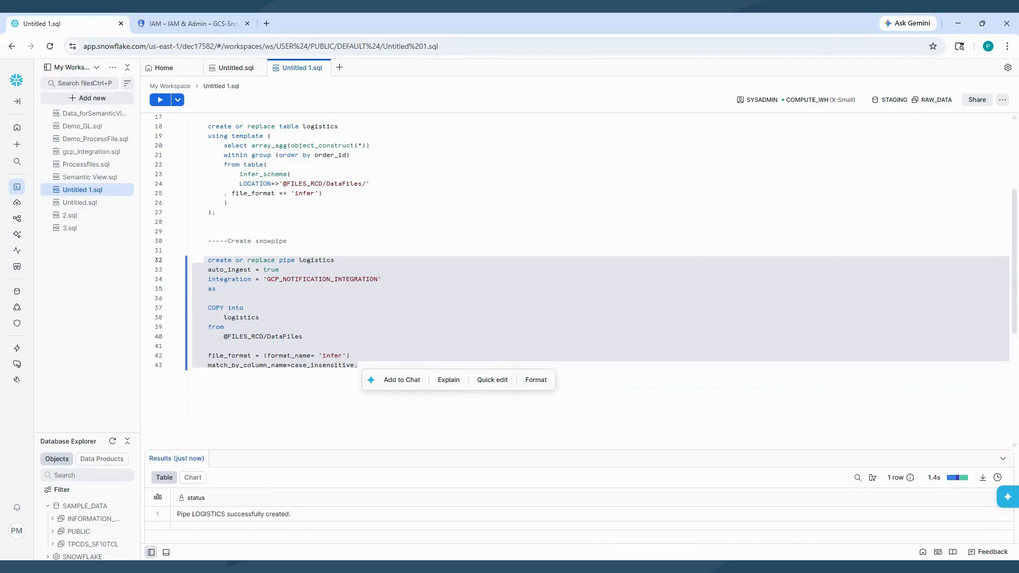
Review the stage path and target table in the pipe's COPY into statement
click(595, 318)
scroll(595, 317, down, 1)
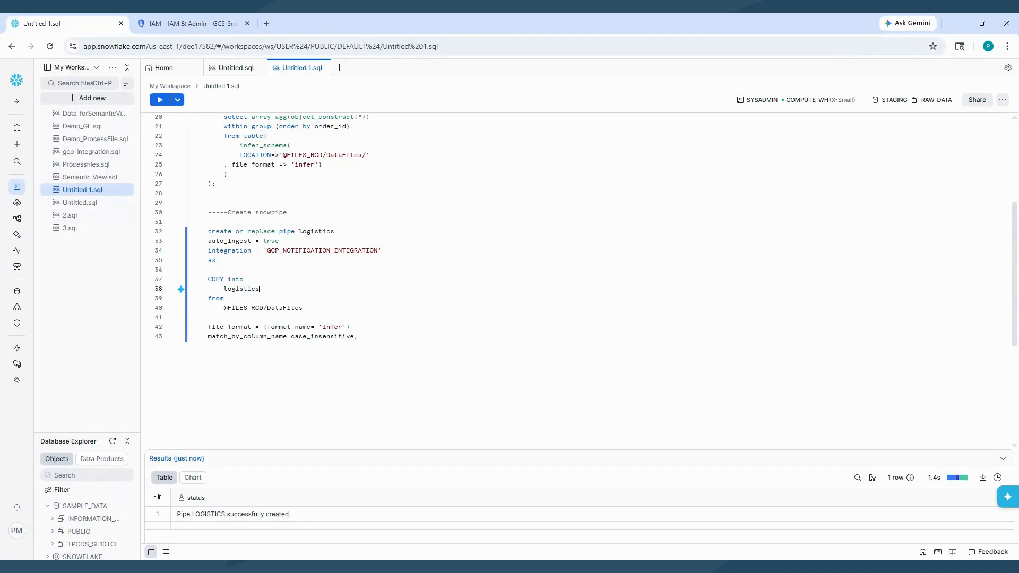
drag(224, 308, 302, 308)
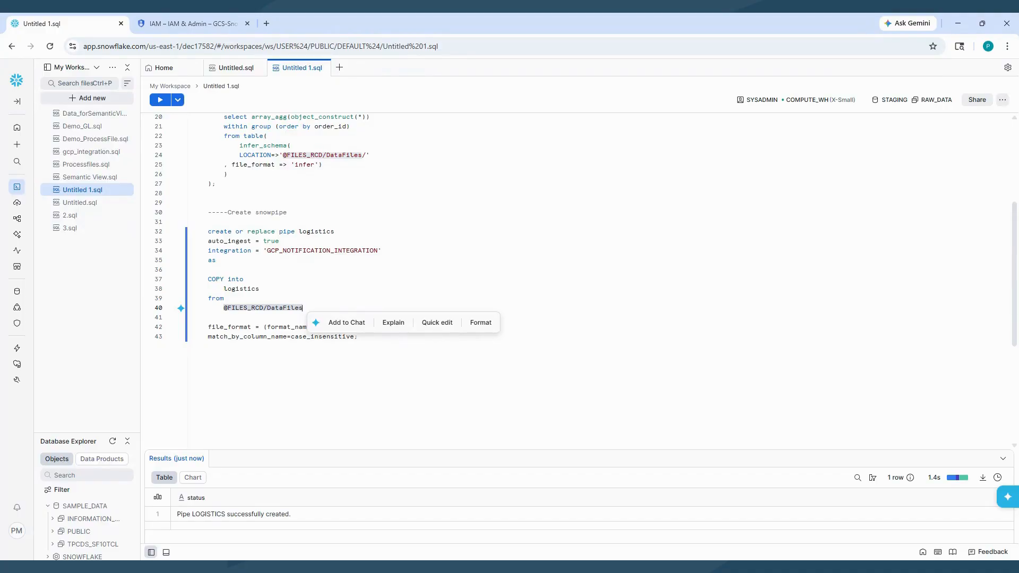
drag(224, 289, 303, 308)
Add the query Select Count(*) From raw.gcp_load.logistics; below the pipe statement and try to run it
click(359, 338)
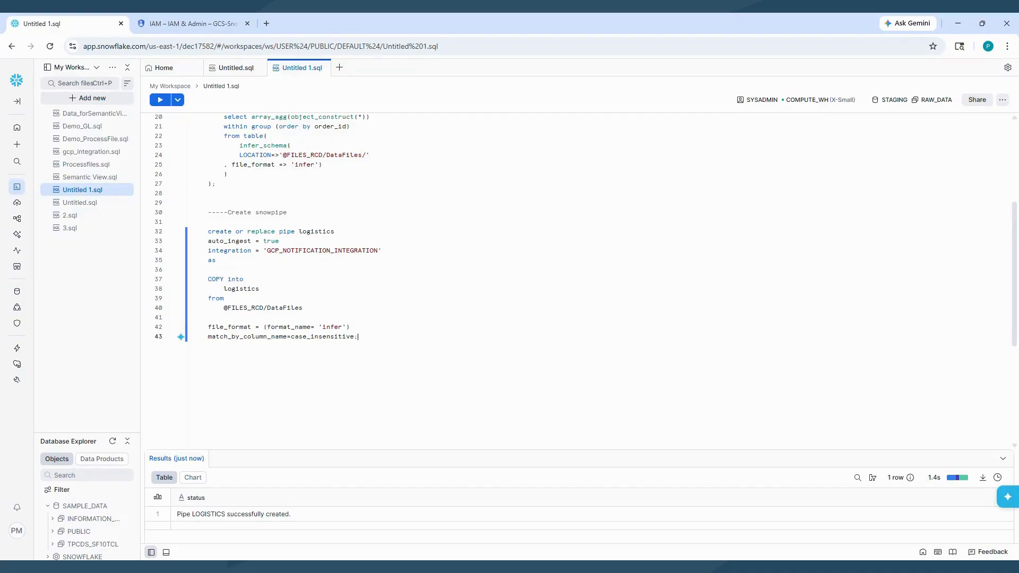
key(Return)
key(Return)
key(Return)
key(Return)
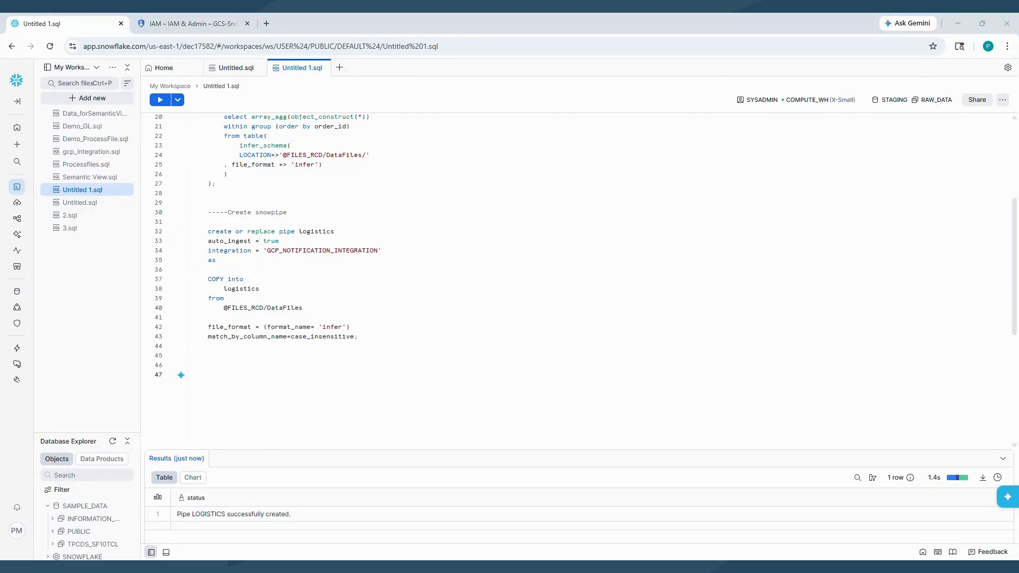
click(208, 375)
key(Return)
text(Select Count(*) From raw.gcp_load.logistics;)
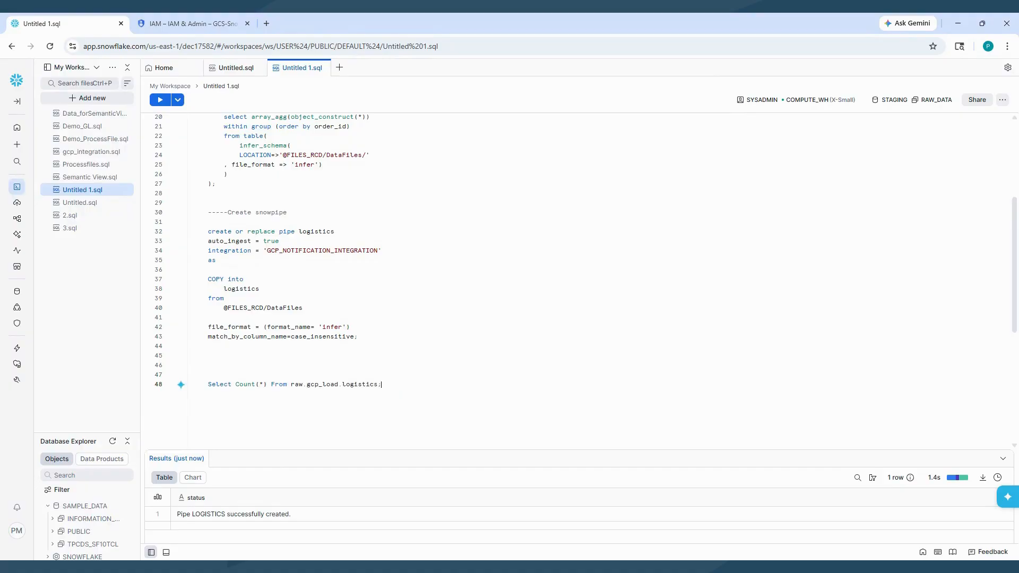
drag(382, 385, 192, 385)
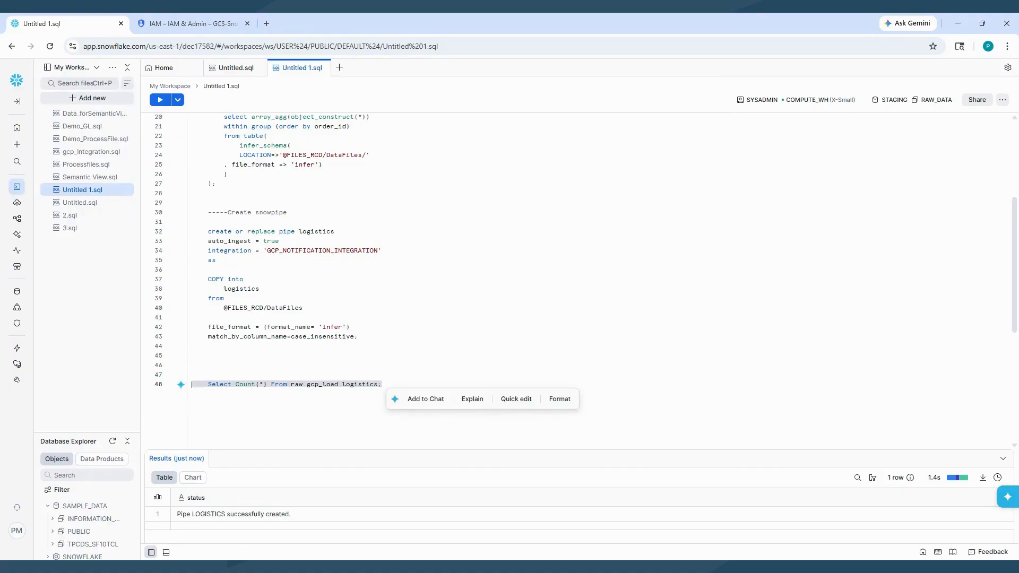
click(158, 101)
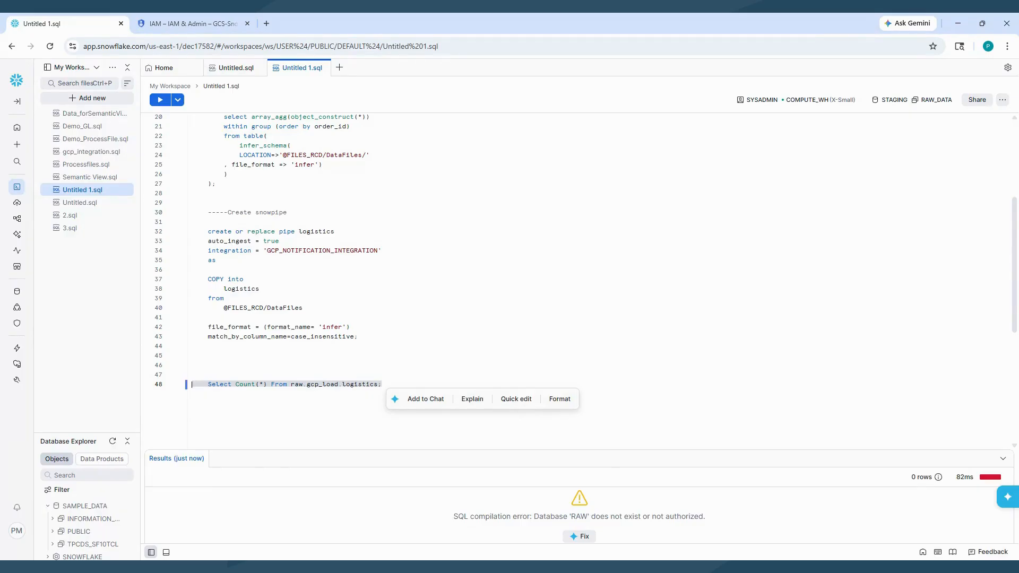
Change the count query's table to staging.raw_data.logistics and try to run it
click(337, 384)
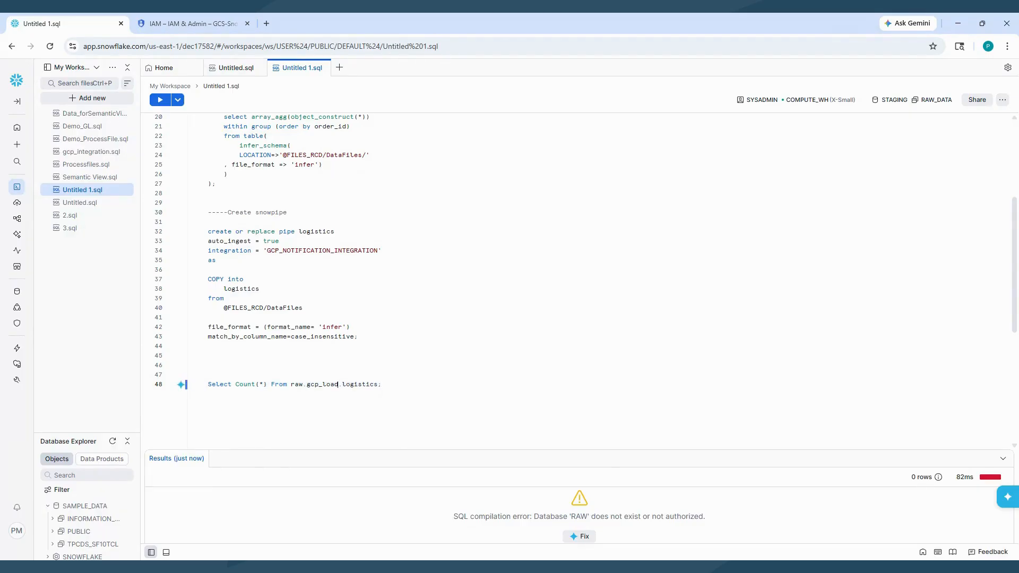
key(BackSpace)
key(BackSpace)
key(BackSpace)
key(BackSpace)
key(BackSpace)
key(BackSpace)
key(BackSpace)
key(BackSpace)
key(BackSpace)
key(BackSpace)
key(BackSpace)
key(BackSpace)
text(staging)
text(.)
text(raw_l)
text(oad)
key(BackSpace)
key(BackSpace)
key(BackSpace)
key(BackSpace)
text(data)
drag(397, 385, 307, 385)
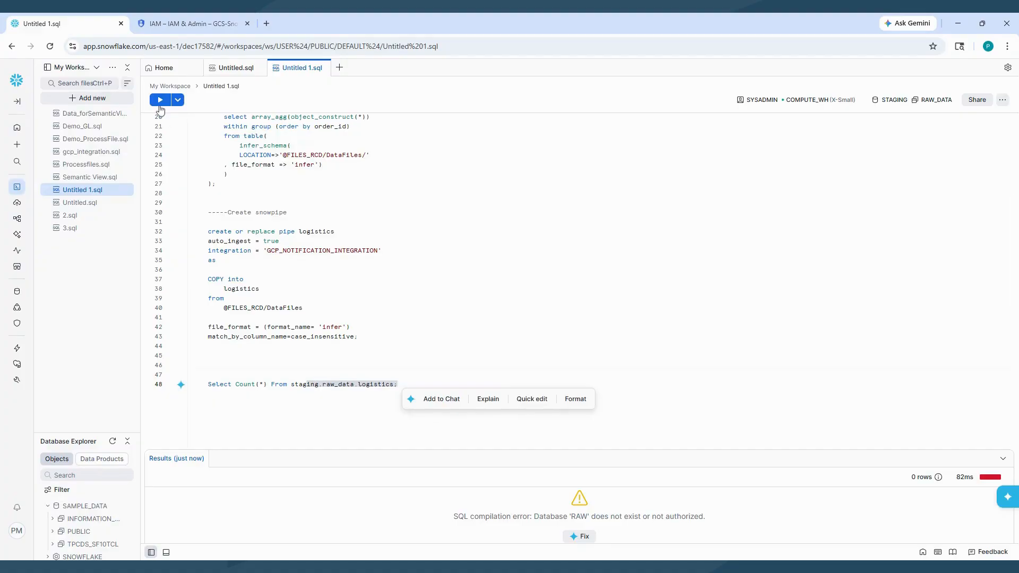
click(160, 101)
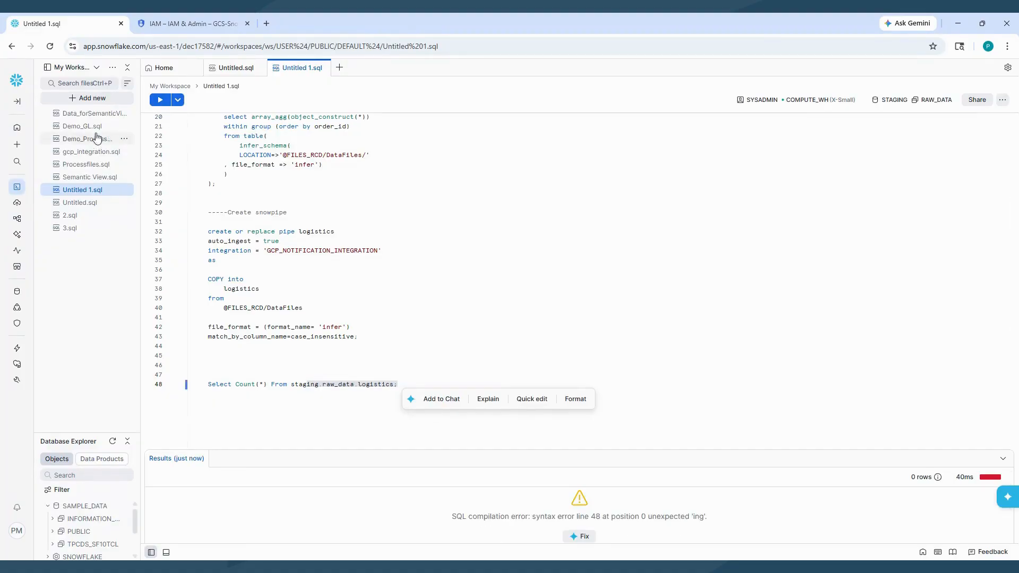
Enlarge the database explorer and expand the STAGING database's RAW_DATA schema down to its tables
drag(75, 431, 75, 163)
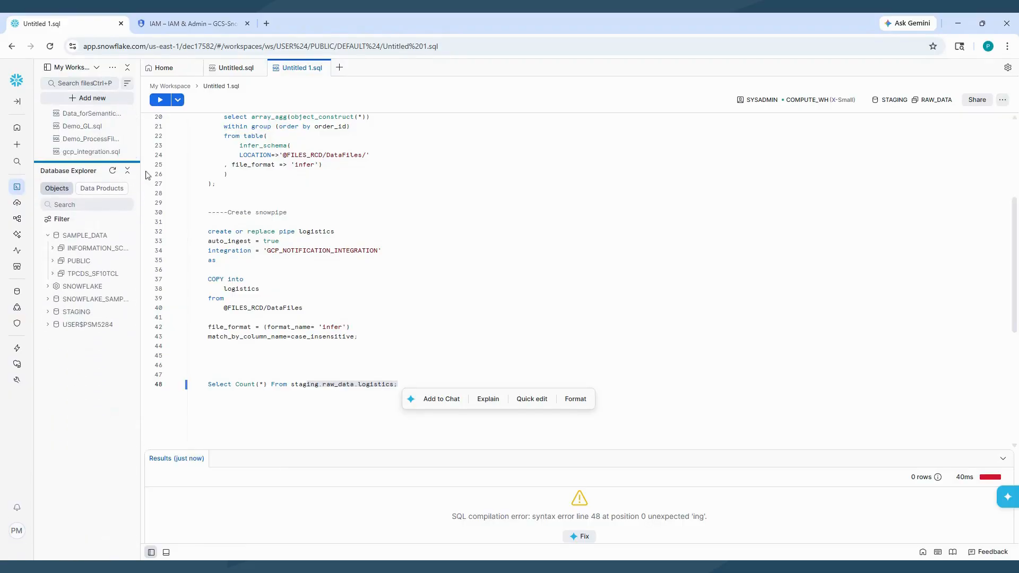
click(48, 312)
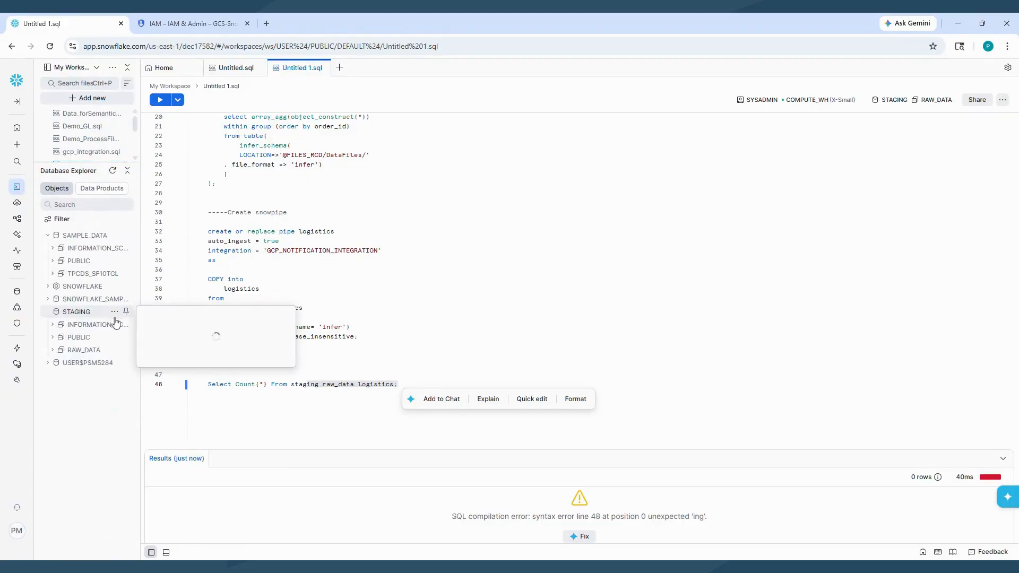
click(53, 350)
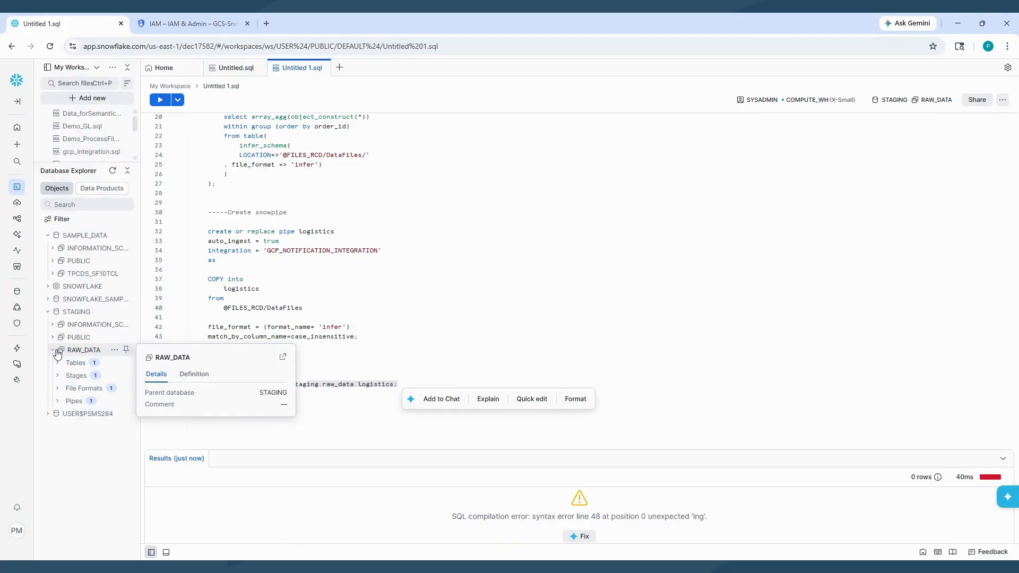
click(58, 363)
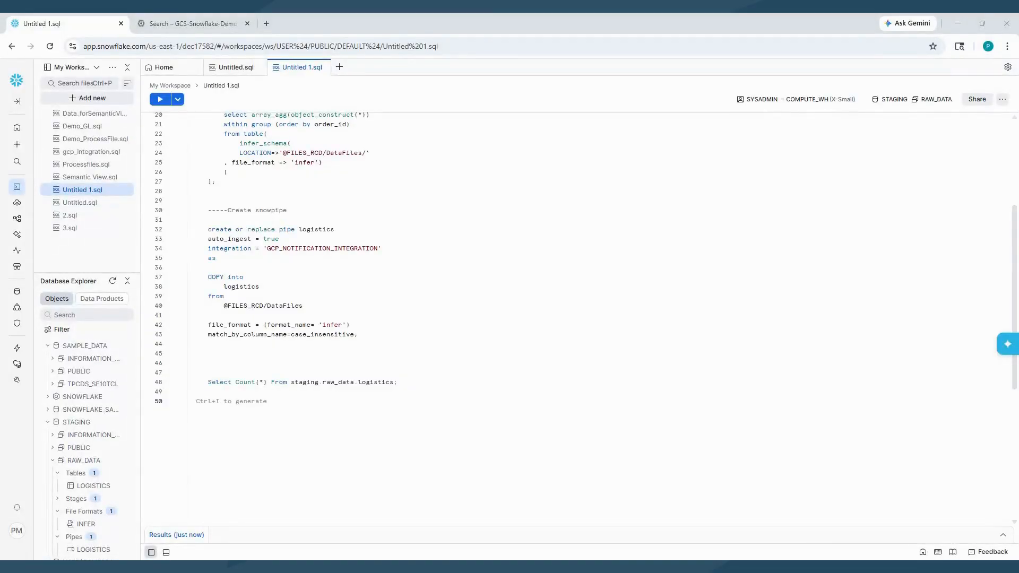
Run the row count query on staging.raw_data.logistics and shrink the results area so the query and its result are both readable
drag(398, 382, 194, 373)
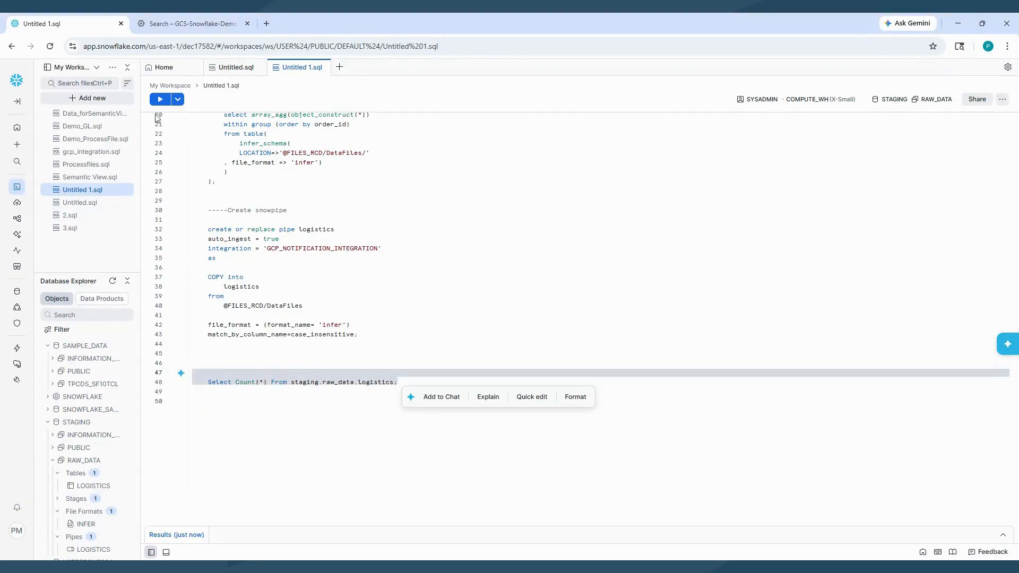
click(160, 100)
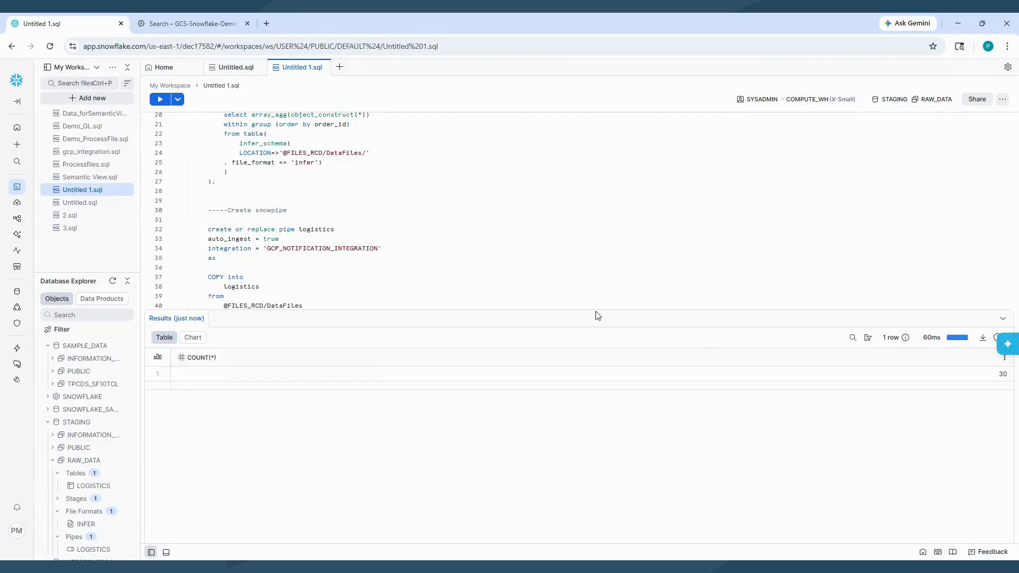
drag(597, 316, 564, 388)
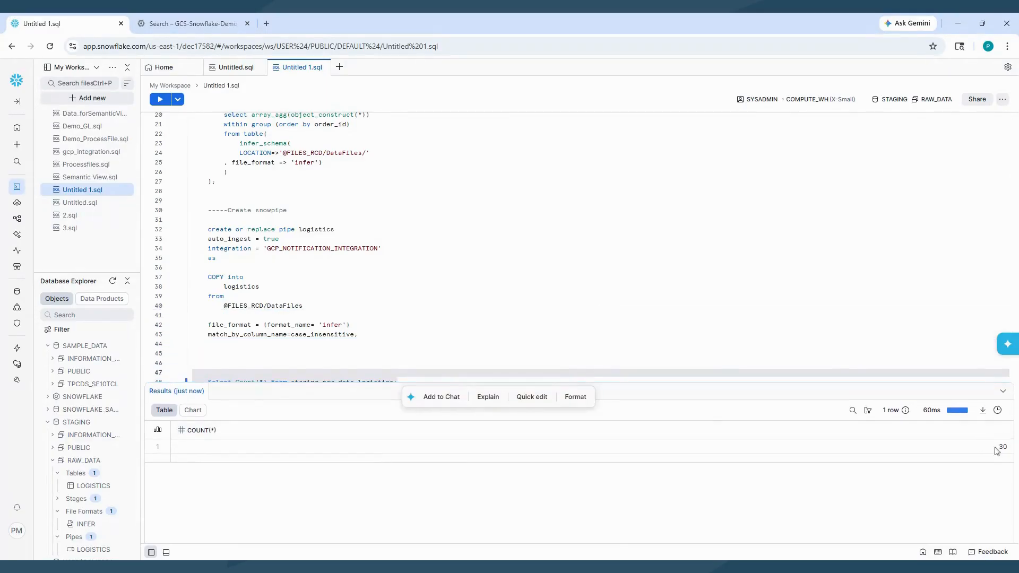
click(1012, 447)
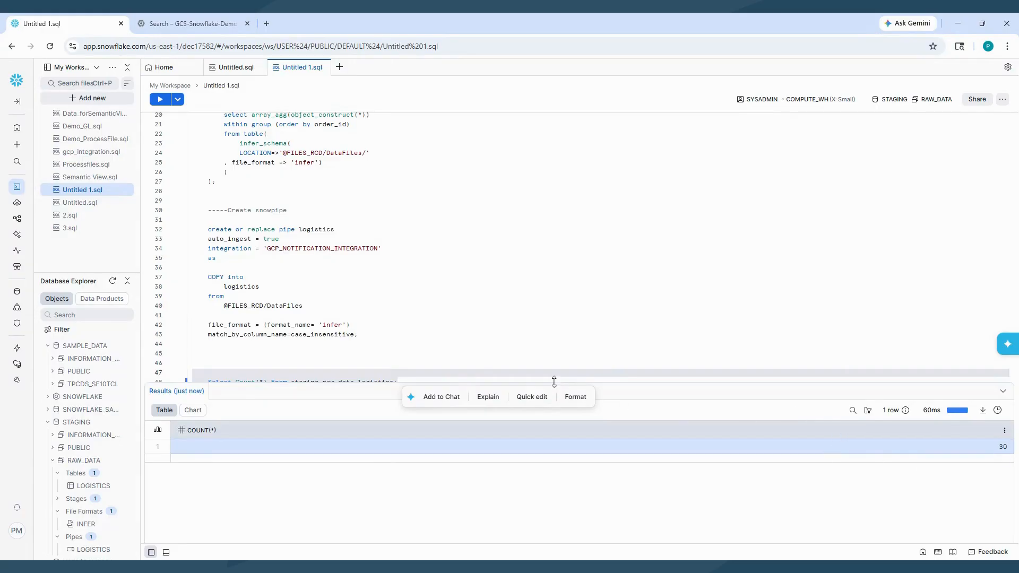
drag(576, 384, 572, 417)
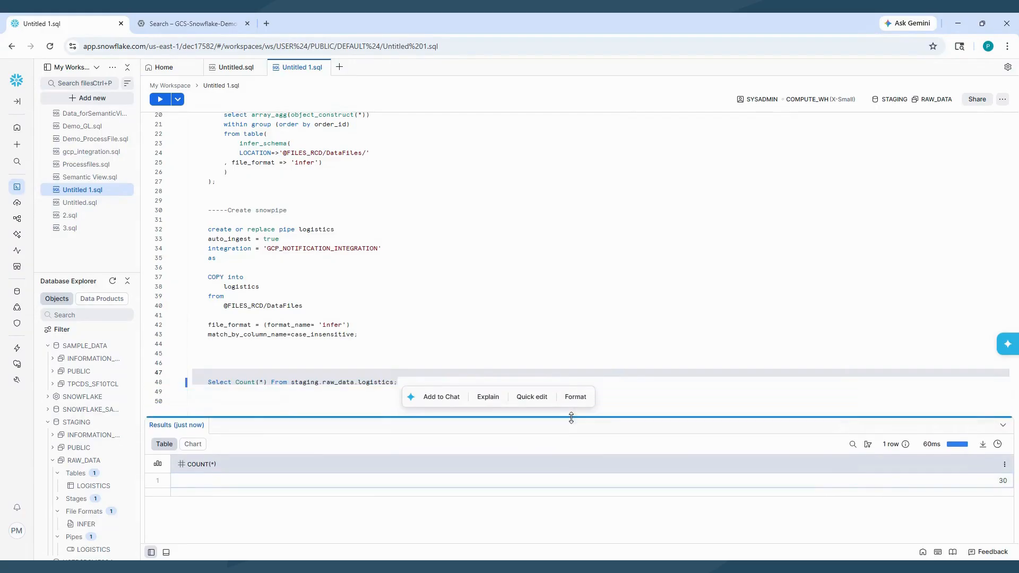
click(637, 345)
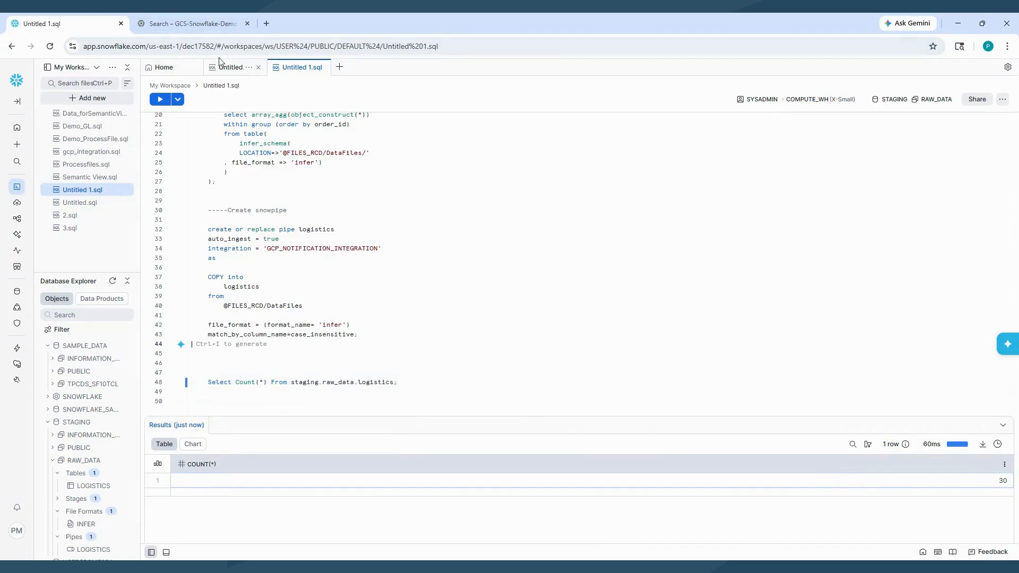
Switch to the Google Cloud console and open the DataFiles folder in the stg_bucket_demo bucket
click(192, 25)
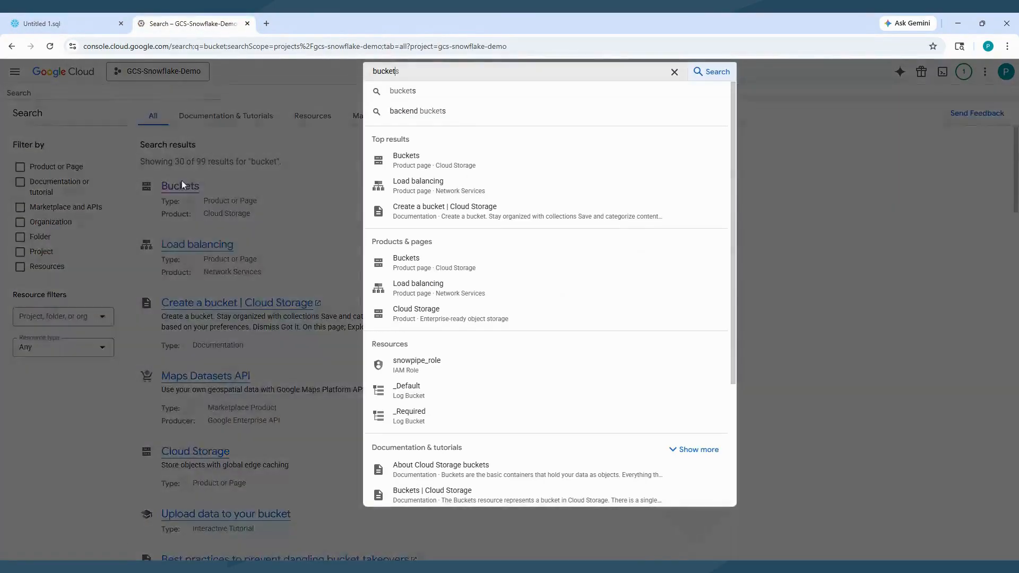
click(183, 190)
click(180, 190)
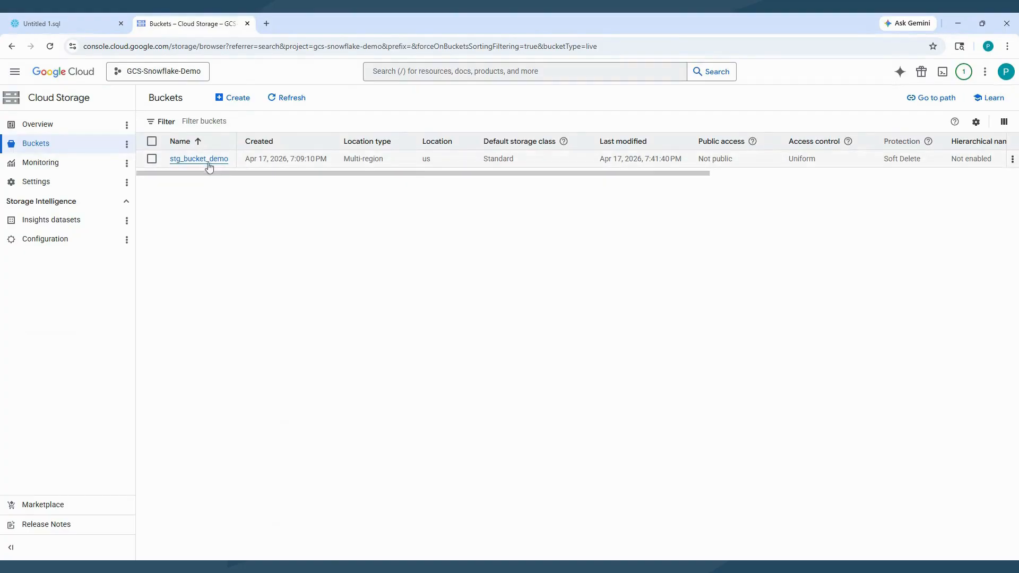
click(207, 160)
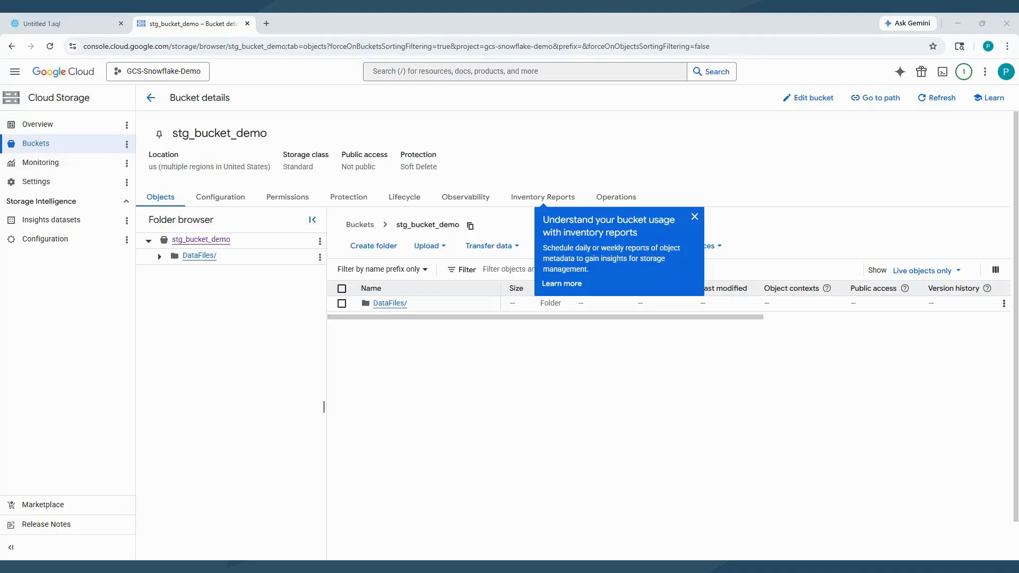
click(695, 216)
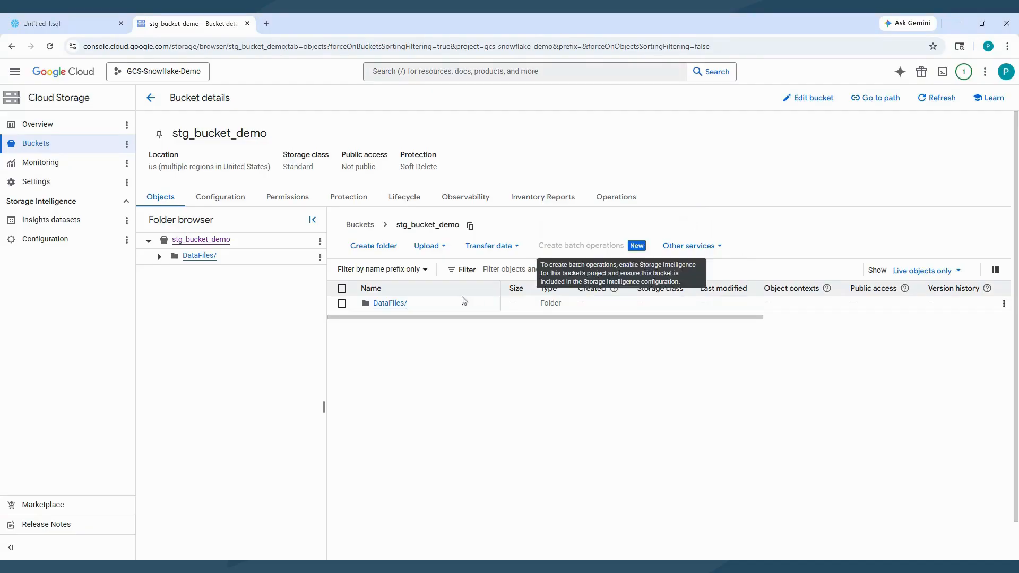
click(377, 307)
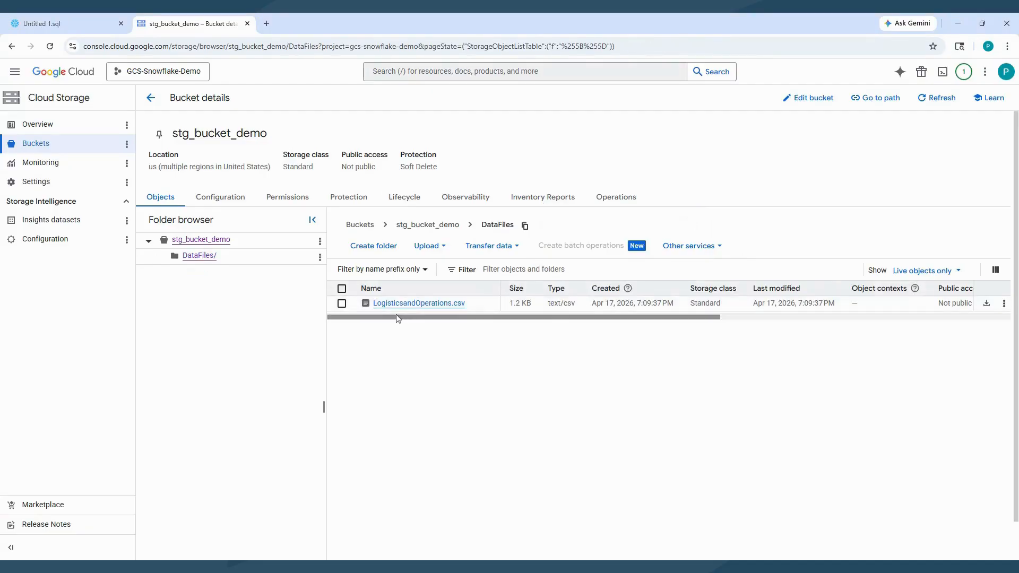
Upload the file LogisticsandOperations -01.csv to the bucket's DataFiles folder
click(436, 249)
click(444, 266)
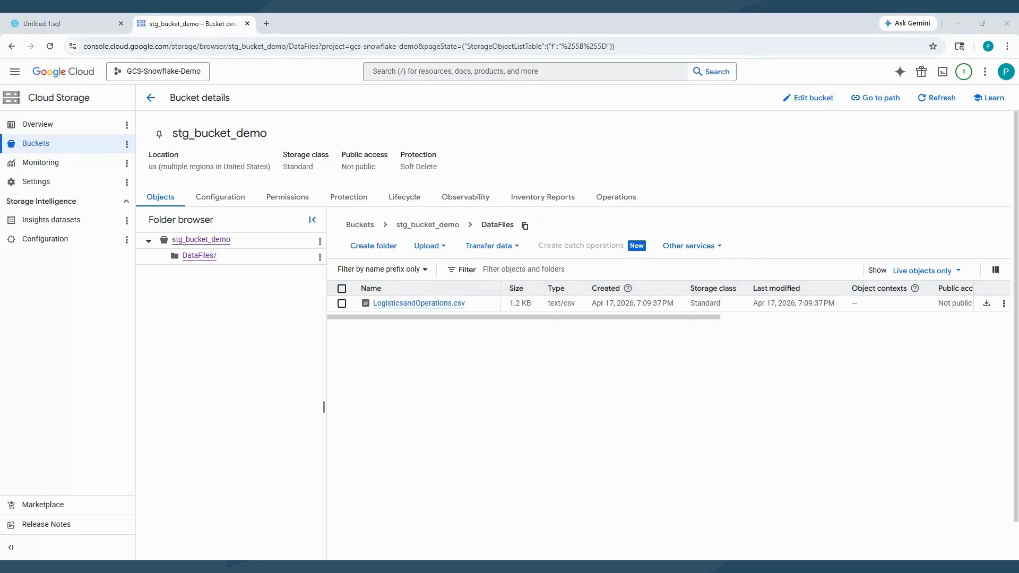
click(676, 337)
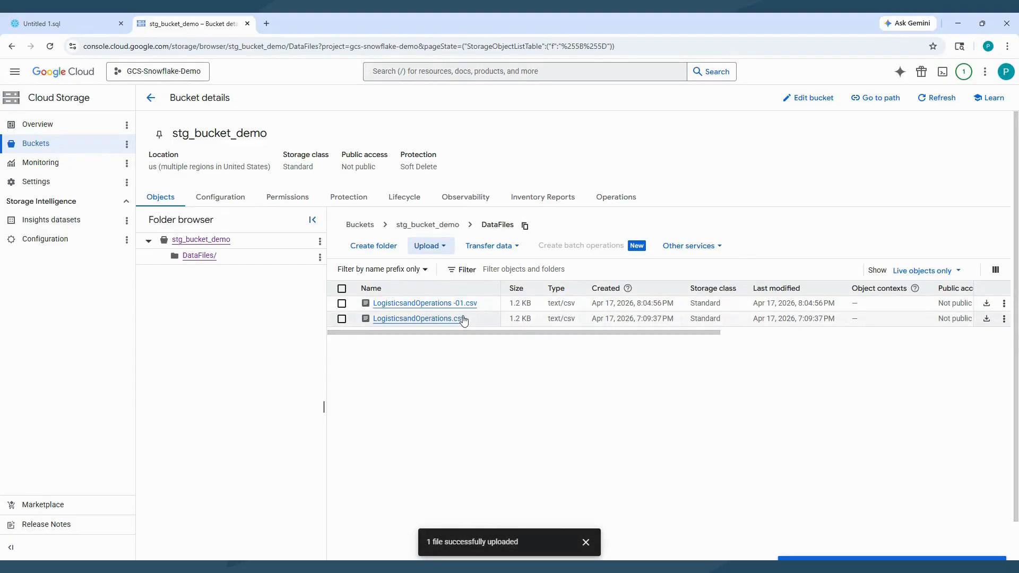
Switch back to the Snowflake worksheet, add alter pipe logistics refresh; above the count query and run that statement
click(56, 25)
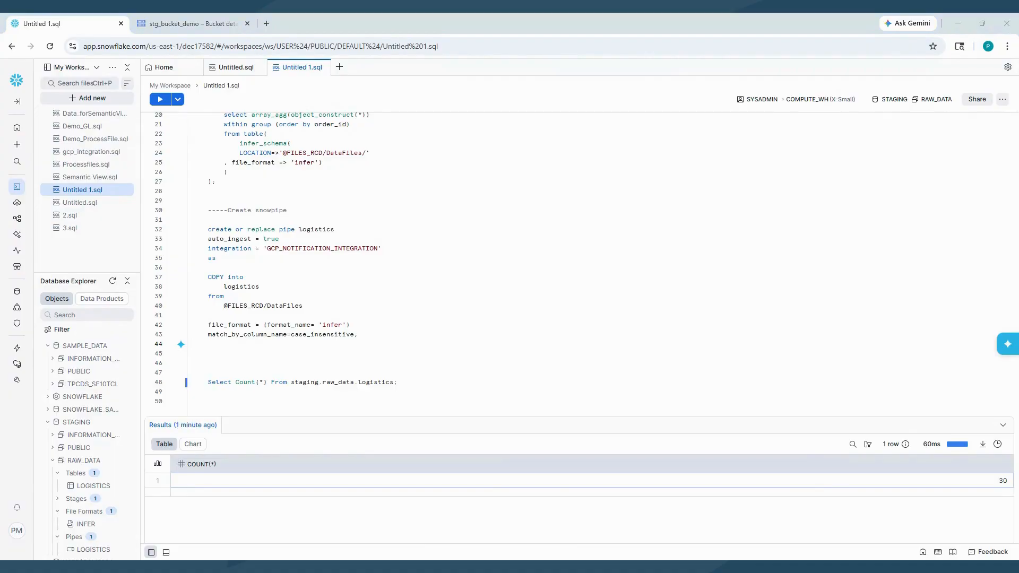
click(194, 363)
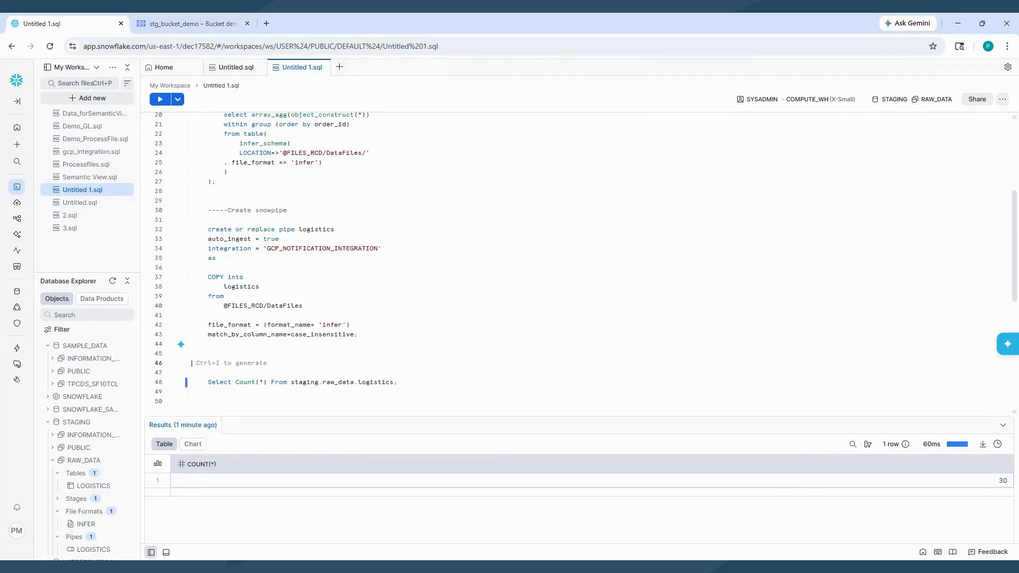
text(alter pipe logistics refresh;)
drag(307, 364, 192, 363)
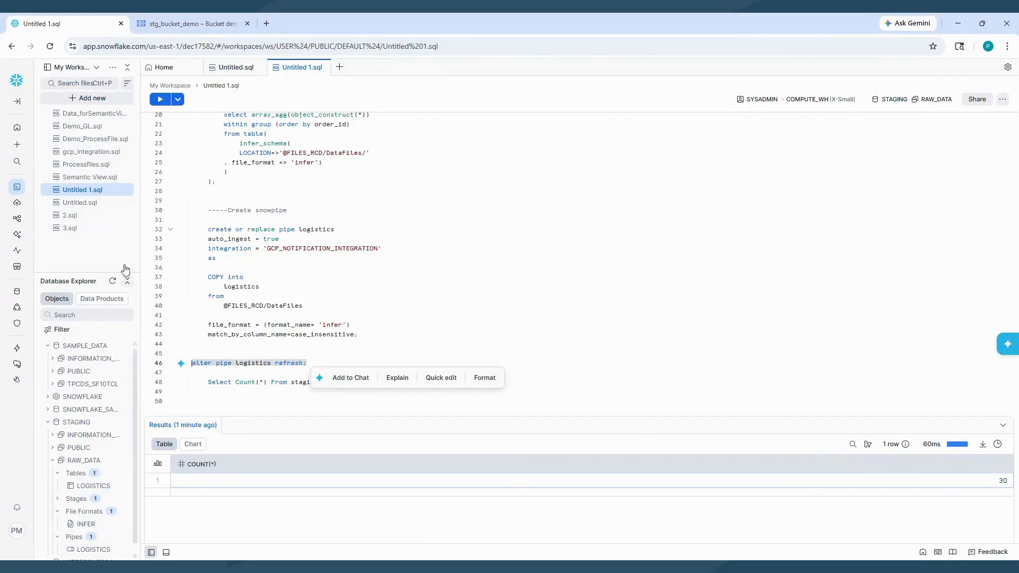
click(160, 100)
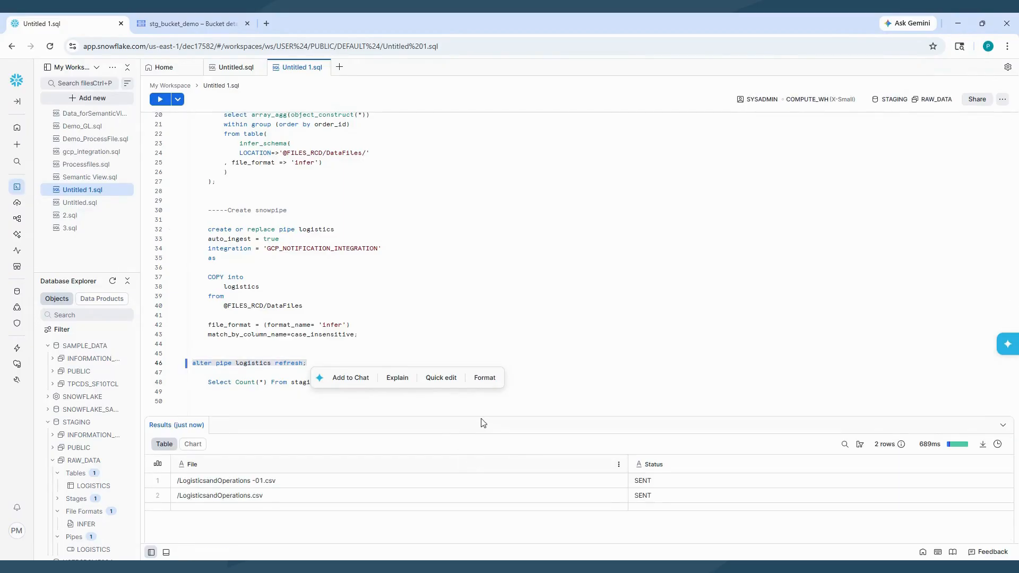
drag(481, 417, 480, 443)
click(192, 391)
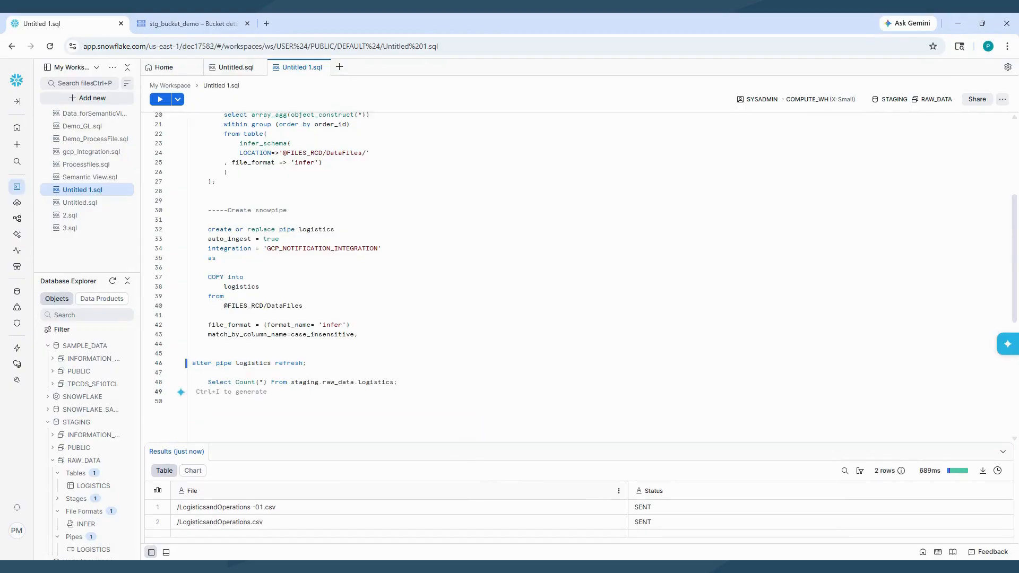
Rerun the staging.raw_data.logistics row count until the new file's rows are included, and compare it with the CSV files in the bucket's DataFiles folder
drag(398, 383, 208, 382)
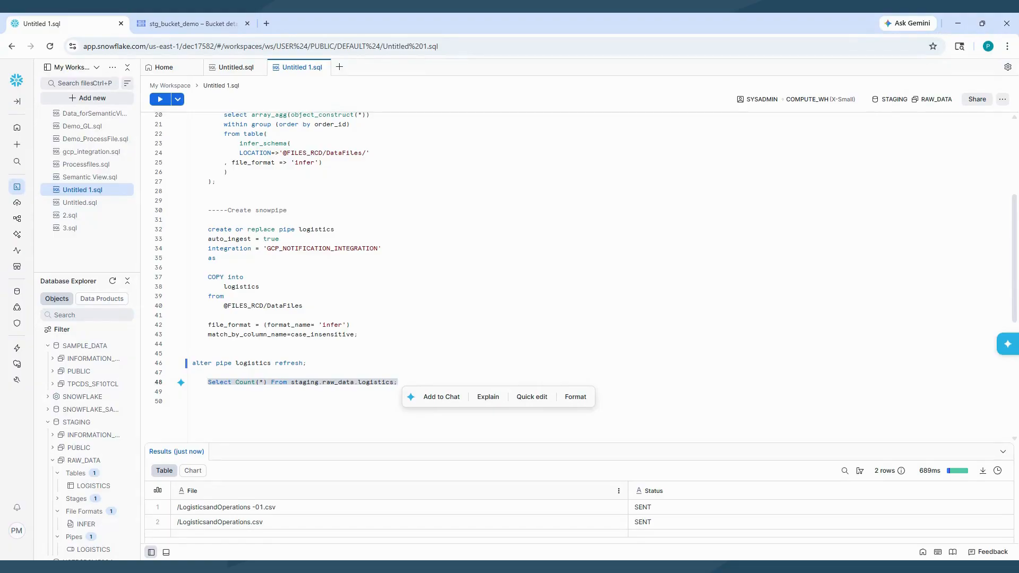
click(160, 99)
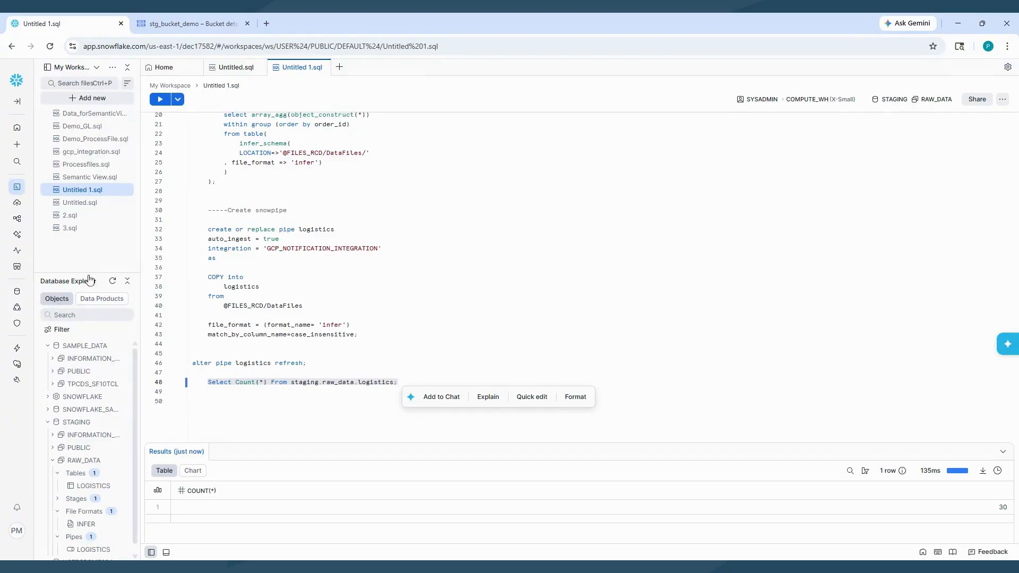
drag(91, 273, 96, 112)
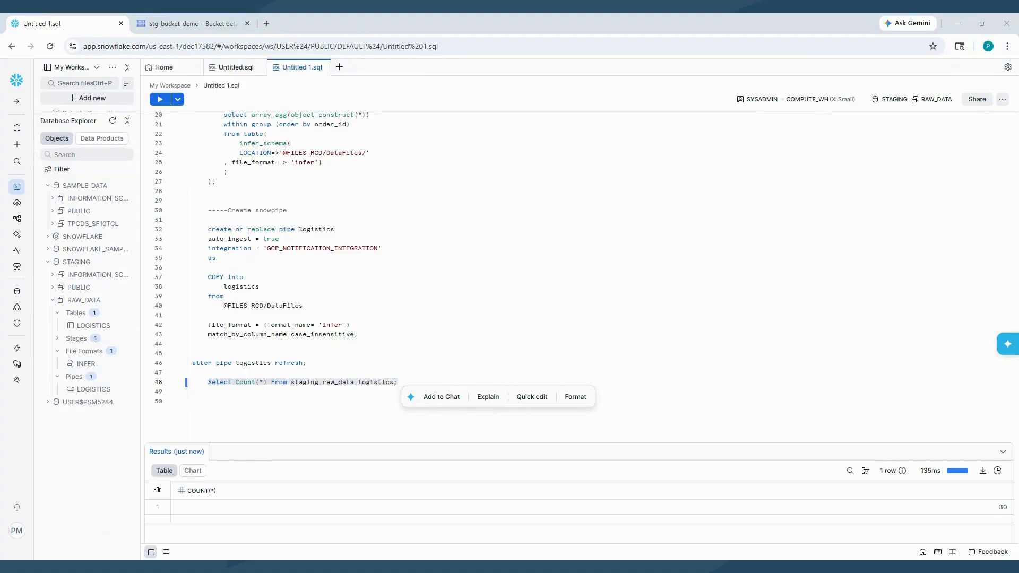
drag(399, 382, 204, 382)
click(162, 101)
click(587, 381)
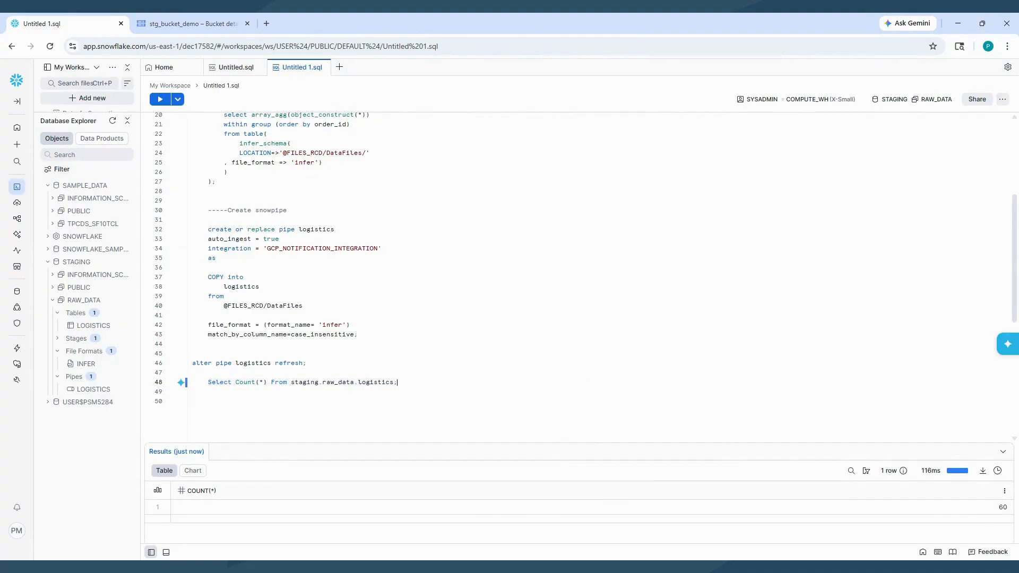
drag(519, 442, 522, 430)
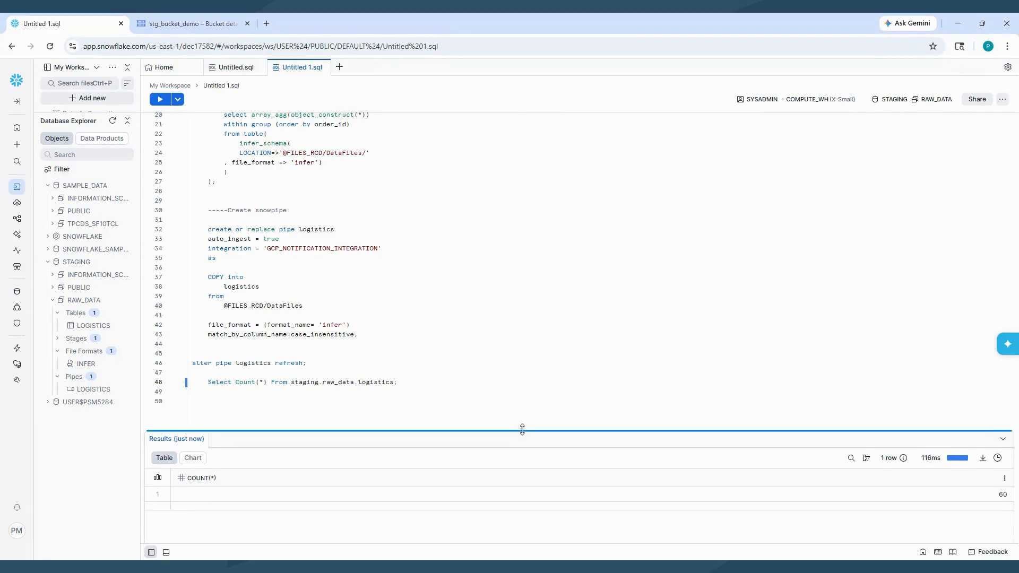
click(198, 24)
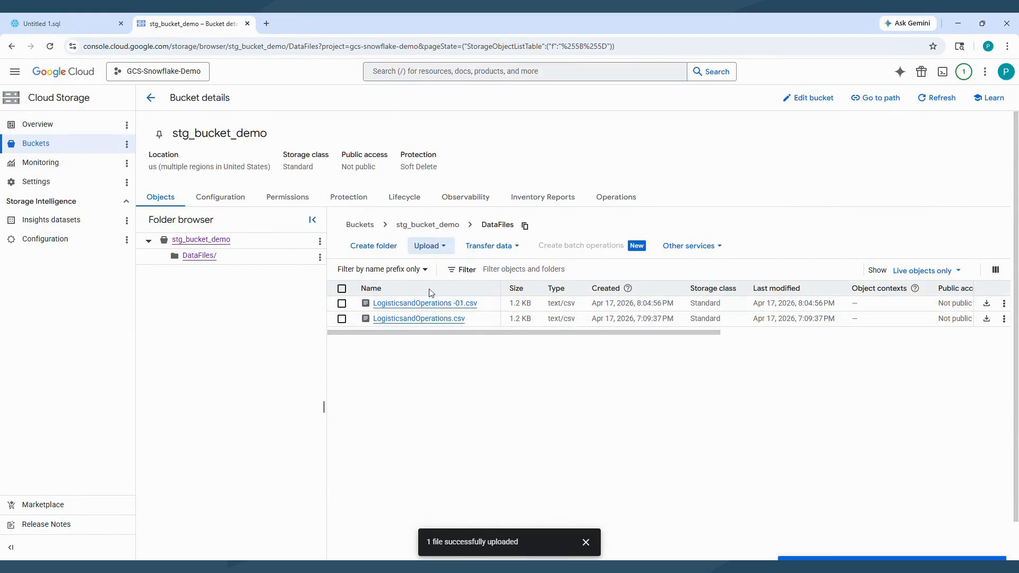
click(28, 25)
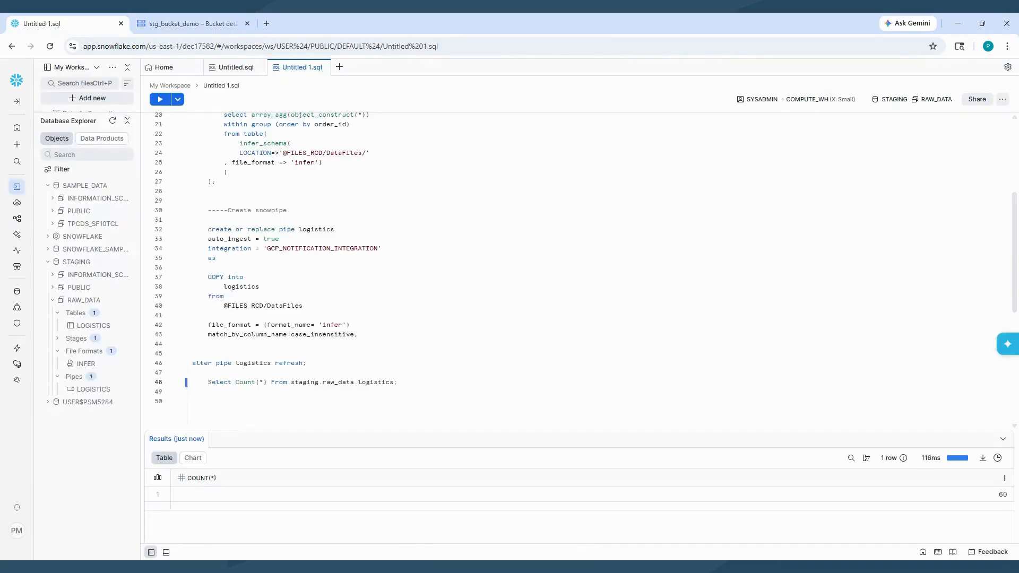